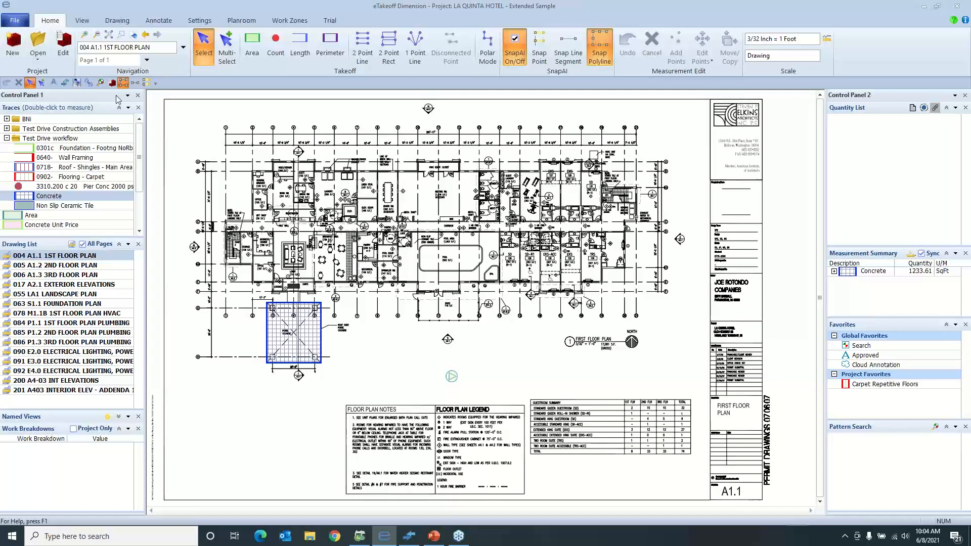
Open the Quick Access Toolbar and keyboard shortcut customization options, look them over and close them without changes
left_click(155, 83)
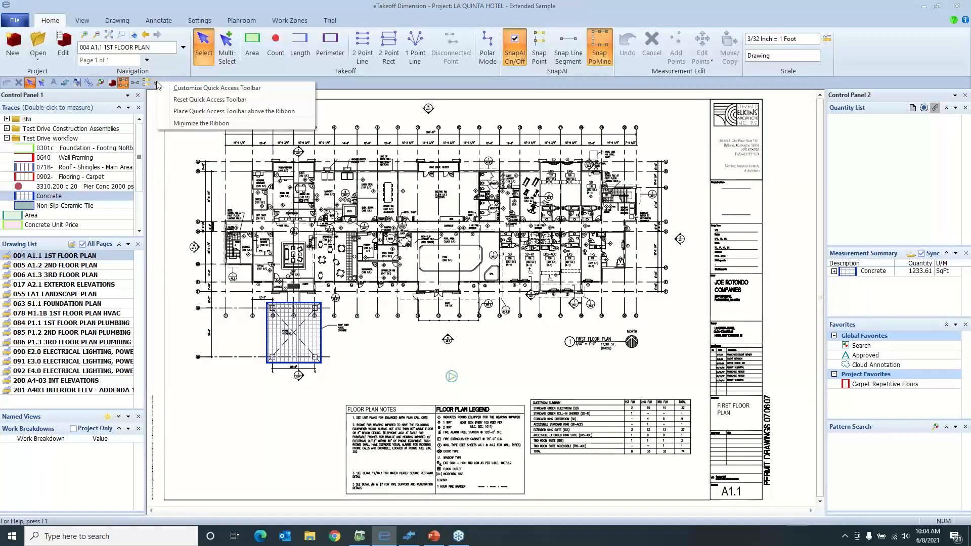
left_click(190, 90)
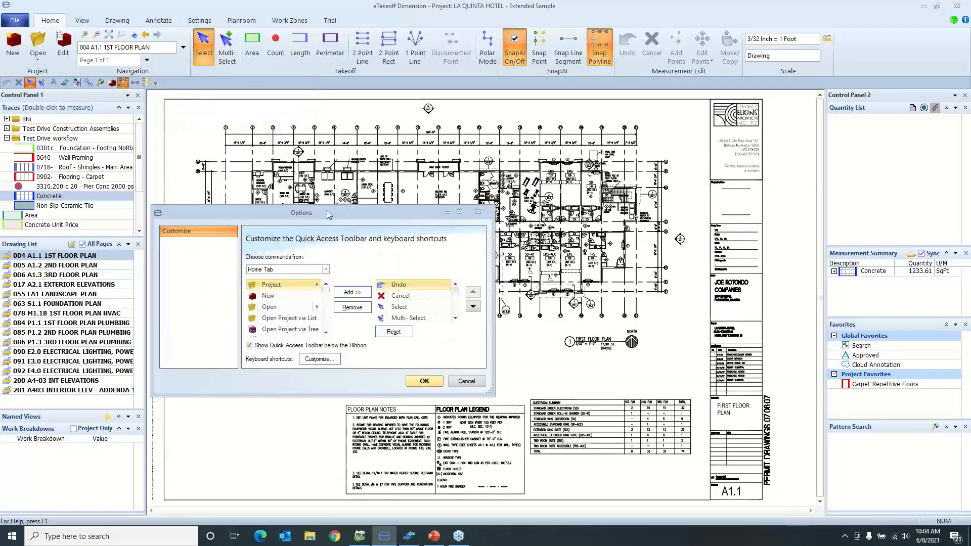
left_click_drag(327, 210, 352, 191)
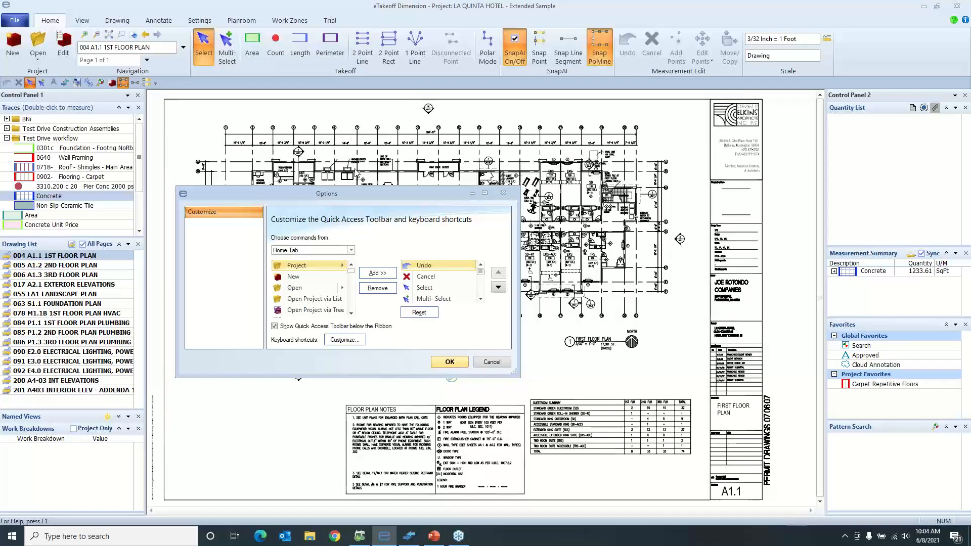
left_click(498, 198)
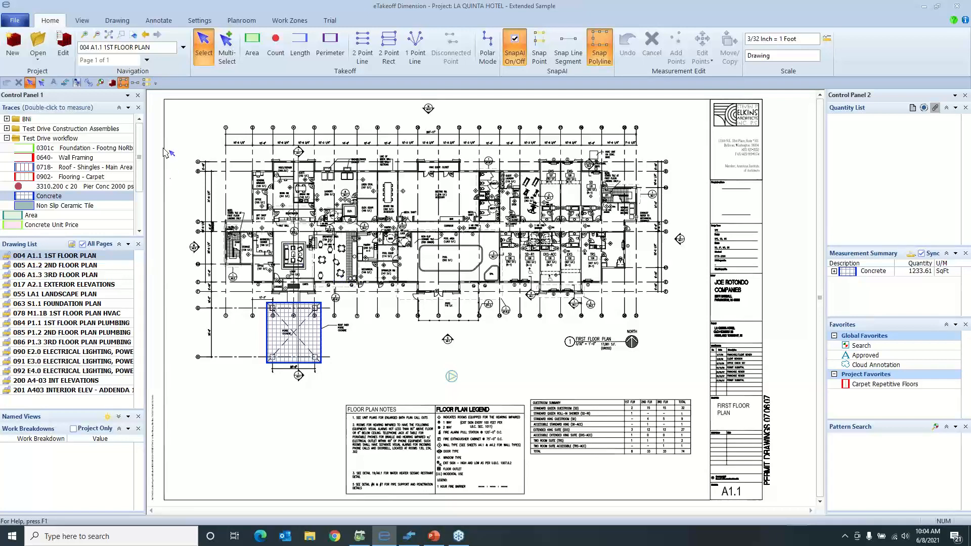
Open an extra drawing window and load the 001 CS1.1 COVER SHEET drawing in it
left_click(77, 83)
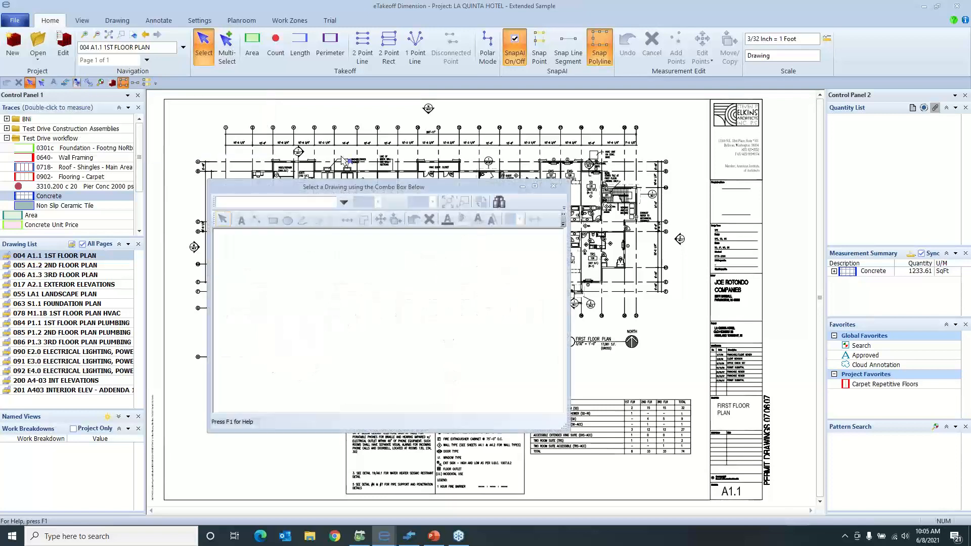
left_click(345, 202)
left_click(317, 216)
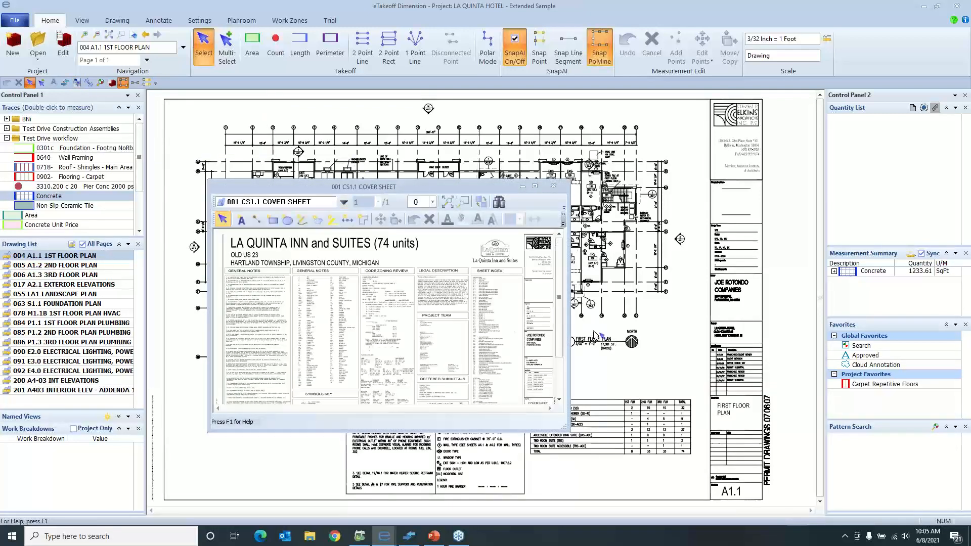
Maximize and restore the extra drawing window, then move it off the main screen and back over the floor plan
left_click(535, 187)
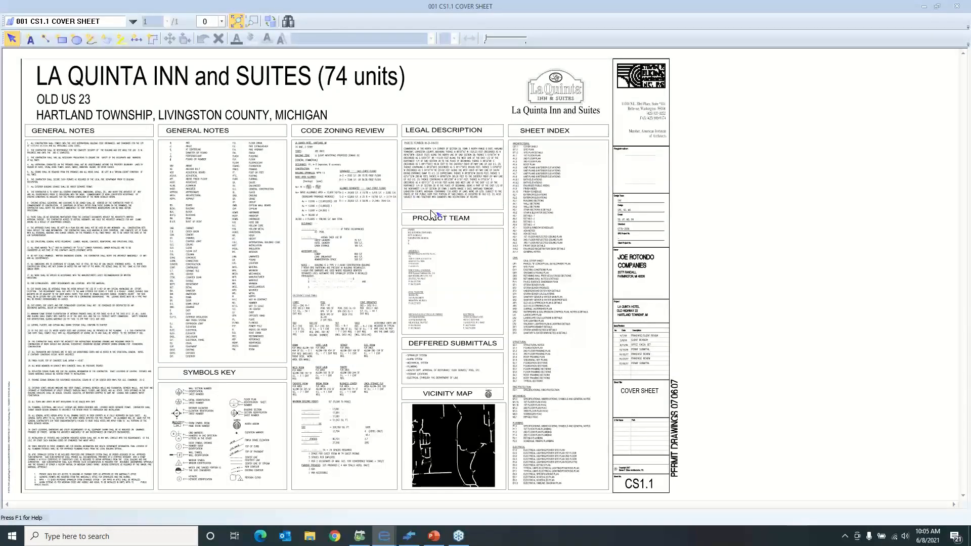
double_click(547, 9)
left_click_drag(517, 101, 0, 152)
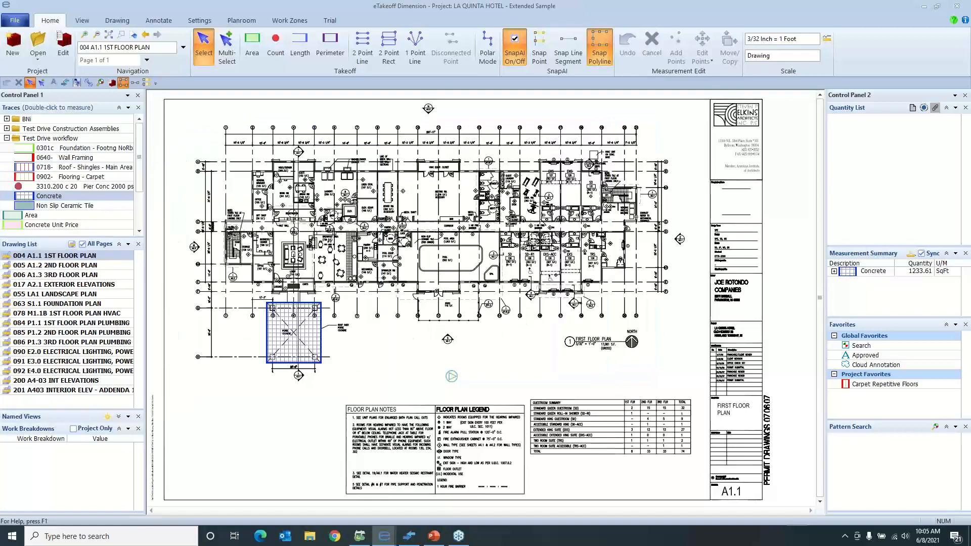
left_click_drag(0, 151, 319, 150)
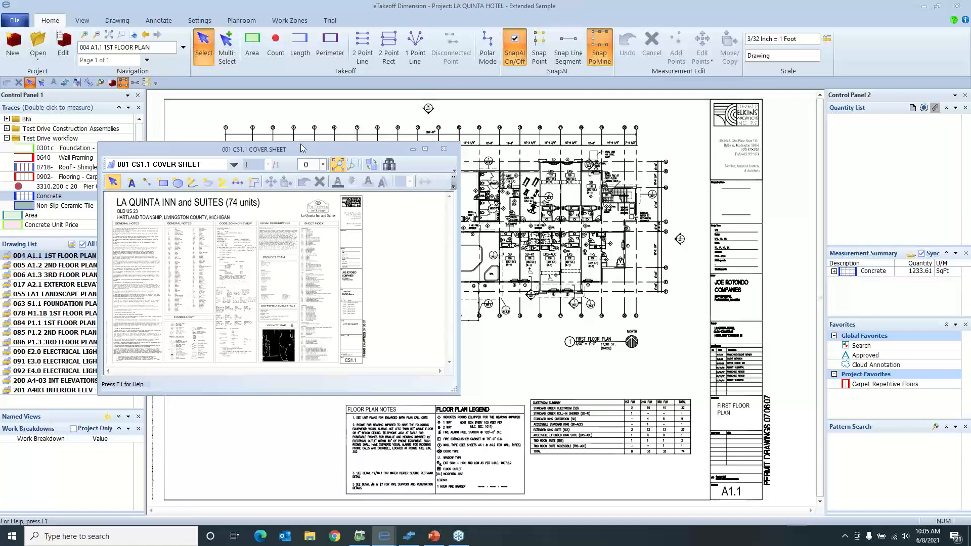
left_click_drag(308, 147, 368, 151)
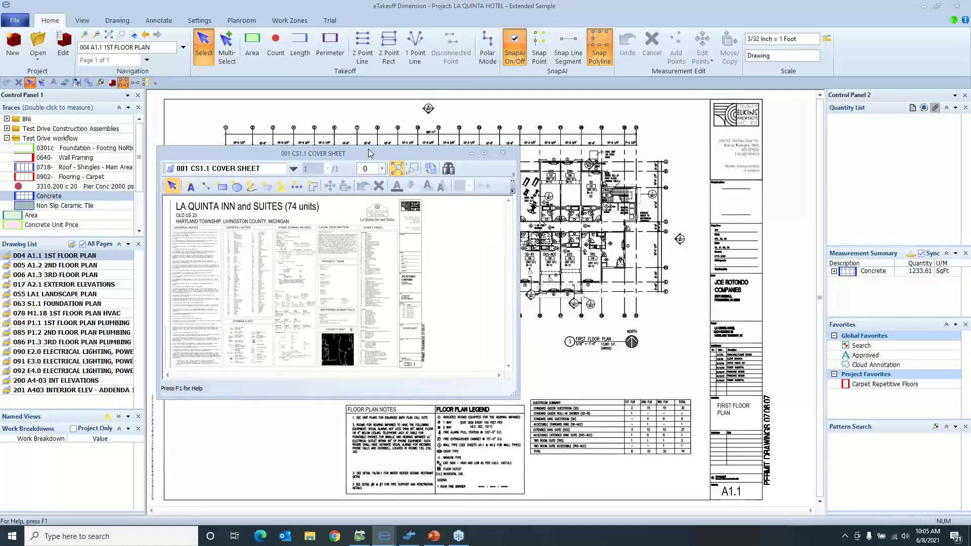
Show the INT ELEVATION named view in the extra drawing window and swap it into the main drawing window
left_click(447, 170)
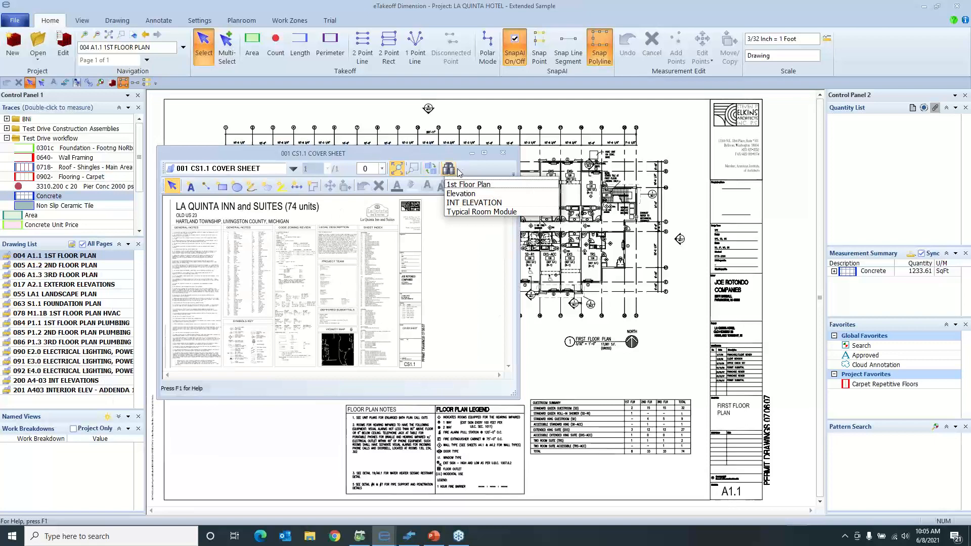
left_click(498, 203)
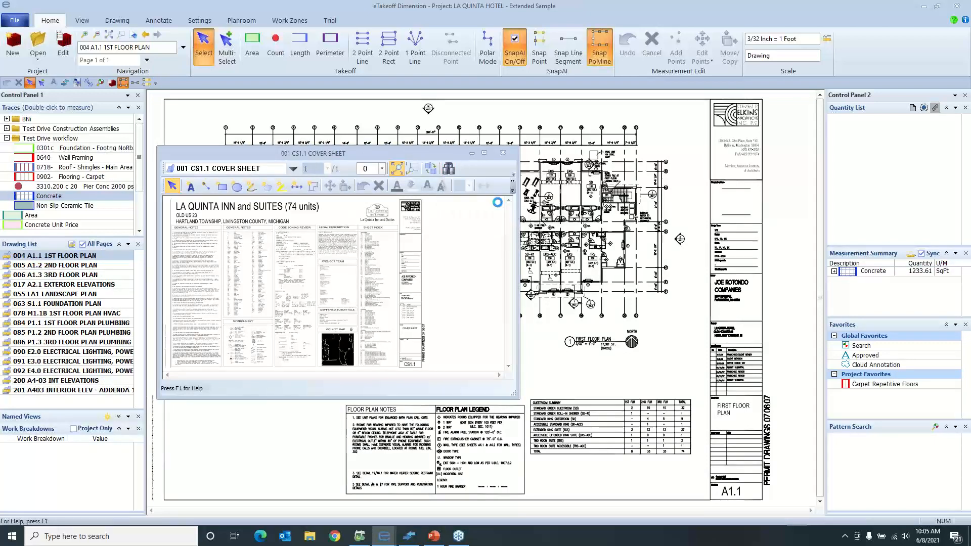
left_click(430, 169)
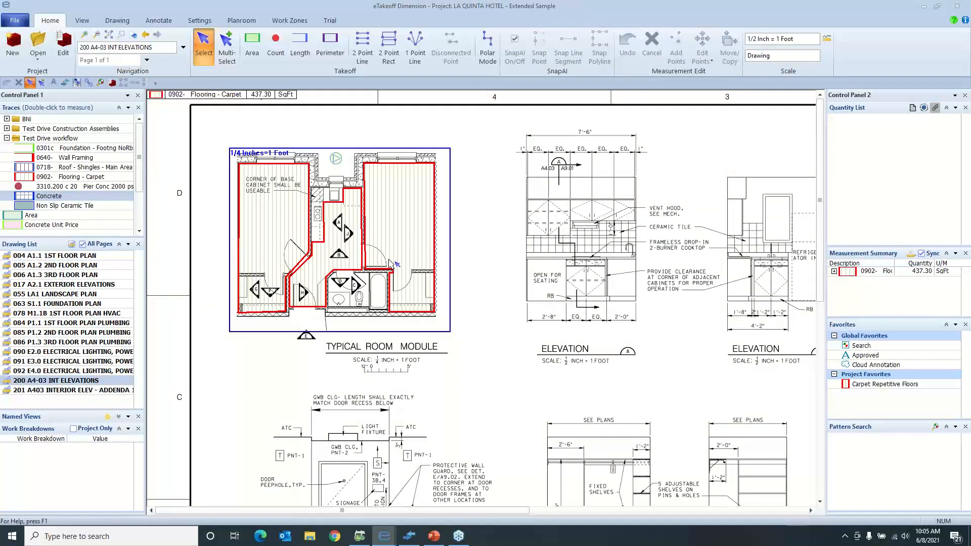
Examine the interior elevations sheet and the carpet and flooring takeoff drawn on the Typical Room Module
mouse_move(387, 261)
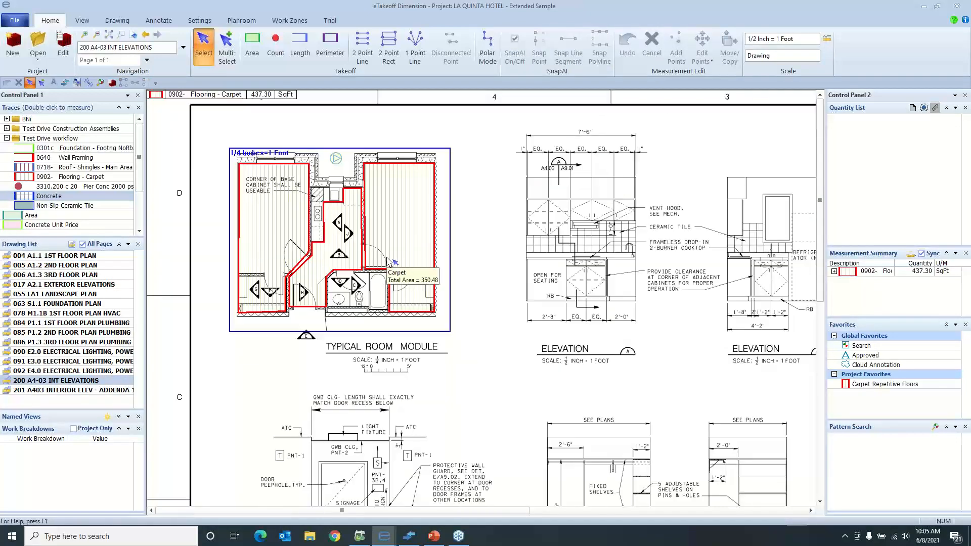
scroll(387, 261, "down", 1)
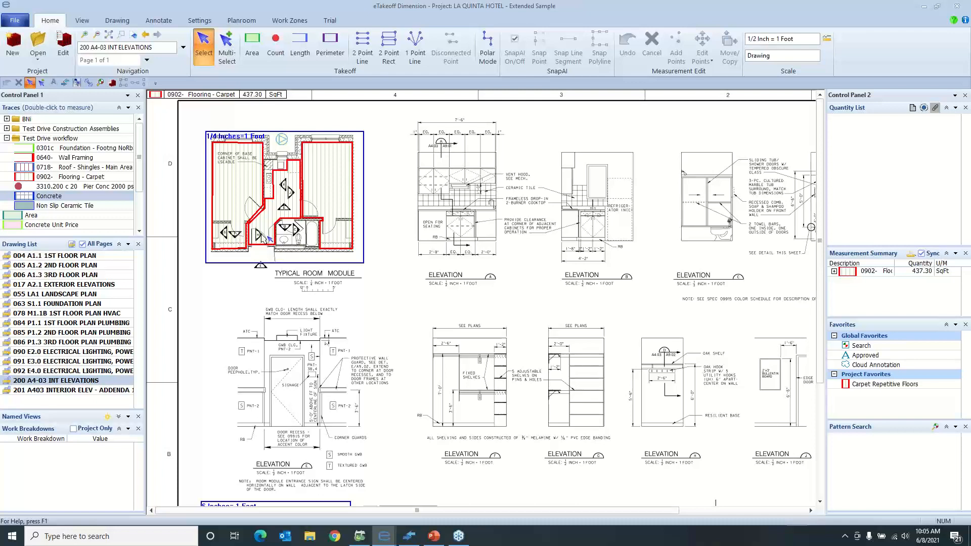
scroll(334, 260, "down", 1)
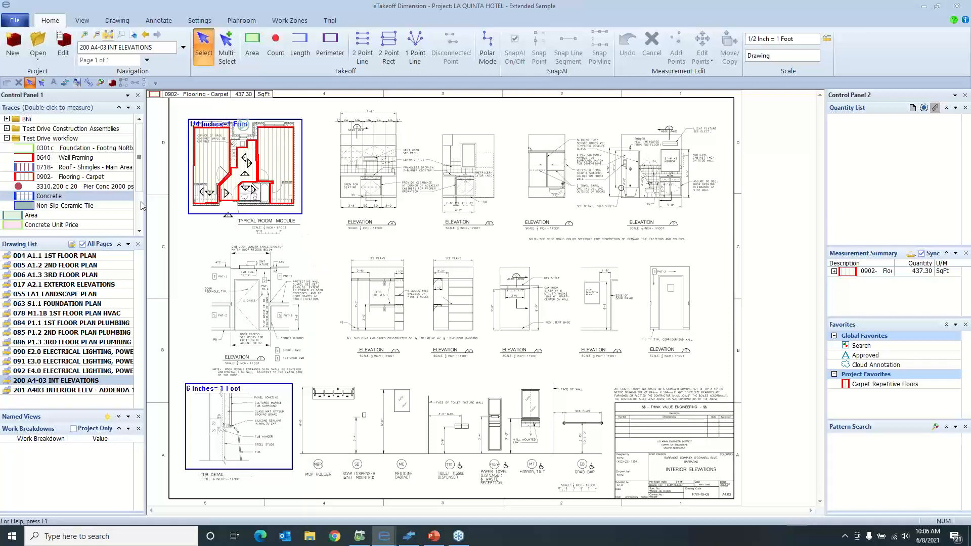
scroll(244, 181, "up", 2)
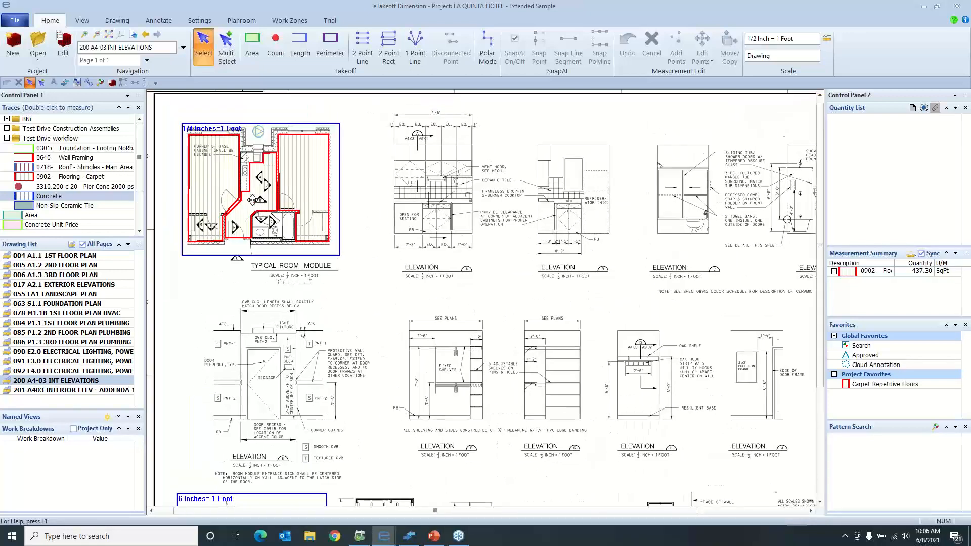
scroll(268, 162, "up", 4)
scroll(265, 160, "down", 2)
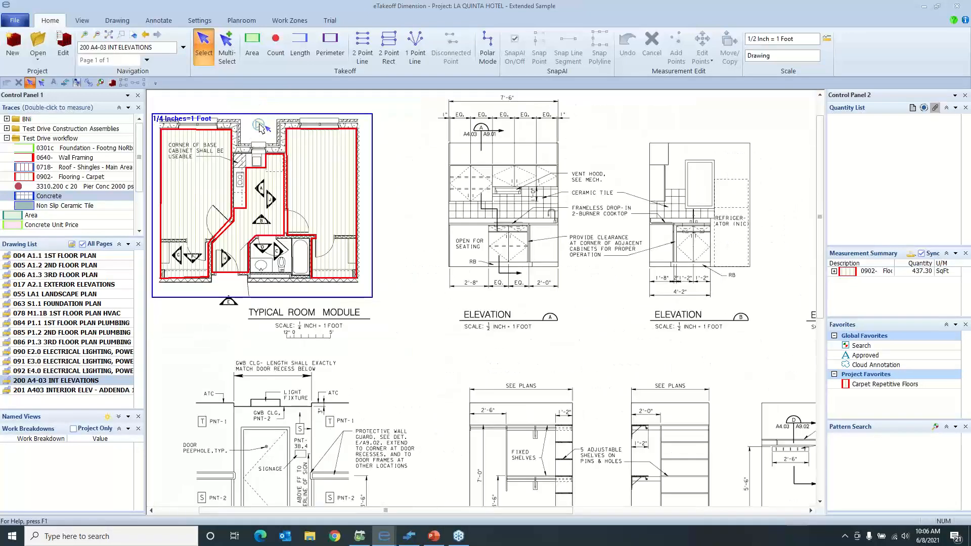
scroll(158, 181, "up", 2)
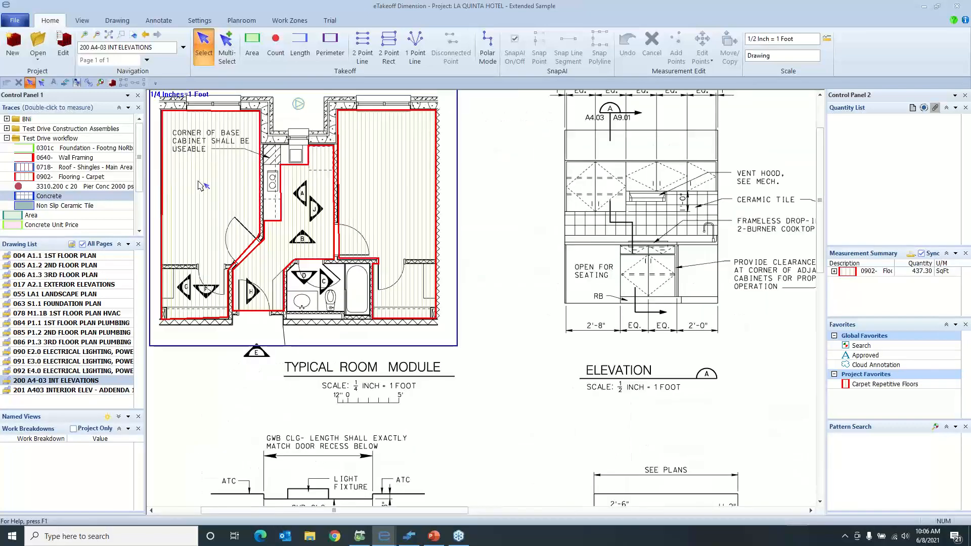
scroll(200, 185, "up", 2)
scroll(331, 239, "up", 1)
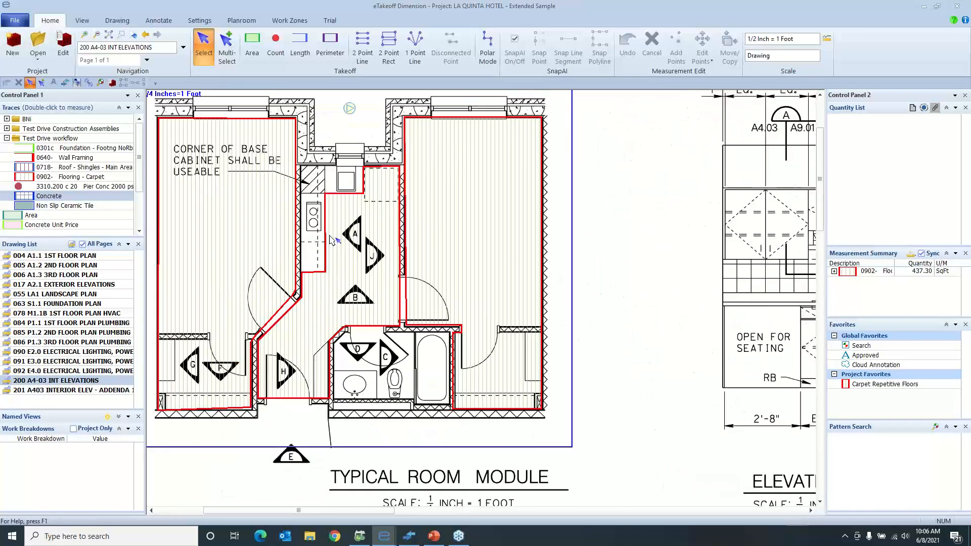
scroll(332, 237, "down", 1)
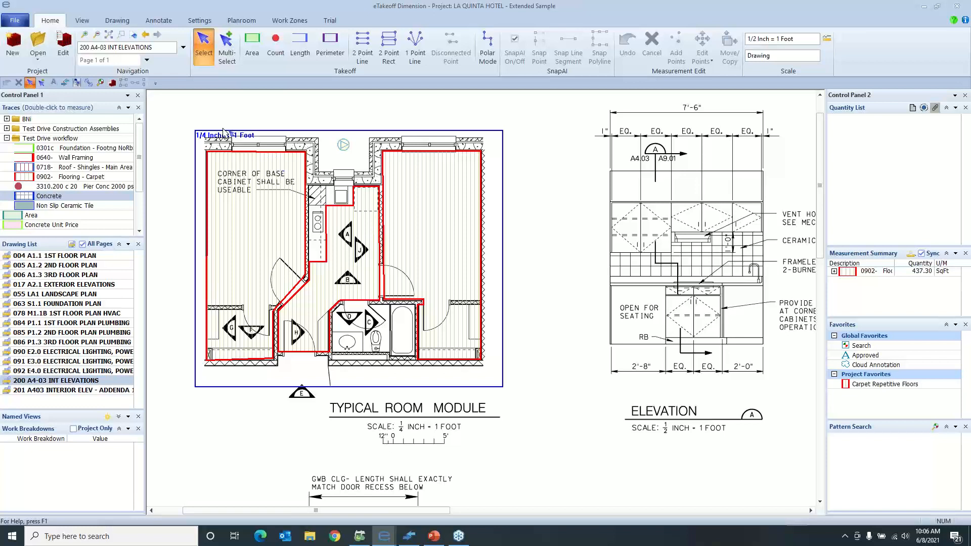
Overlay the 201 A403 INTERIOR ELEV - ADDENDA 1 comparison on the current drawing and inspect the room module's kitchen changes
left_click(92, 85)
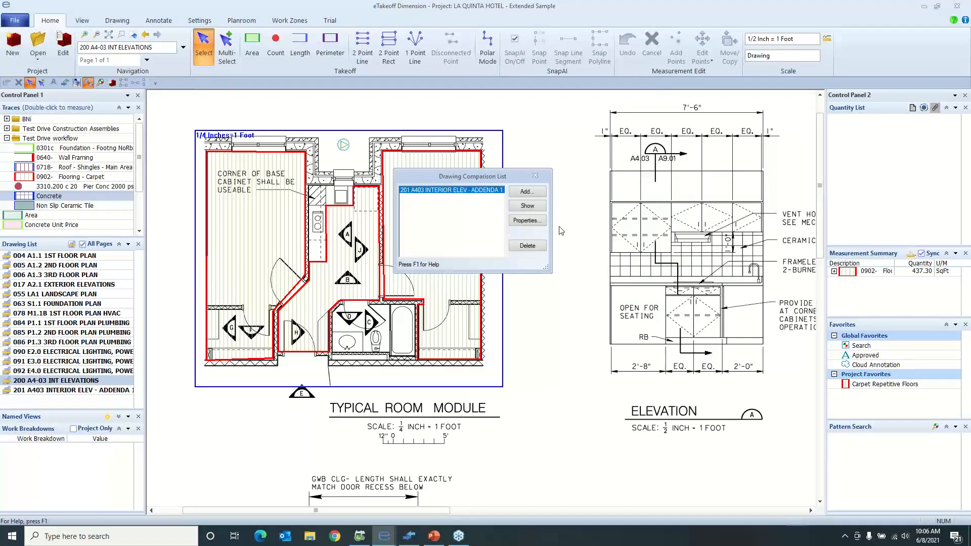
left_click(527, 206)
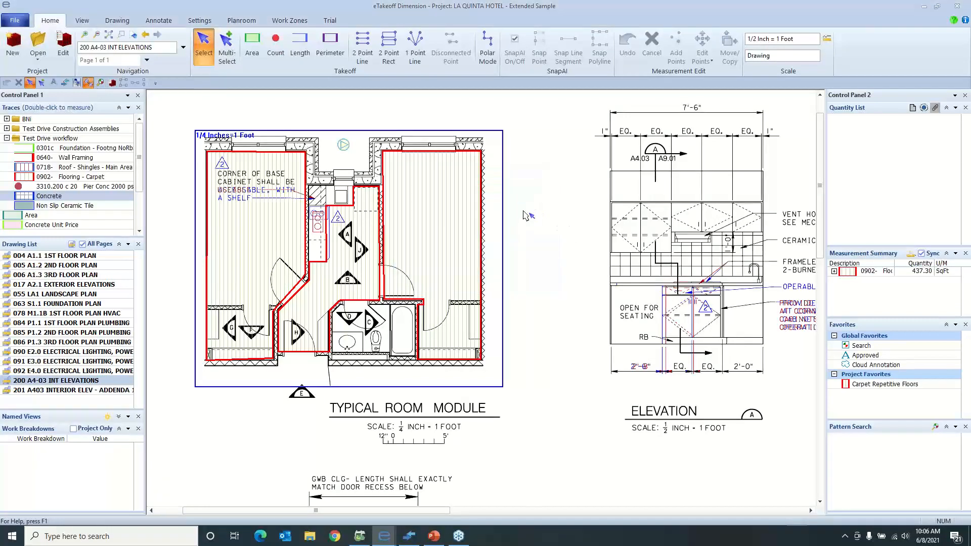
scroll(326, 232, "up", 2)
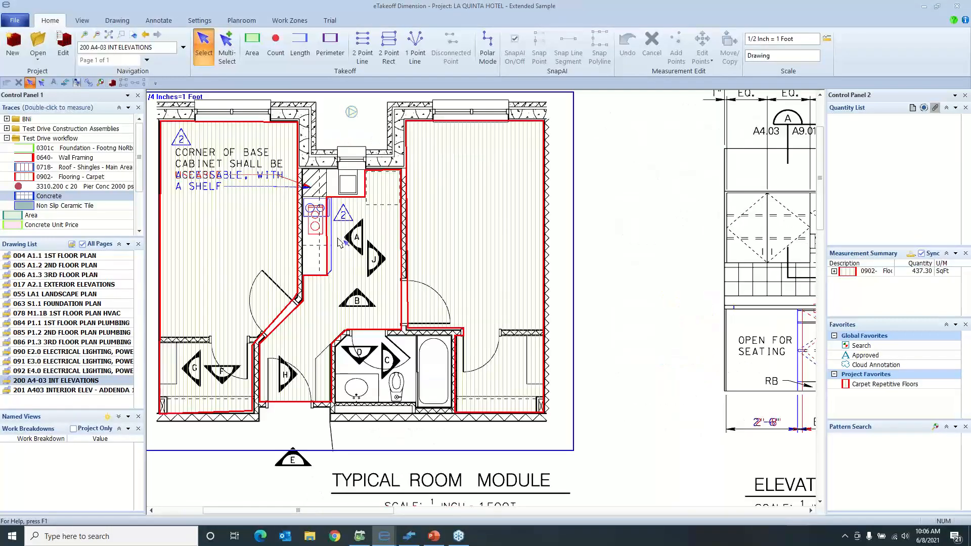
scroll(334, 242, "up", 1)
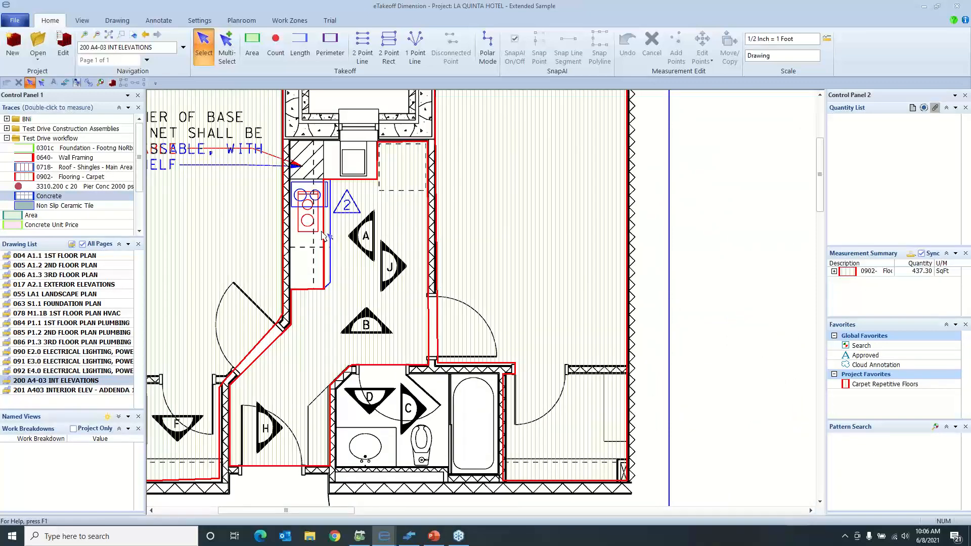
Reshape the kitchen flooring area to the revised counter edge by moving its corner points and adding one at the chamfered corner
left_click(326, 237)
scroll(328, 241, "up", 1)
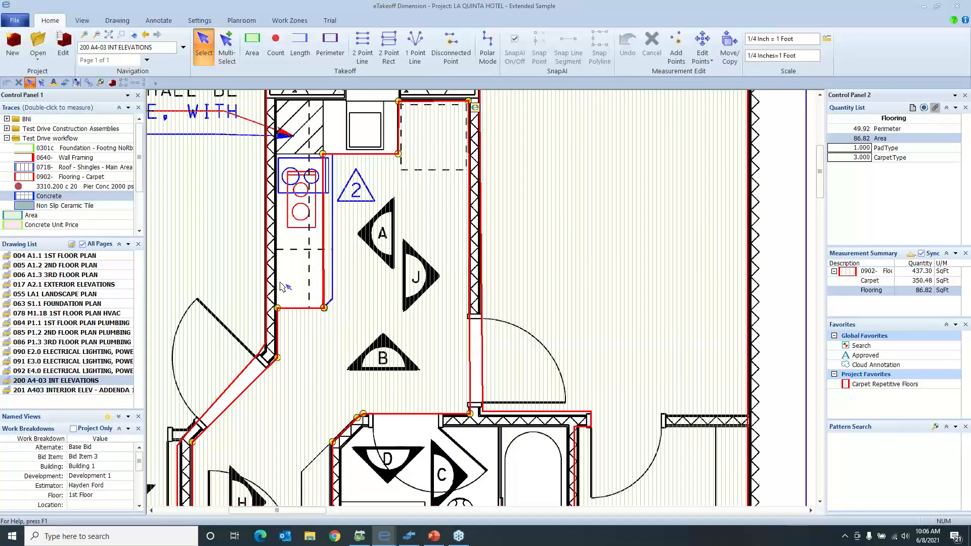
key("e")
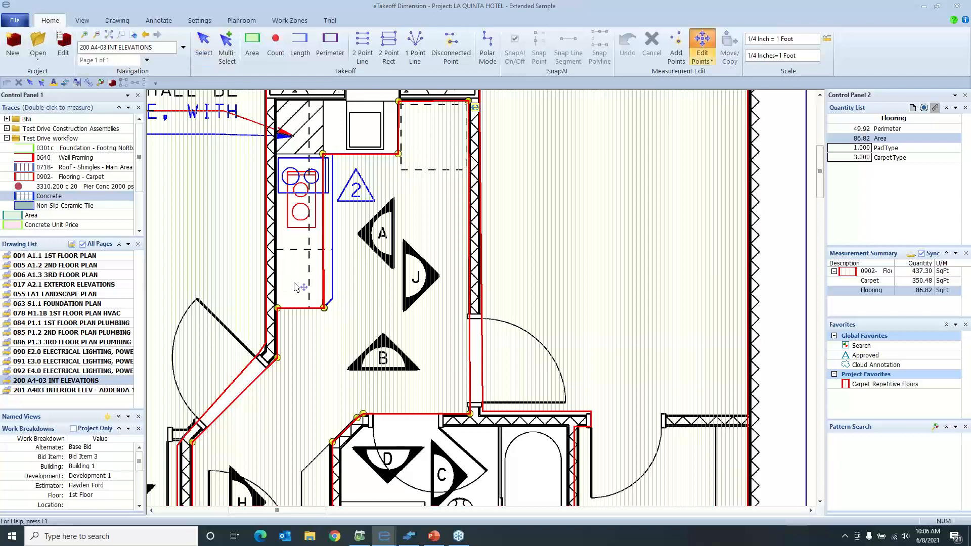
mouse_move(325, 309)
left_mouse_down()
mouse_move(331, 304)
mouse_move(310, 311)
mouse_move(332, 299)
left_mouse_up()
left_click(324, 309)
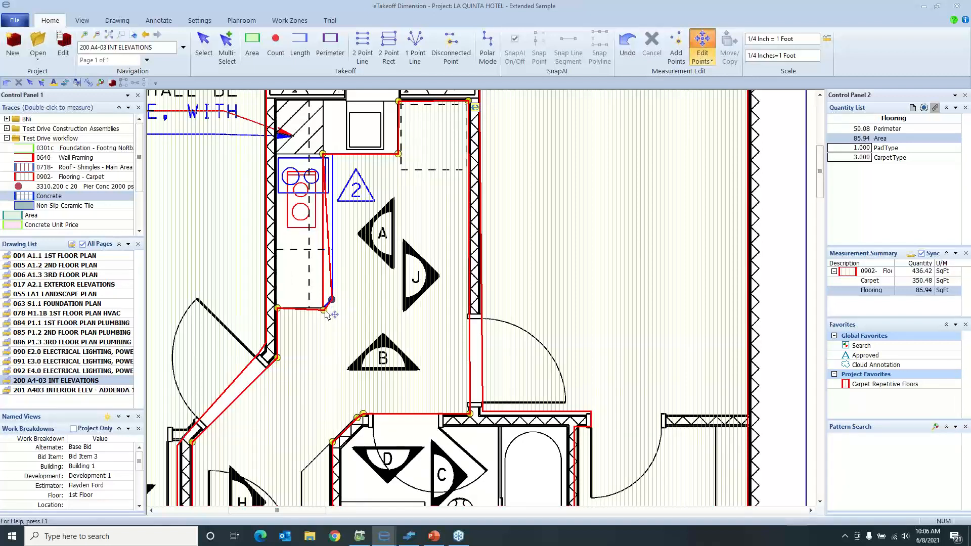
left_click_drag(324, 309, 322, 306)
left_click_drag(326, 157, 333, 155)
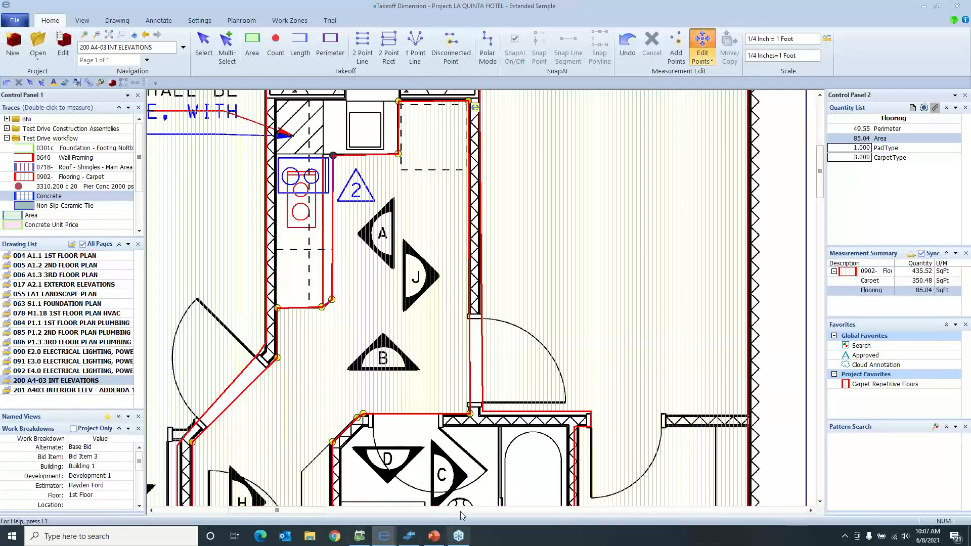
Open the 004 A1.1 1ST FLOOR PLAN drawing at the pool area
mouse_move(535, 125)
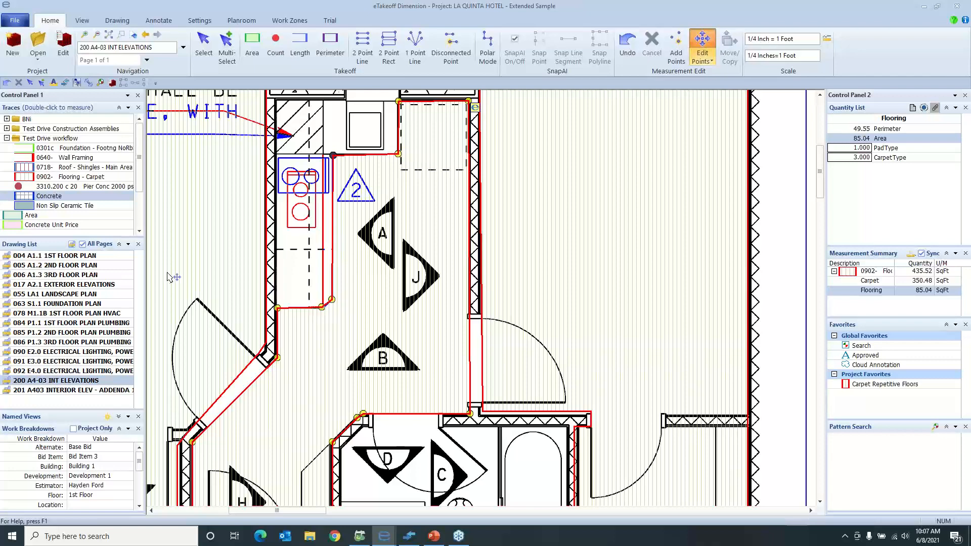
left_click(112, 254)
double_click(112, 255)
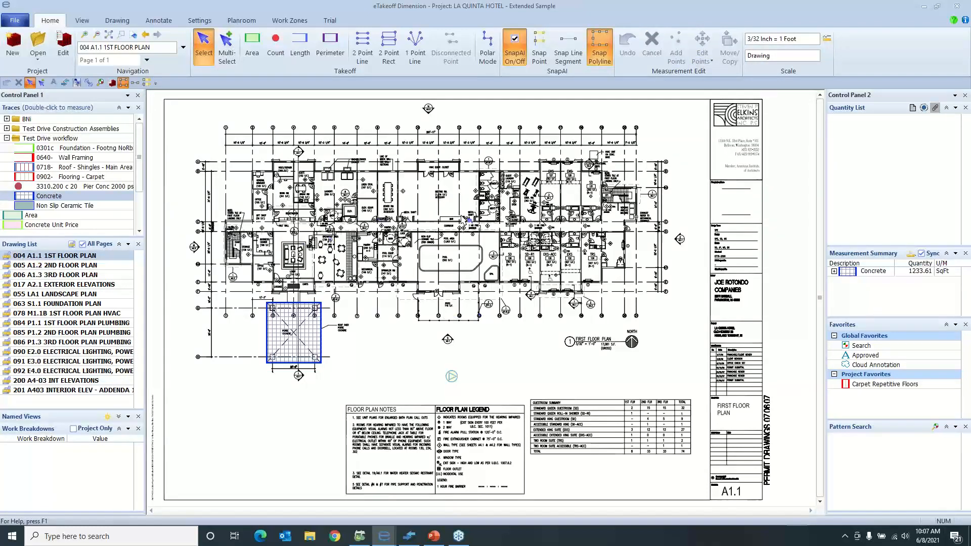
scroll(457, 270, "up", 5)
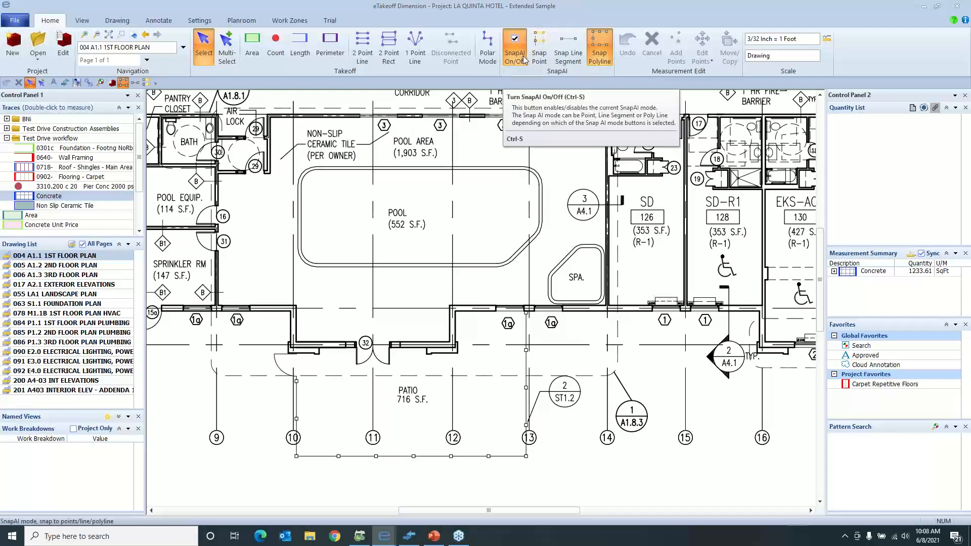
Trace the pool area's room outline with the Non Slip Ceramic Tile trace, snapping to the wall corners with SnapAI point mode
left_click(539, 52)
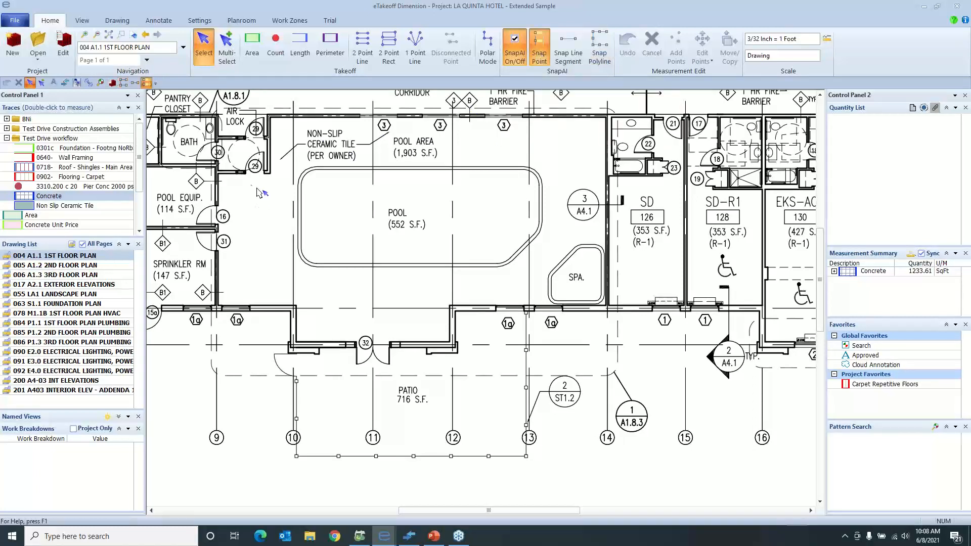
double_click(84, 206)
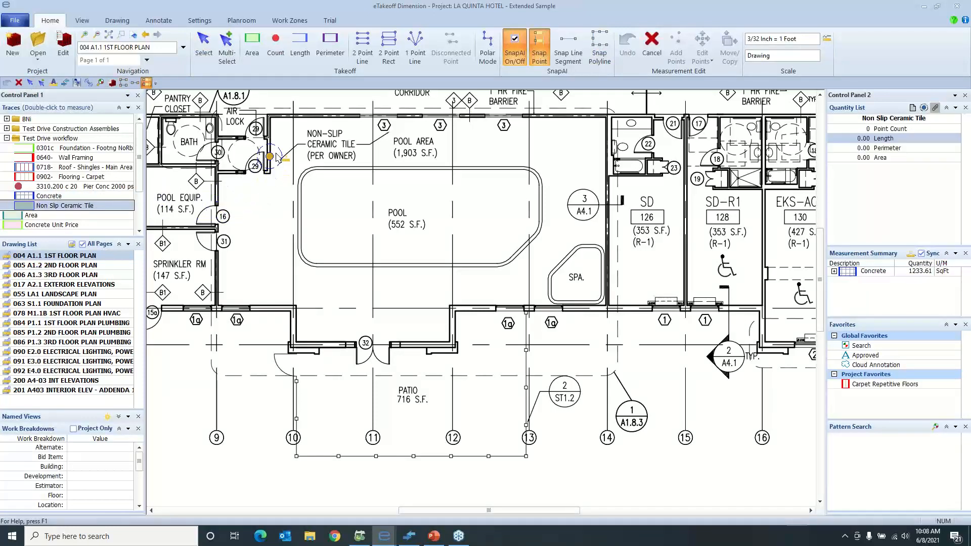
left_click(269, 117)
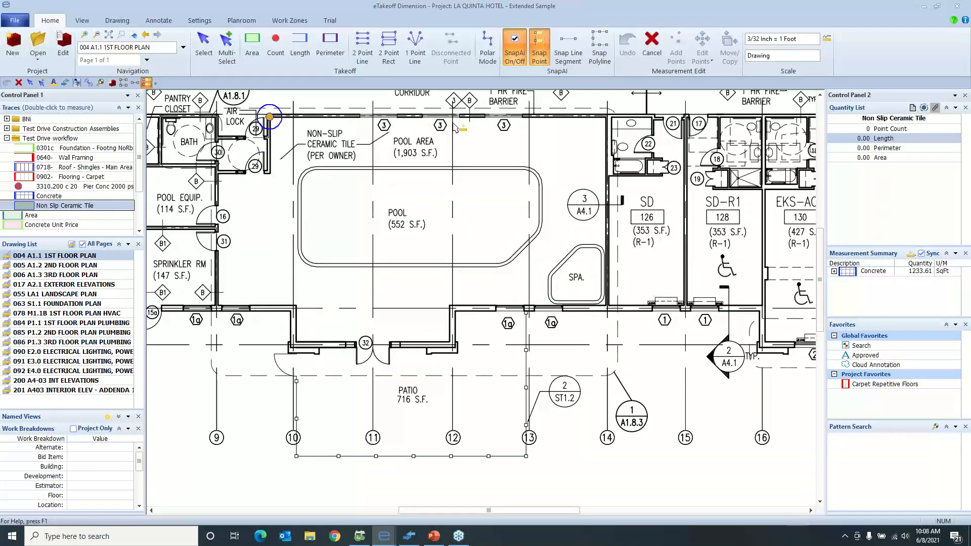
left_click(606, 117)
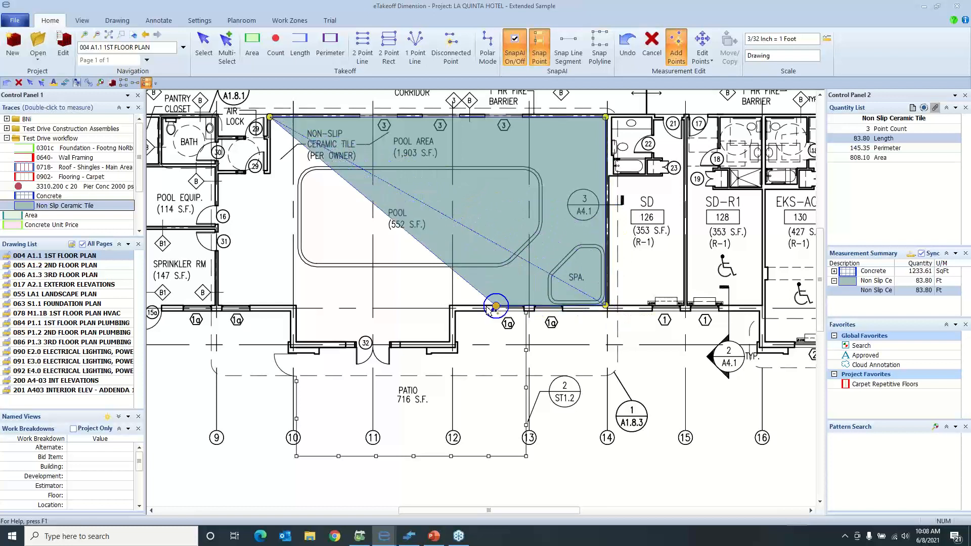
left_click(218, 306)
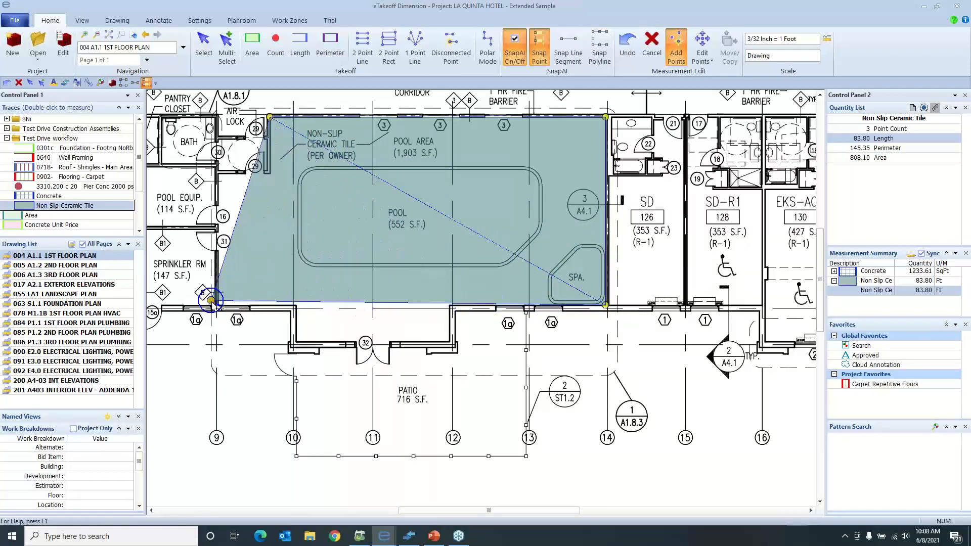
left_click(224, 175)
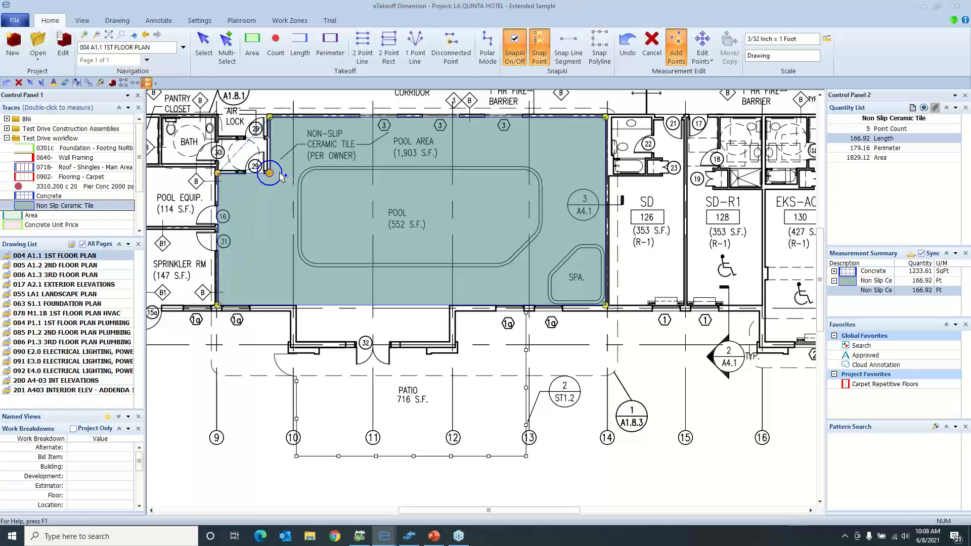
left_click(280, 178)
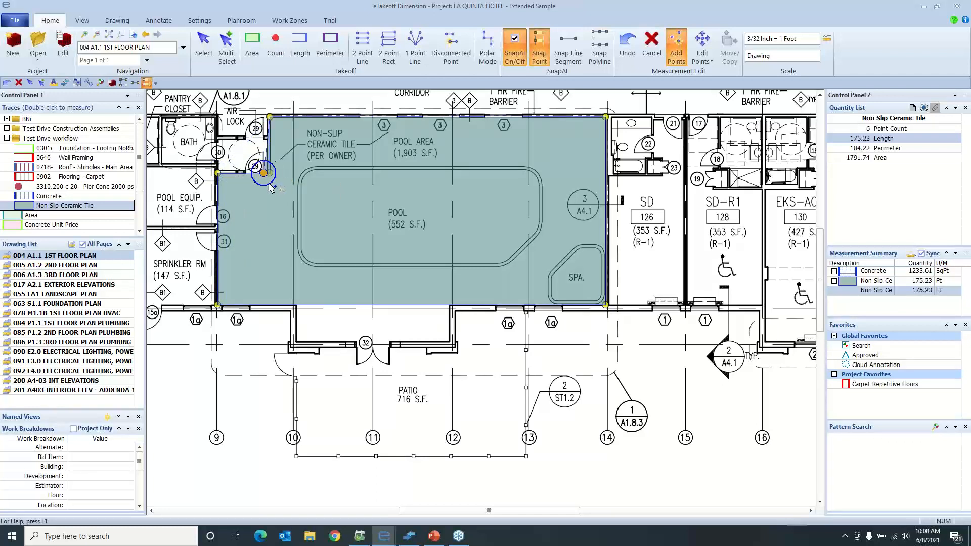
right_click(277, 185)
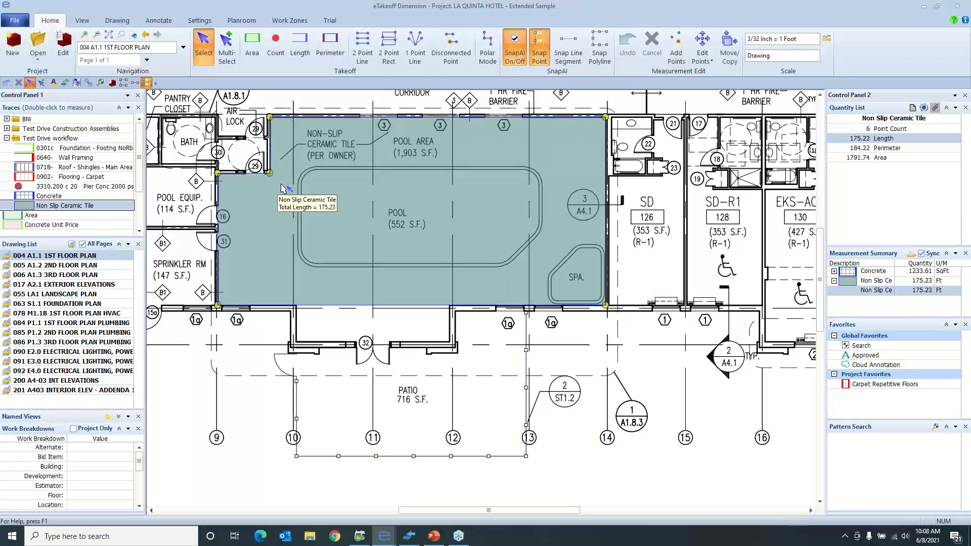
Examine the ceramic tile takeoff along the pool room's walls and the pool edge
scroll(219, 266, "up", 3)
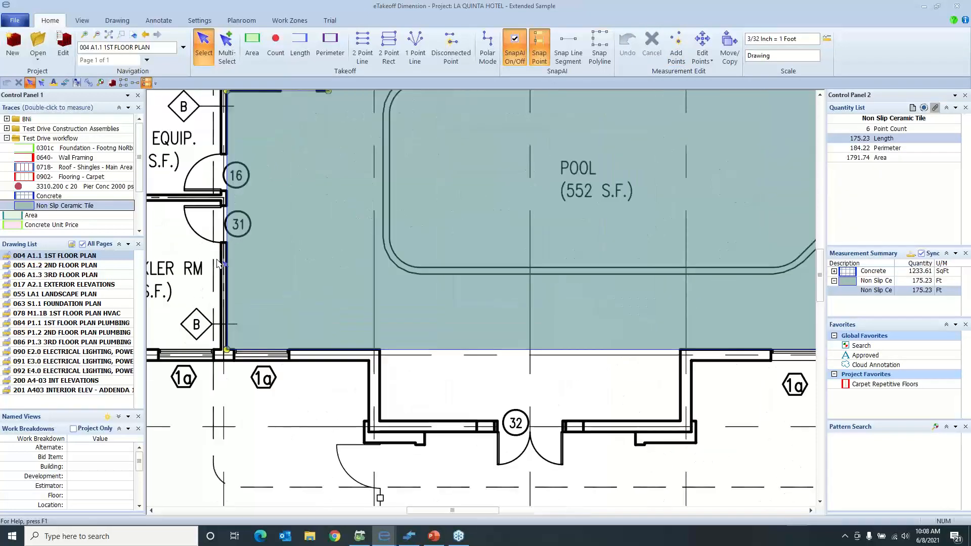
middle_click_drag(296, 260, 260, 255)
middle_click_drag(402, 291, 309, 301)
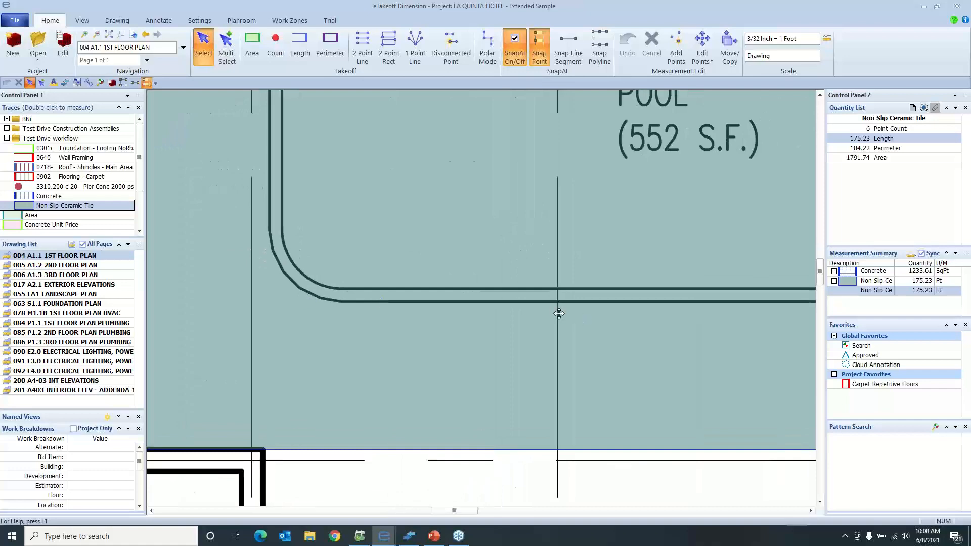
middle_click_drag(579, 319, 307, 332)
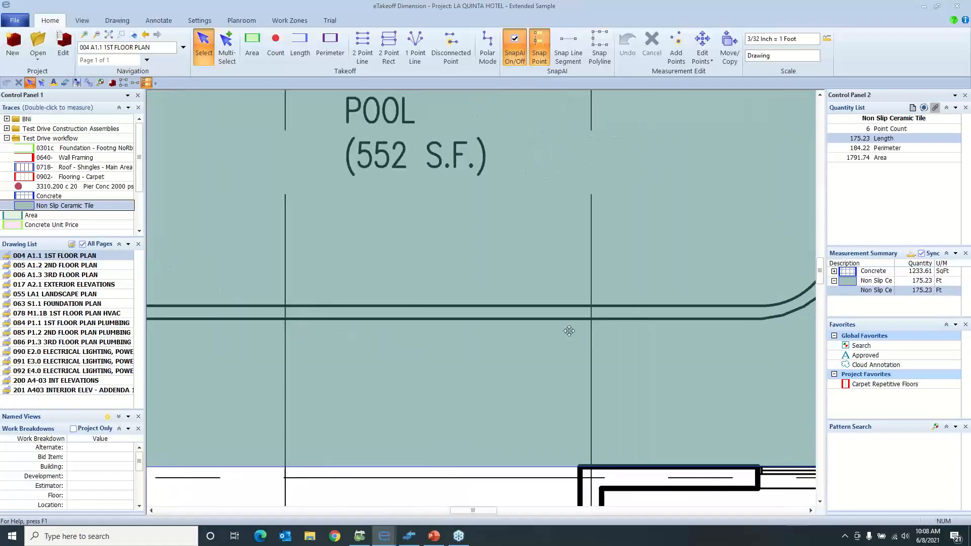
middle_click_drag(569, 331, 468, 332)
scroll(464, 324, "down", 2)
scroll(465, 325, "down", 6)
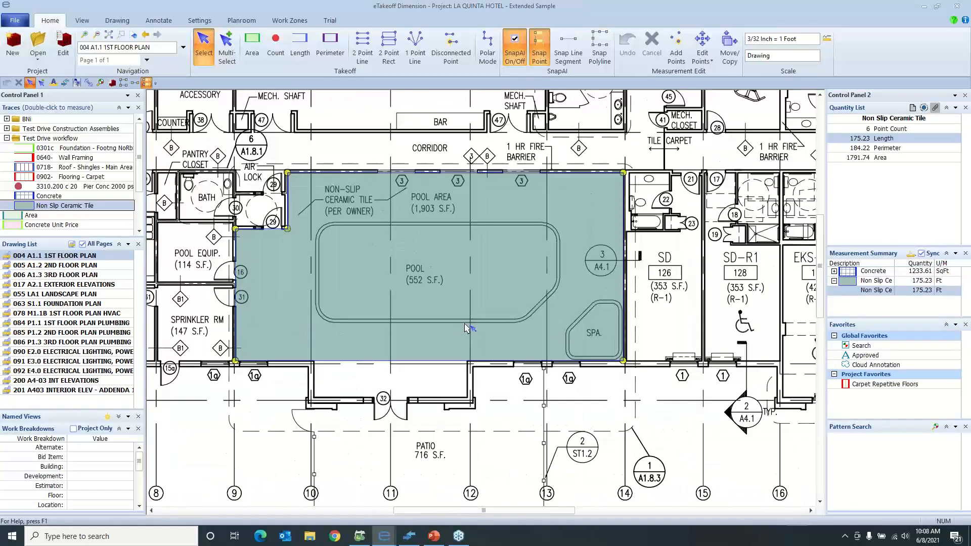
scroll(465, 326, "up", 4)
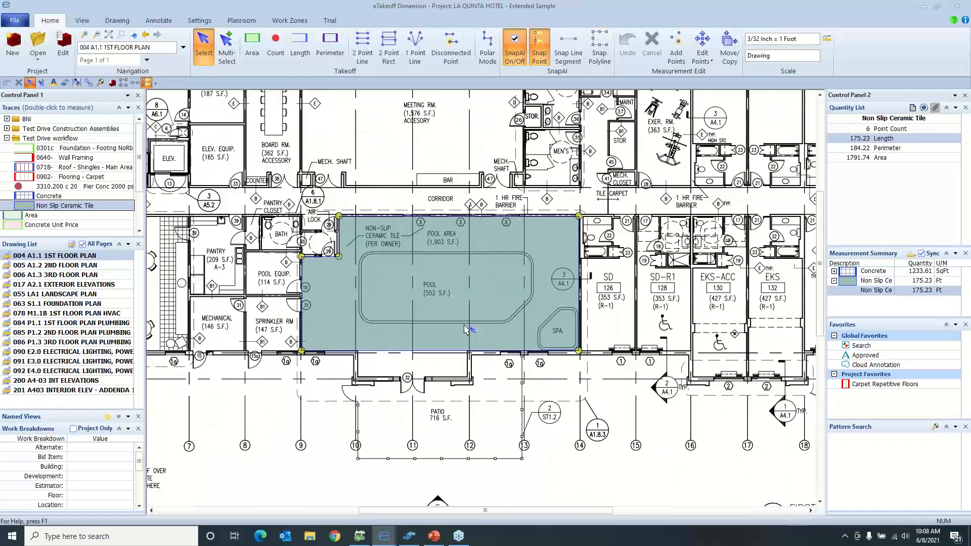
scroll(450, 312, "up", 2)
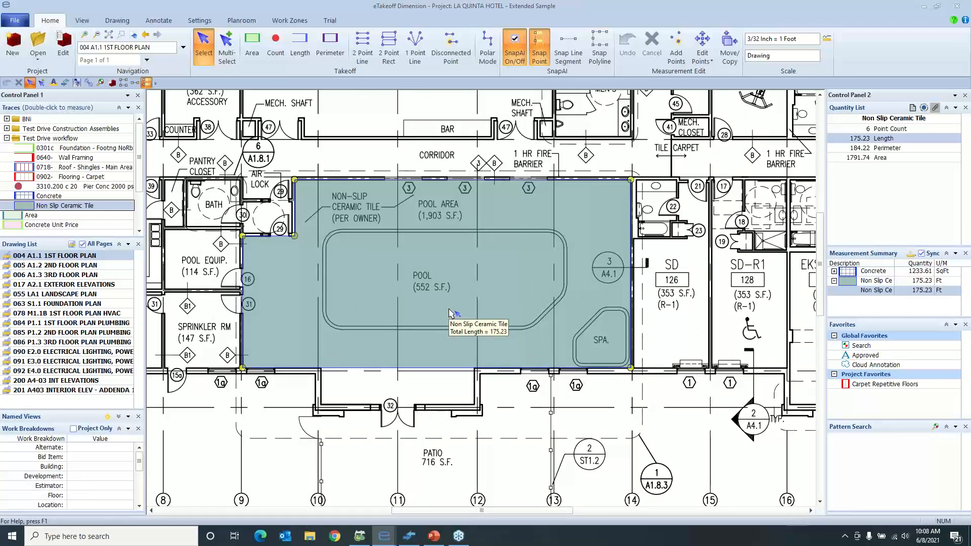
Cut the pool out of the Non Slip Ceramic Tile takeoff by snapping to the pool's inner outline with Snap Polyline
scroll(459, 290, "up", 2)
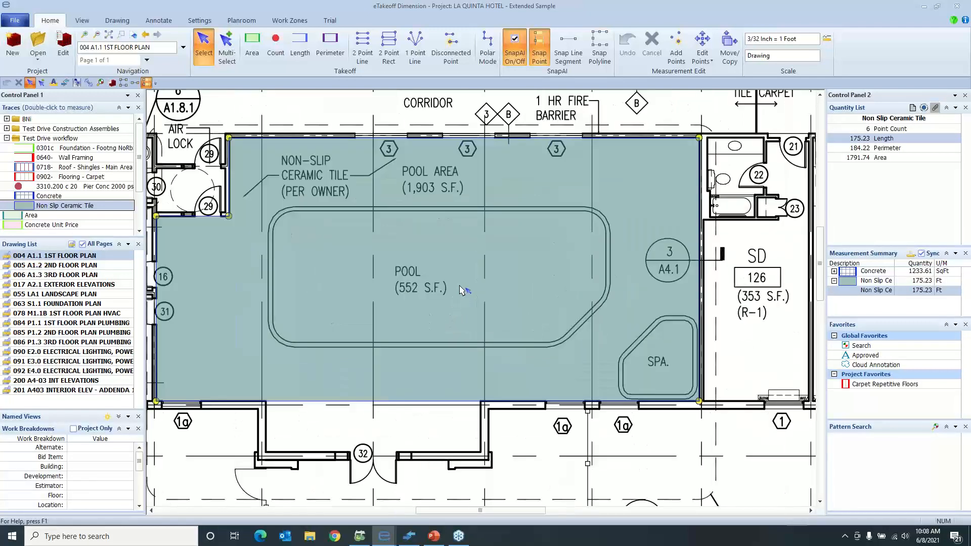
left_click(332, 278)
left_click(602, 48)
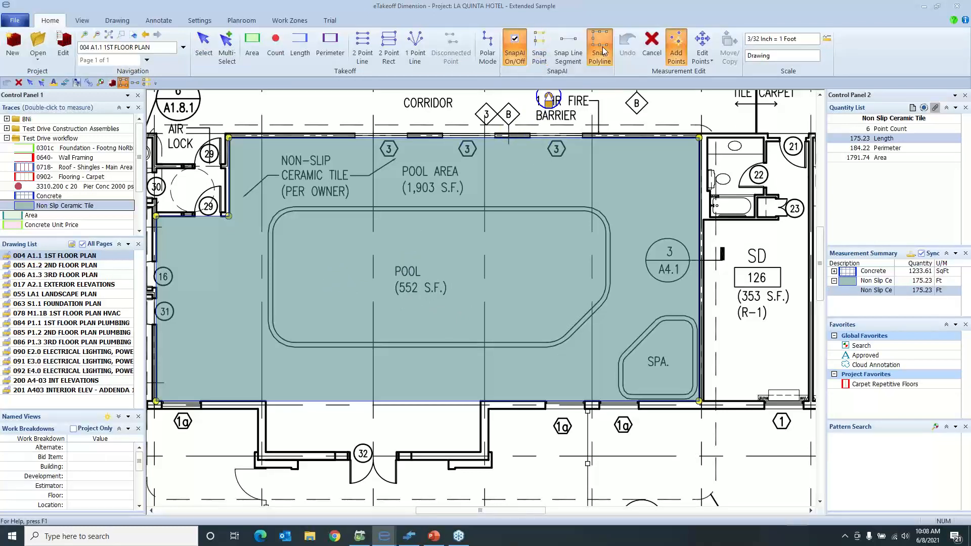
left_click(583, 211)
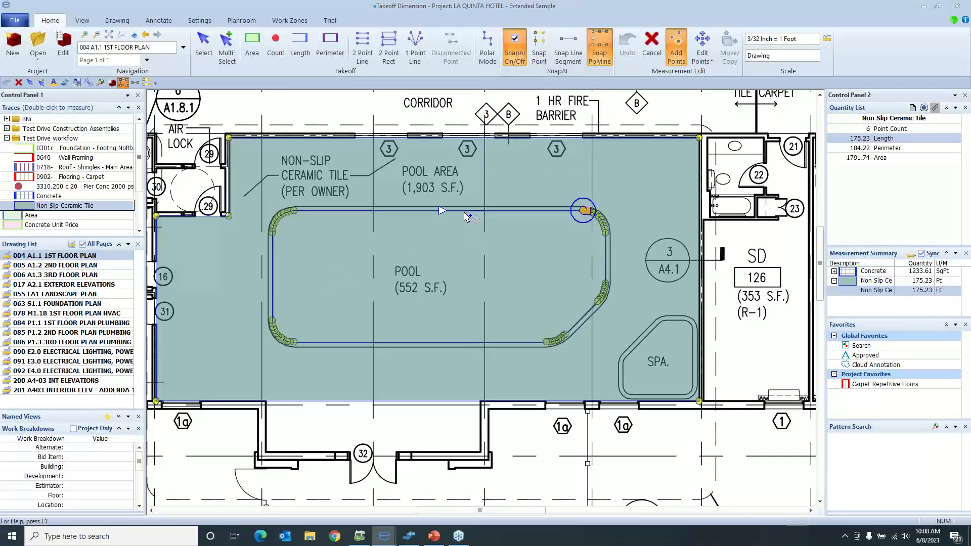
left_click(438, 212)
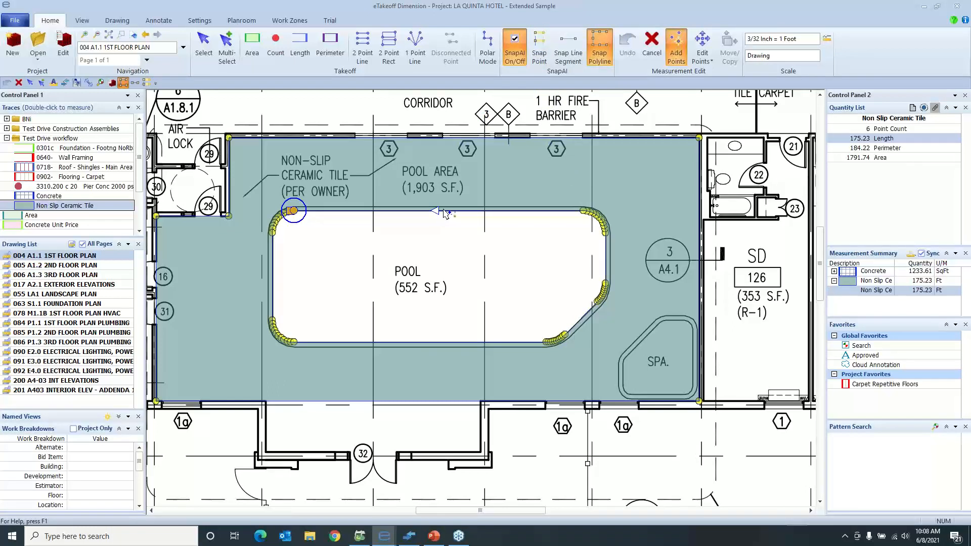
double_click(443, 214)
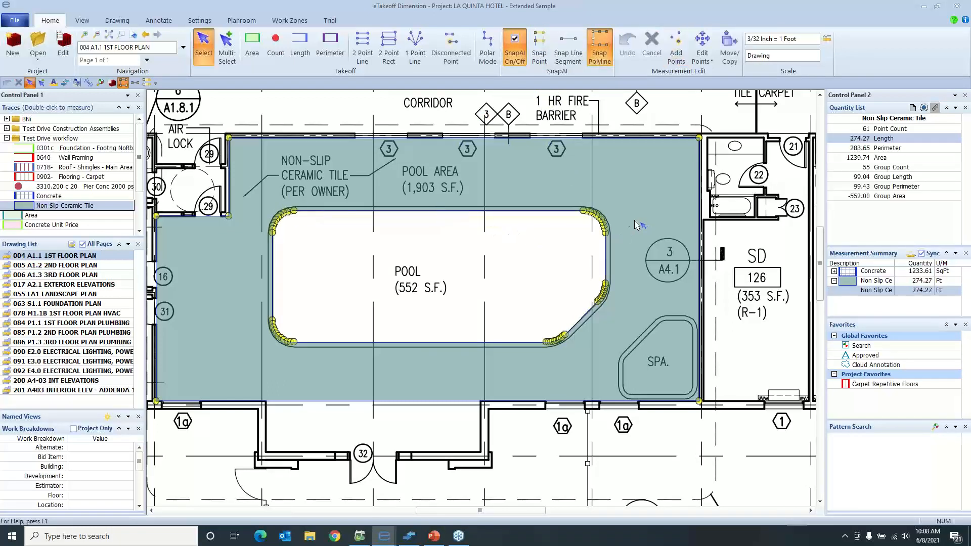
Create a separate measurement with the Concrete trace from the pool cutout's boundary in the tile takeoff
right_click(605, 221)
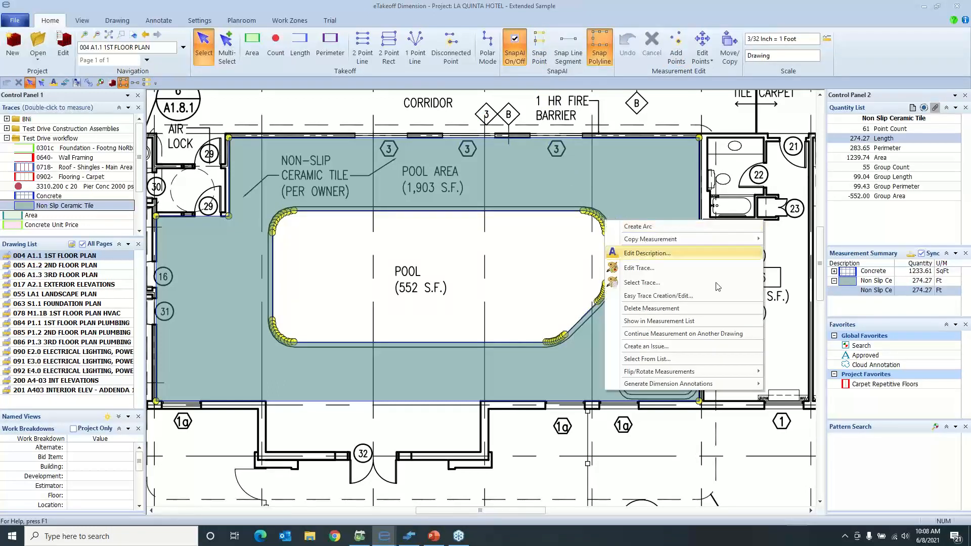
mouse_move(706, 372)
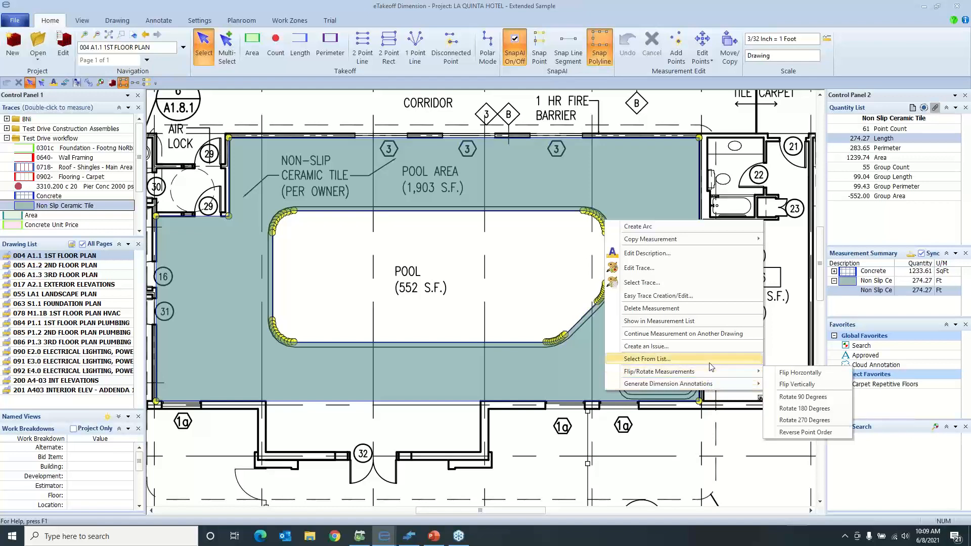
left_click(601, 297)
right_click(601, 297)
left_click(601, 296)
right_click(600, 296)
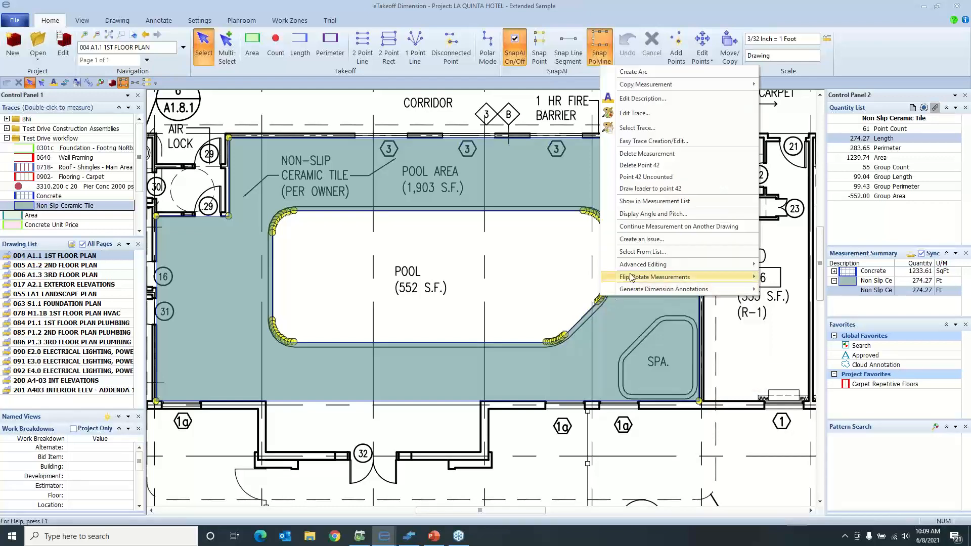
mouse_move(657, 265)
left_click(805, 267)
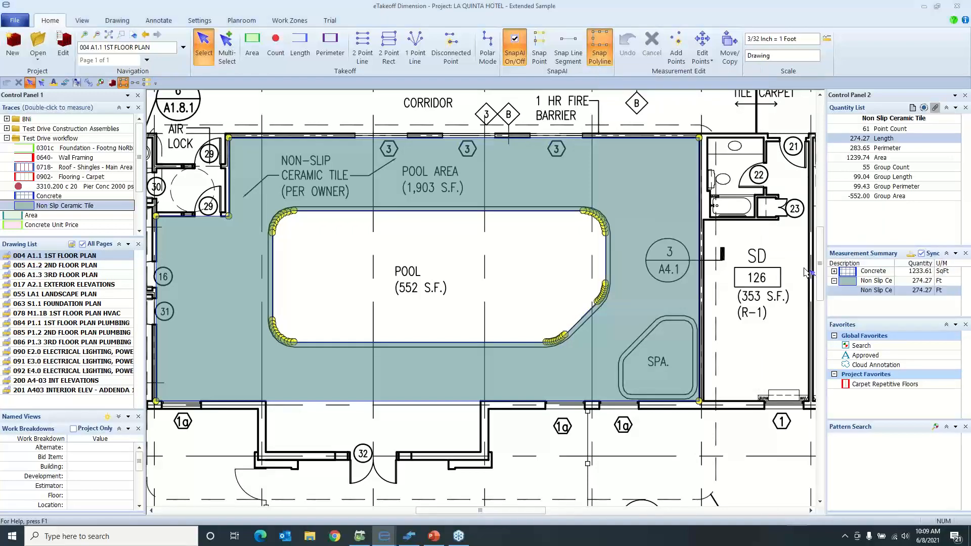
left_click(882, 331)
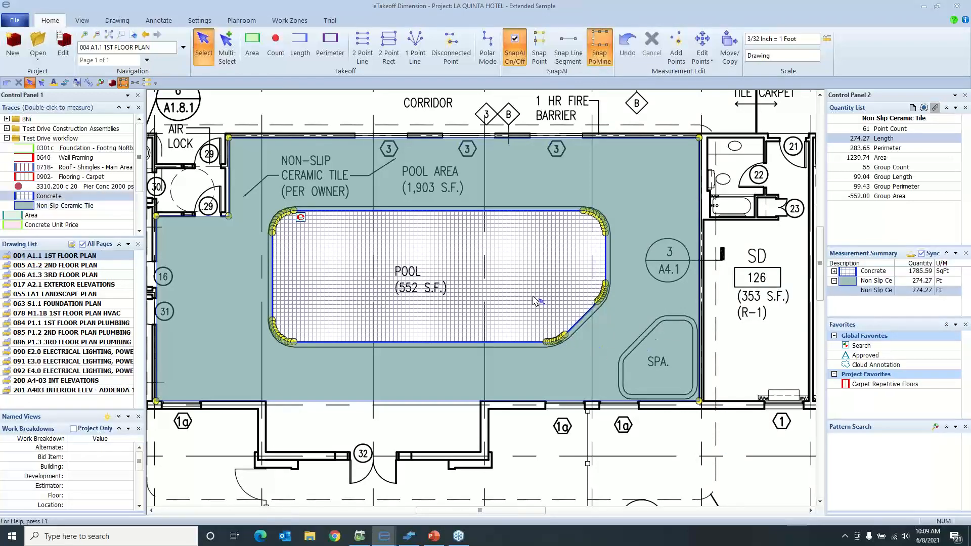
Select the pool's Concrete takeoff and review it in the Measurement List
scroll(490, 248, "up", 1)
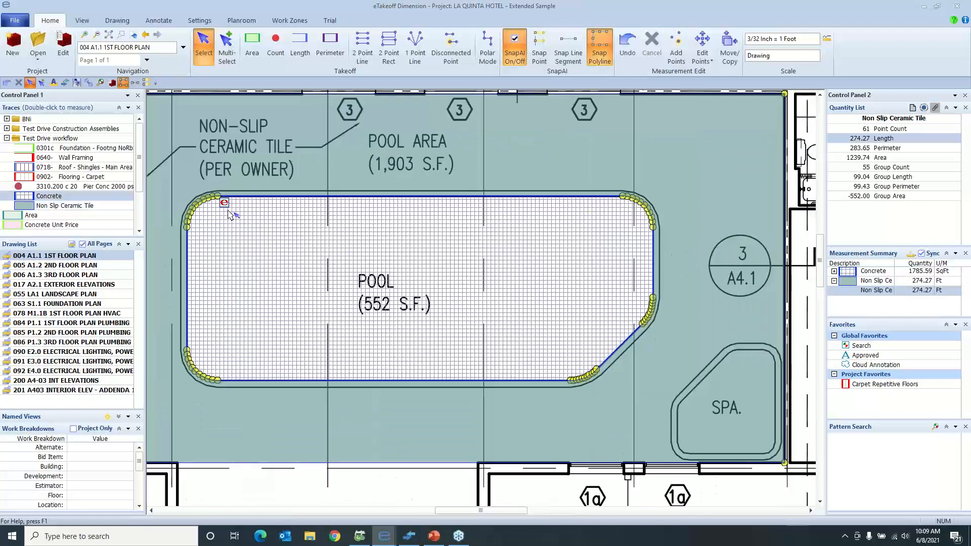
middle_click_drag(282, 175, 295, 198)
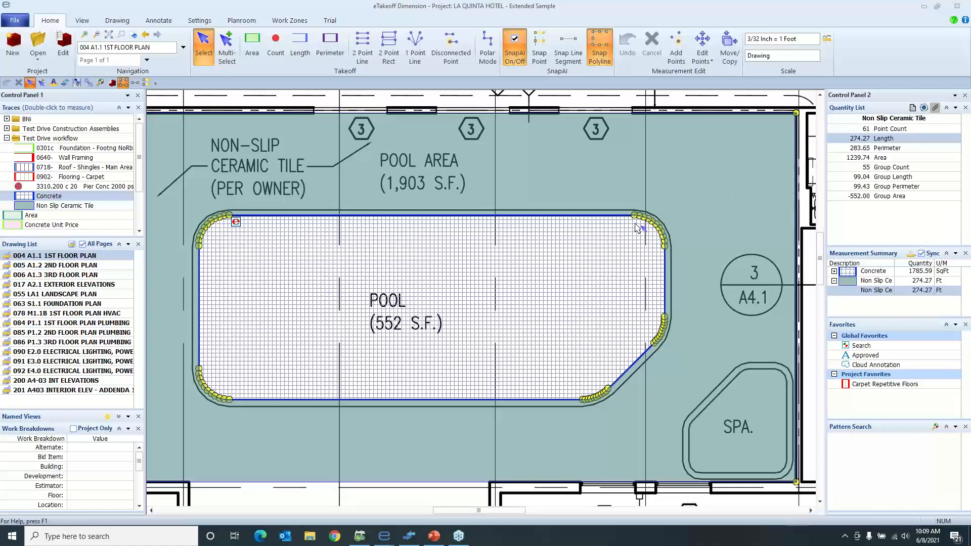
left_click(628, 252)
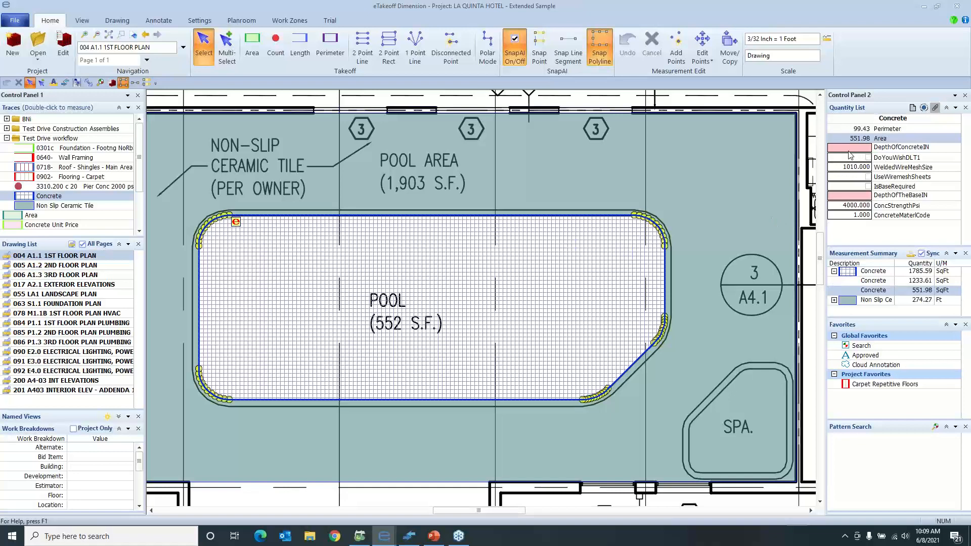
left_click(911, 253)
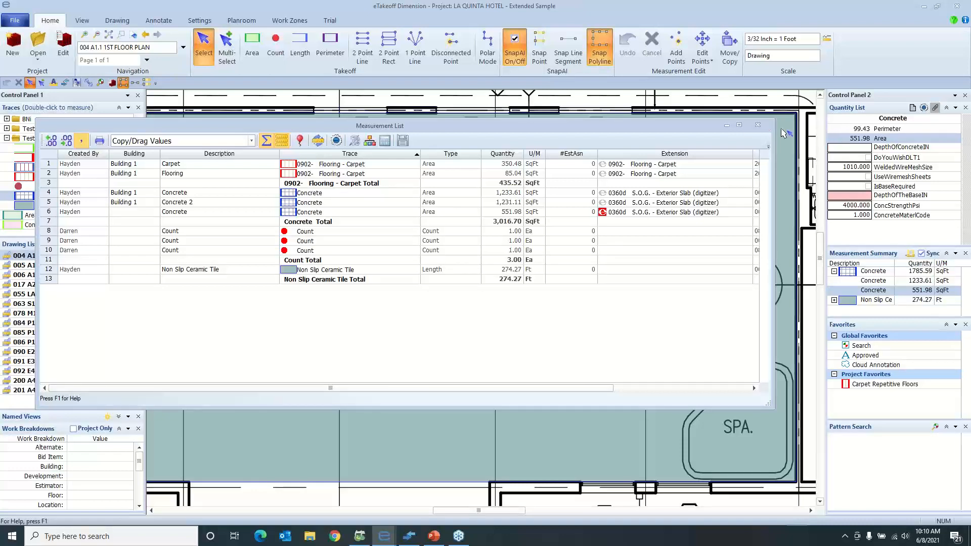
left_click(758, 125)
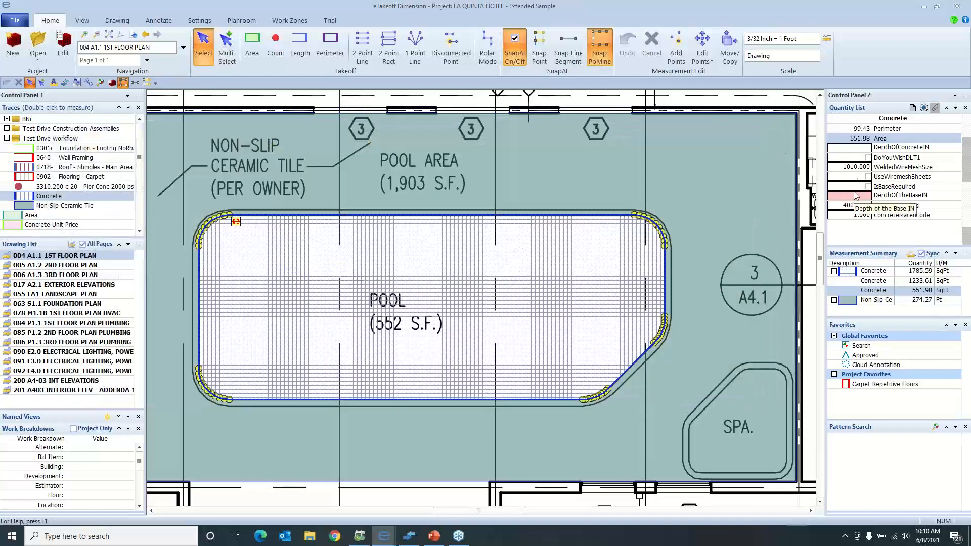
Set the pool takeoff's concrete depth to 5 inches and its base depth to 4 inches
left_click(861, 149)
mouse_move(907, 162)
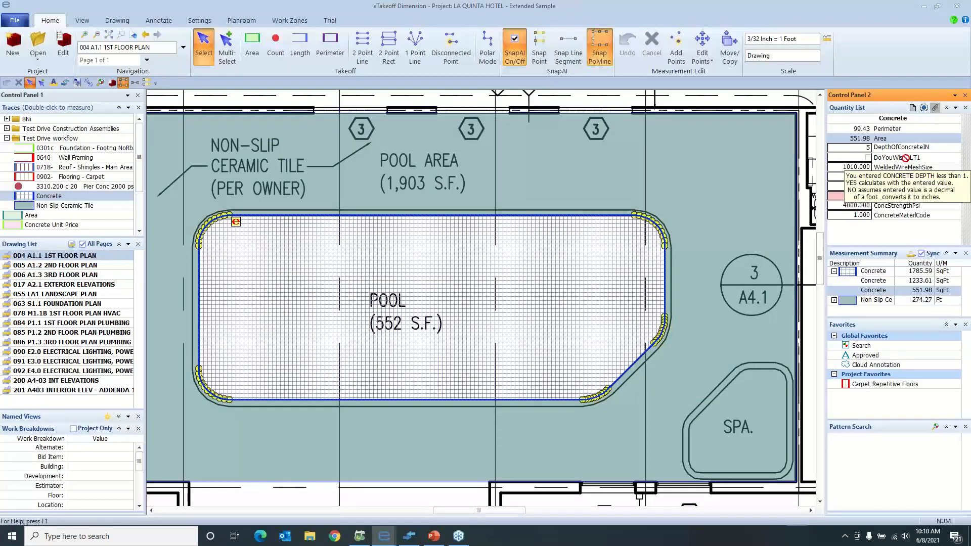
type("5")
key("Return")
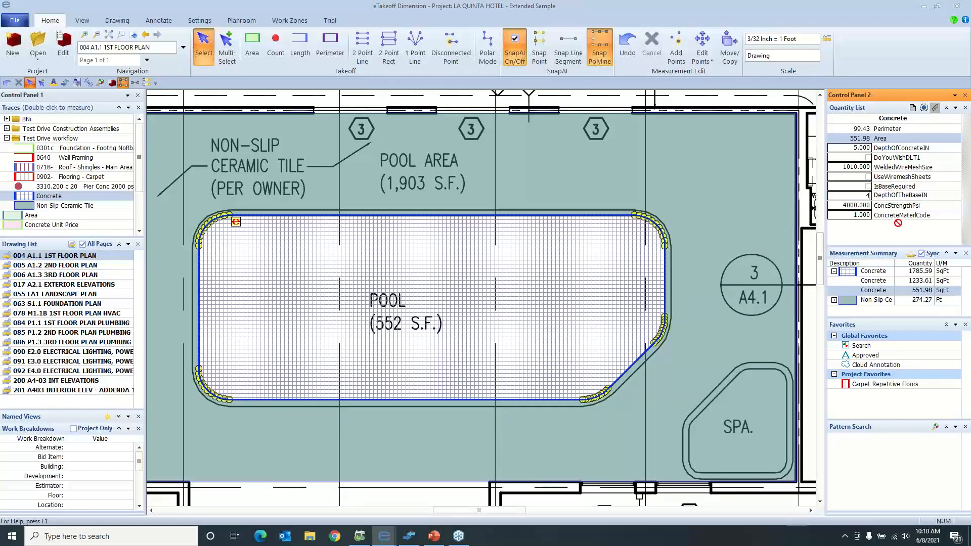
Give the pool's Concrete takeoff the description "Pool Demo"
scroll(483, 348, "down", 1)
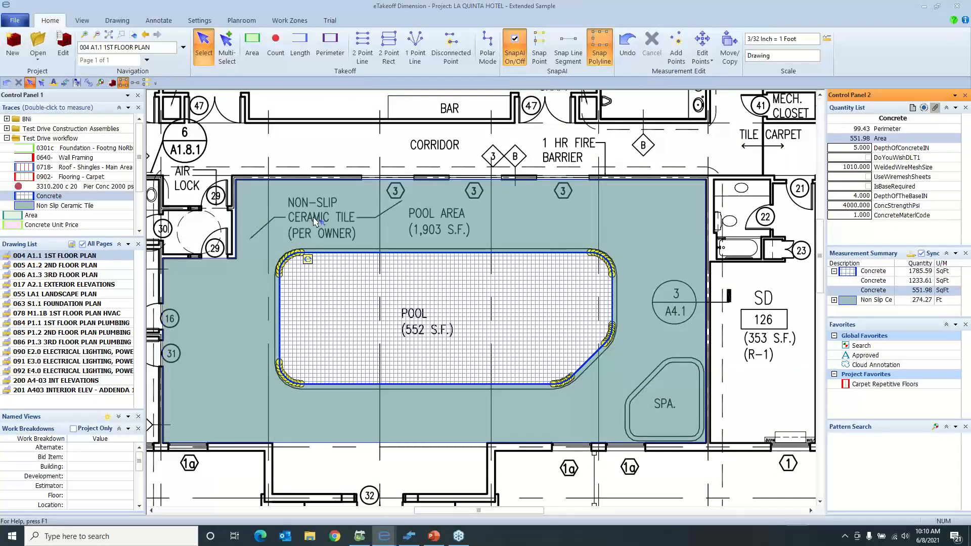
left_click(454, 296)
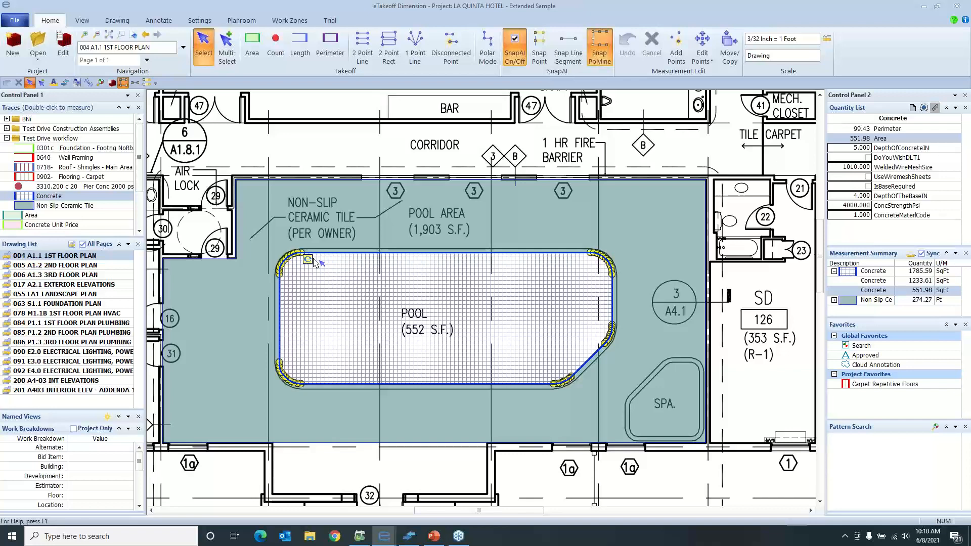
left_click(311, 260)
key("BackSpace")
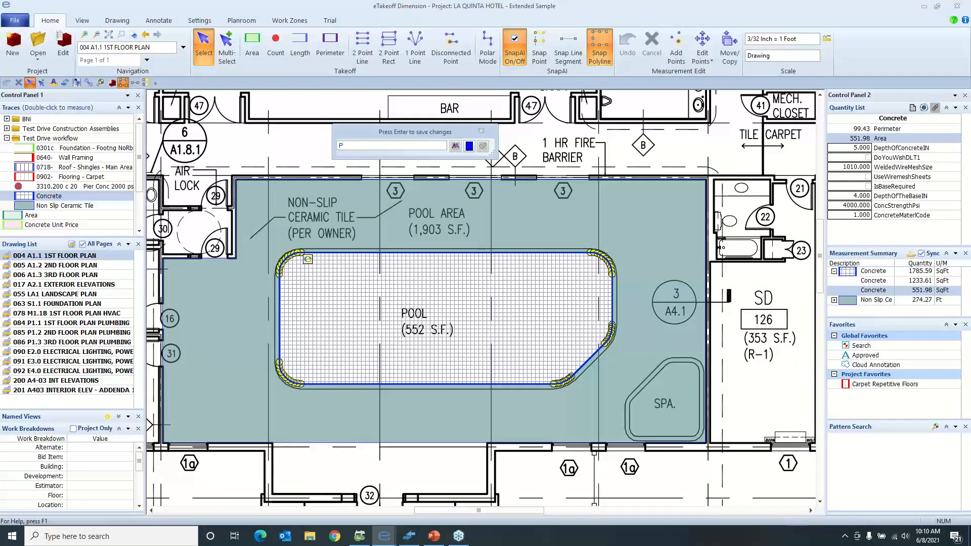
type("Pool Demo")
left_click(484, 147)
Change the description of the Non Slip Ceramic Tile takeoff around the pool to "Pool Area Demo"
left_click(551, 199)
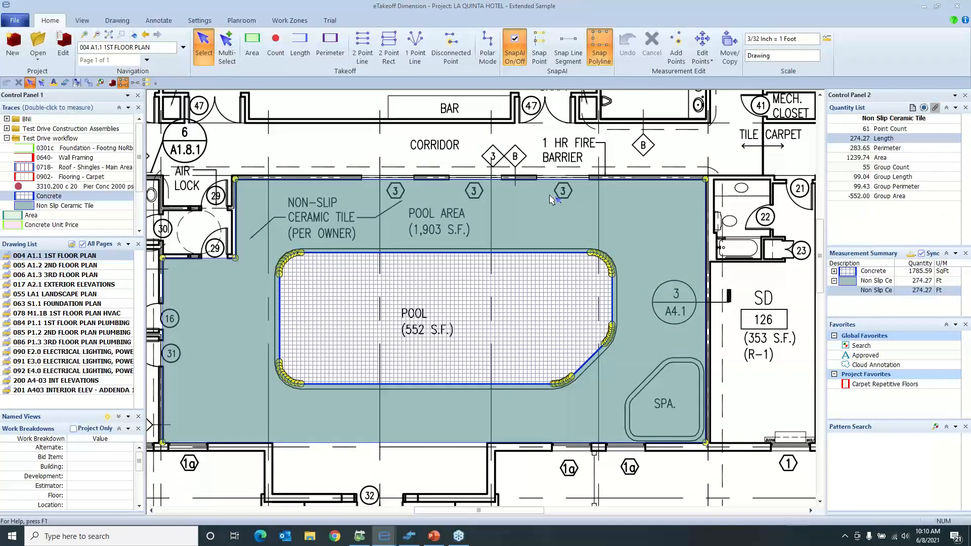
double_click(549, 199)
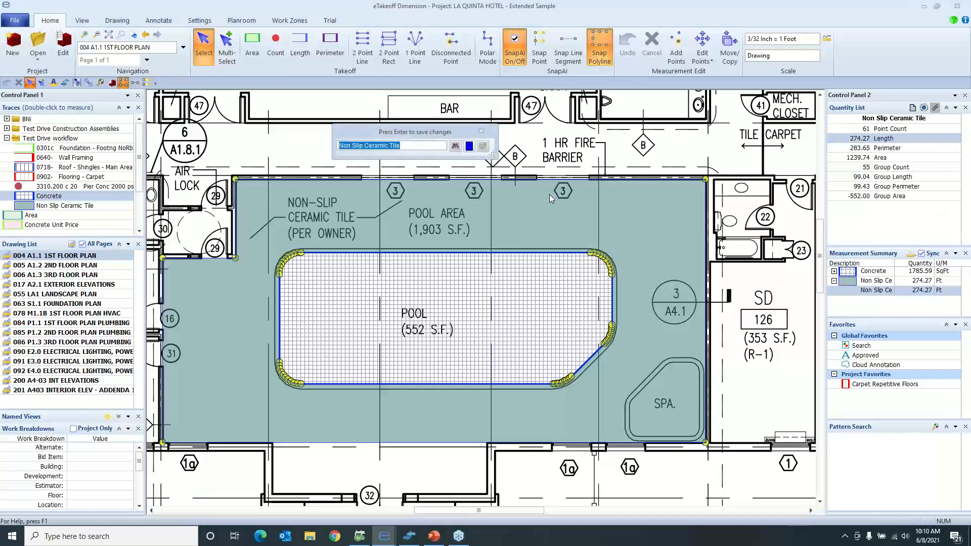
key("BackSpace")
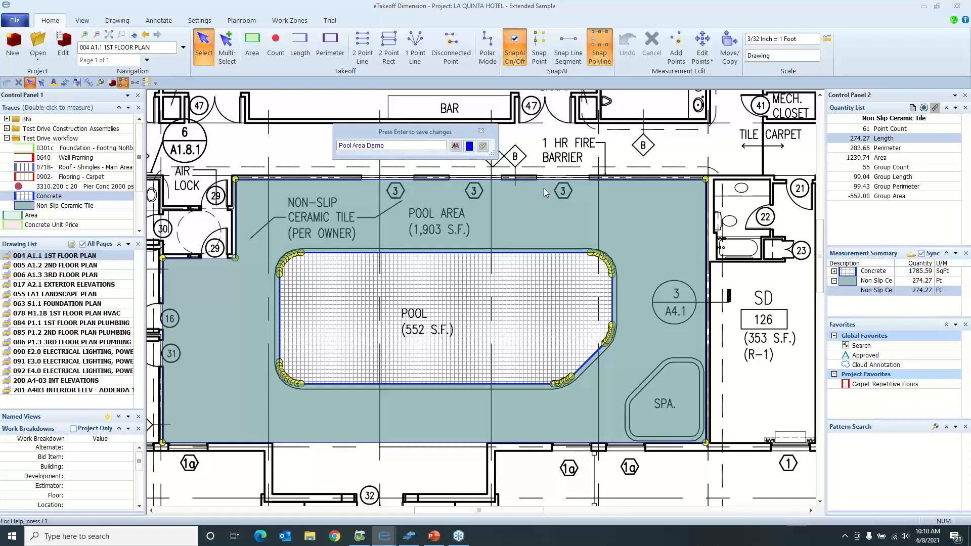
left_click(483, 146)
Set the Alternate work breakdown of the Pool Area Demo tile takeoff to Base Bid
left_click(103, 447)
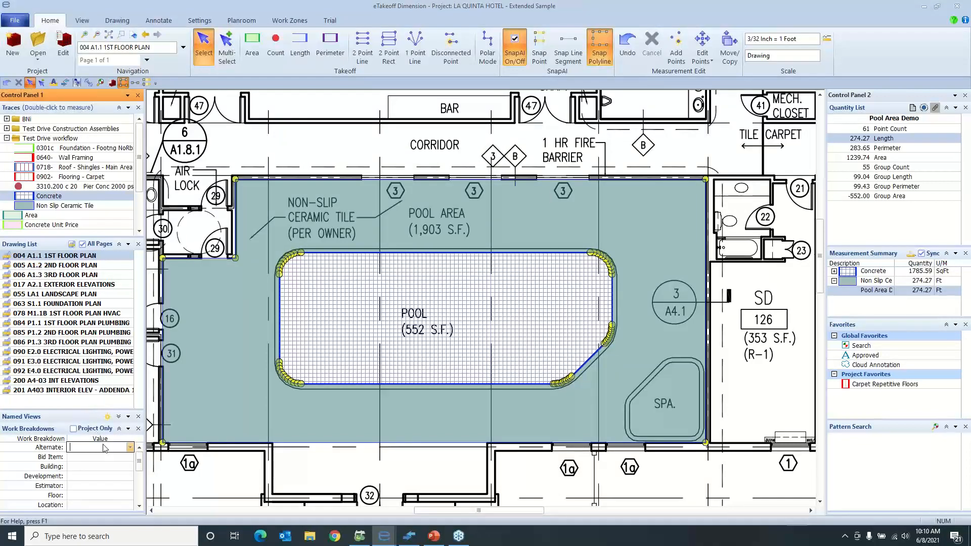
left_click(130, 447)
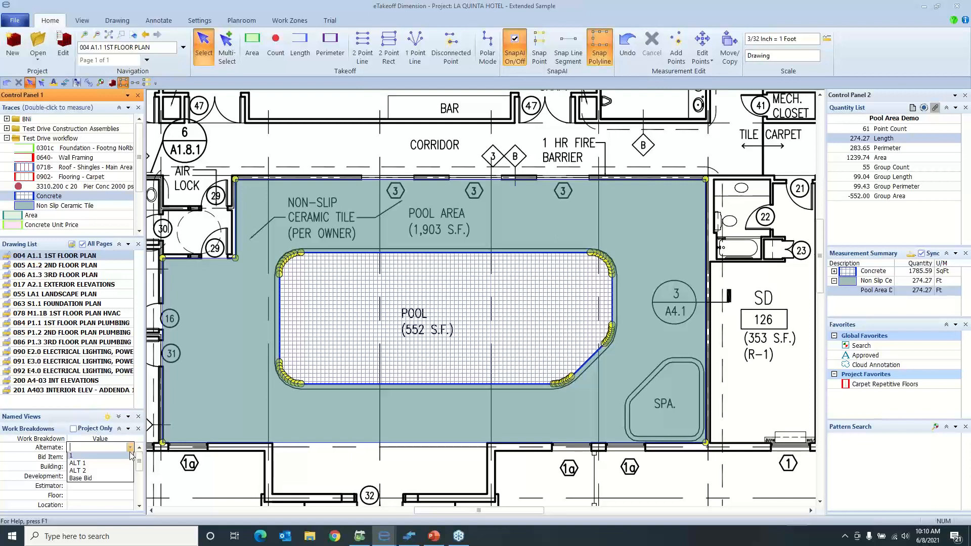
left_click(98, 471)
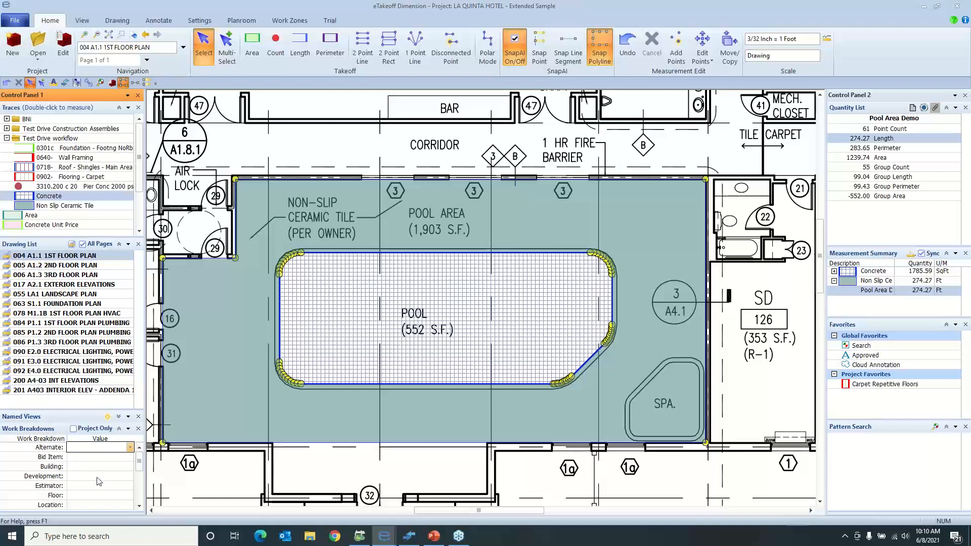
left_click(125, 451)
left_click(130, 449)
left_click(111, 480)
Assign the Pool Area Demo takeoff to Building 1 and to the first available bid item in its work breakdowns
left_click(117, 469)
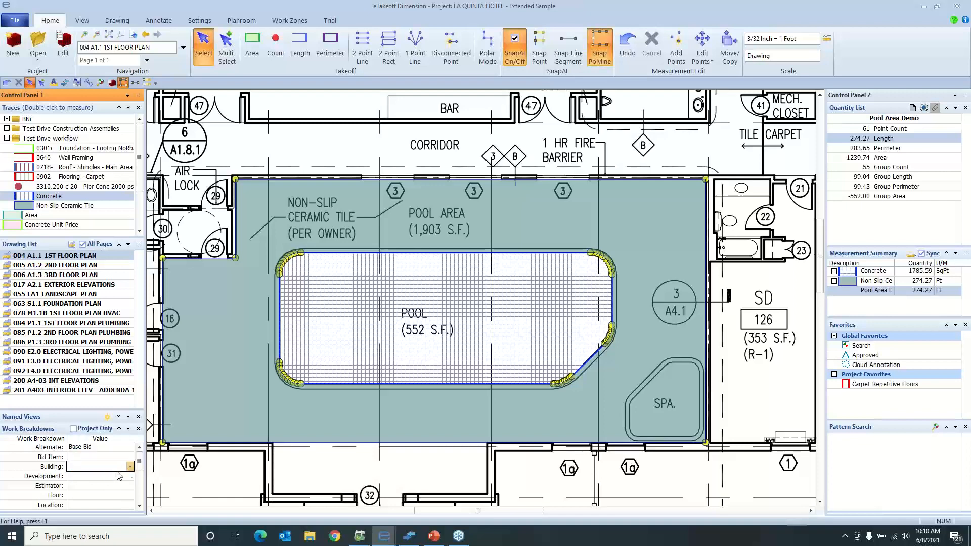
left_click(130, 466)
left_click(122, 474)
left_click(105, 461)
left_click(130, 458)
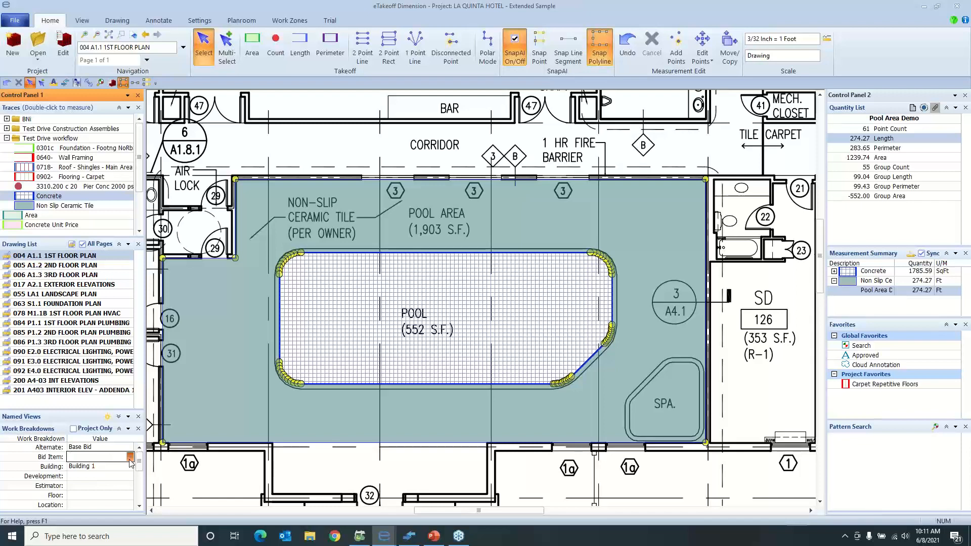
left_click(116, 465)
Assign the Pool Demo concrete takeoff's work breakdowns: Alternate Base Bid, Bid Item 2 and Building 1
left_click(345, 362)
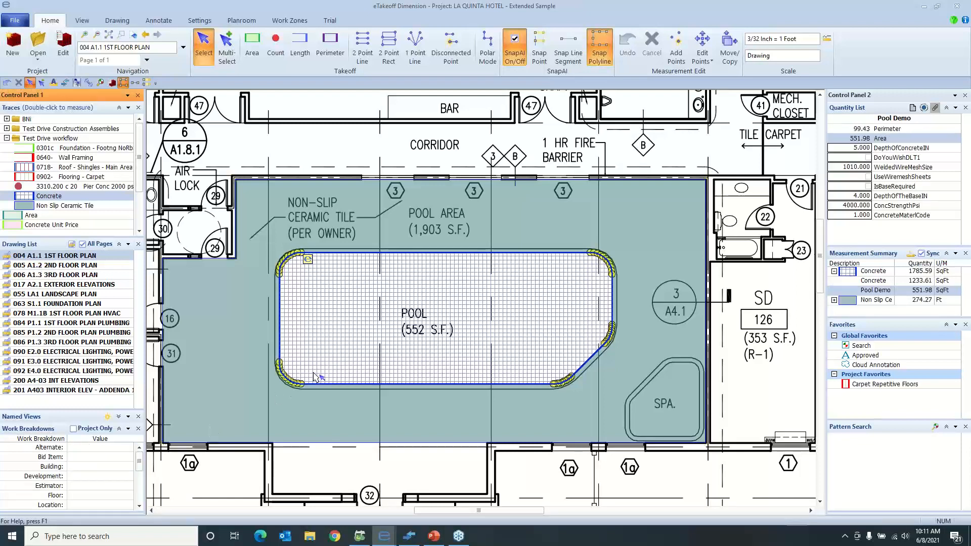
left_click(121, 447)
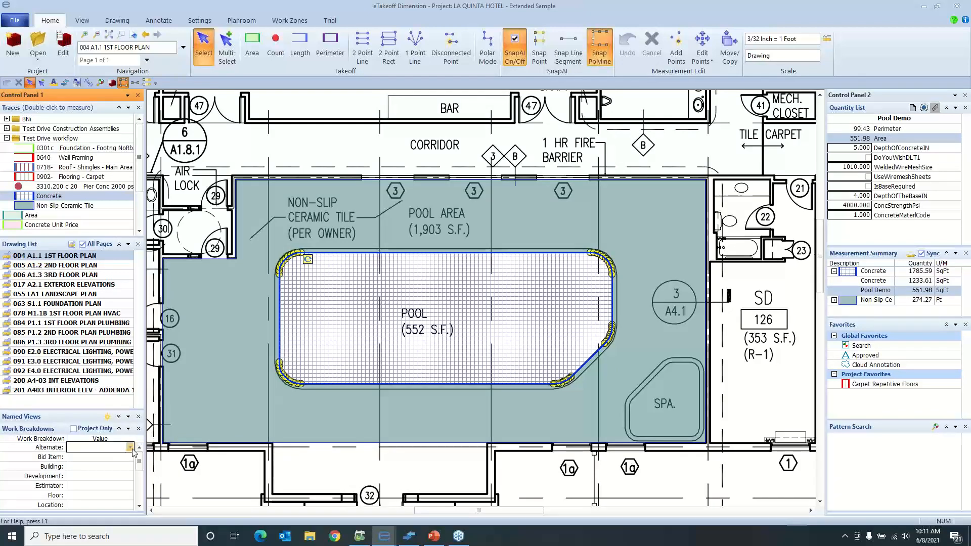
left_click(131, 447)
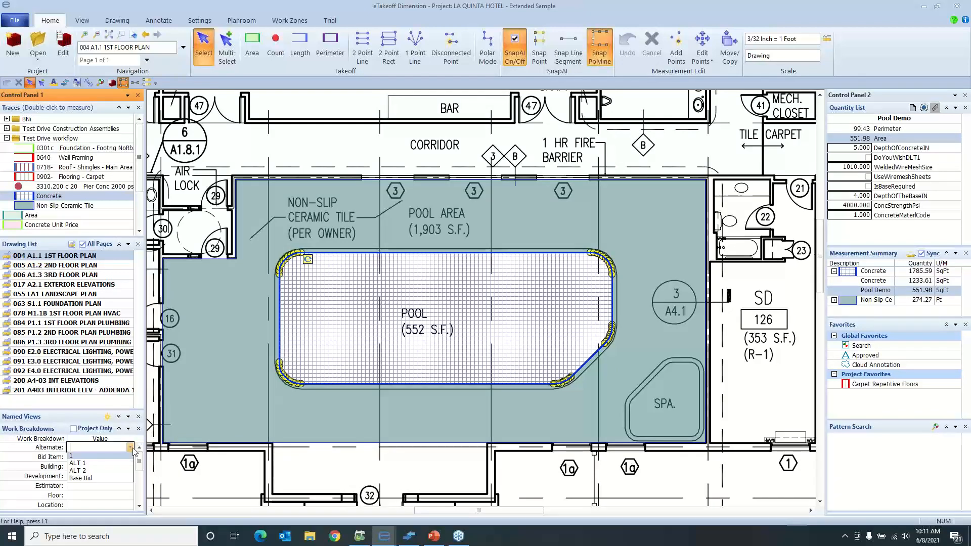
left_click(117, 478)
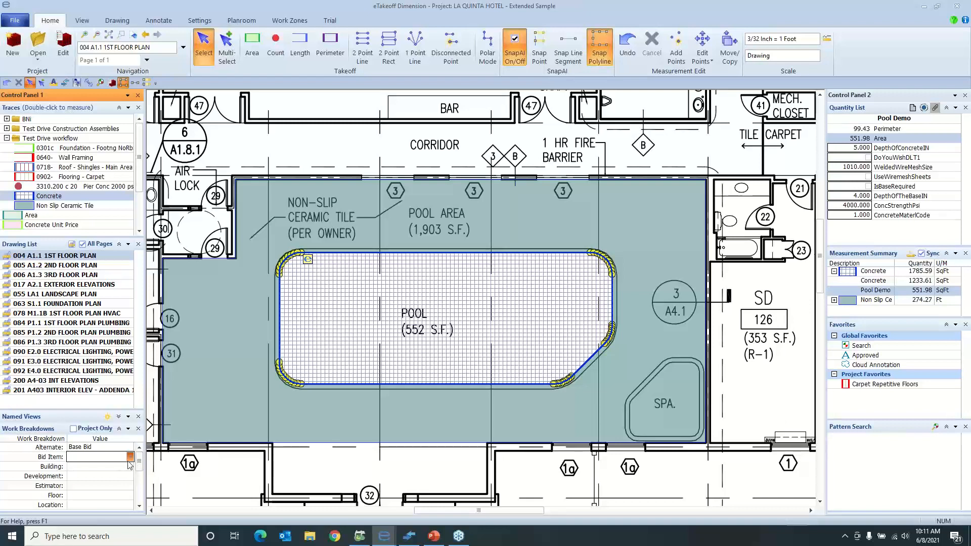
left_click(129, 458)
left_click(110, 473)
left_click(128, 468)
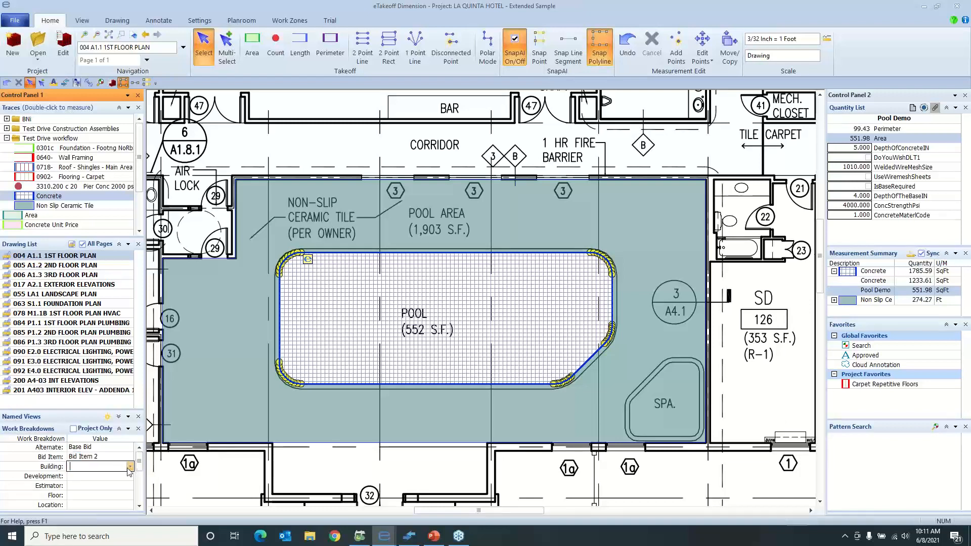
left_click(129, 468)
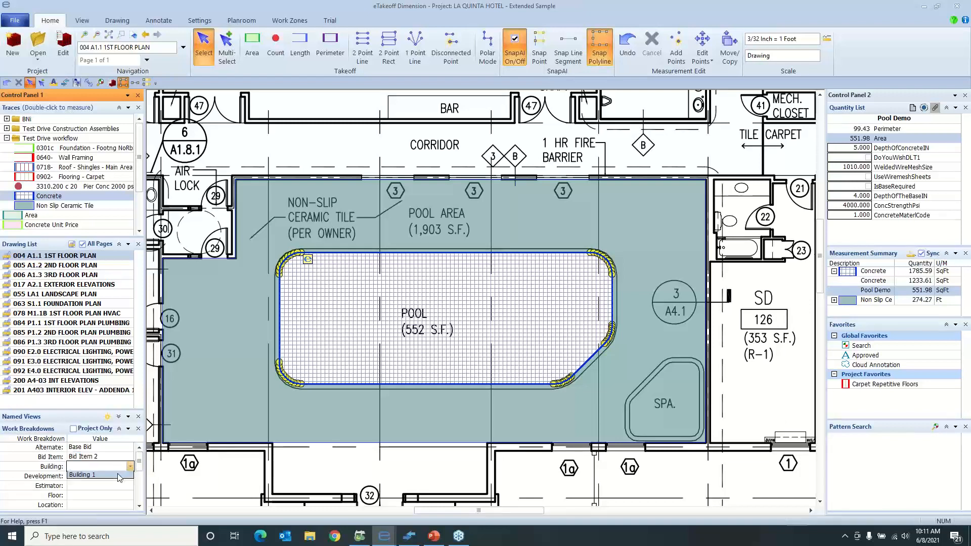
left_click(119, 477)
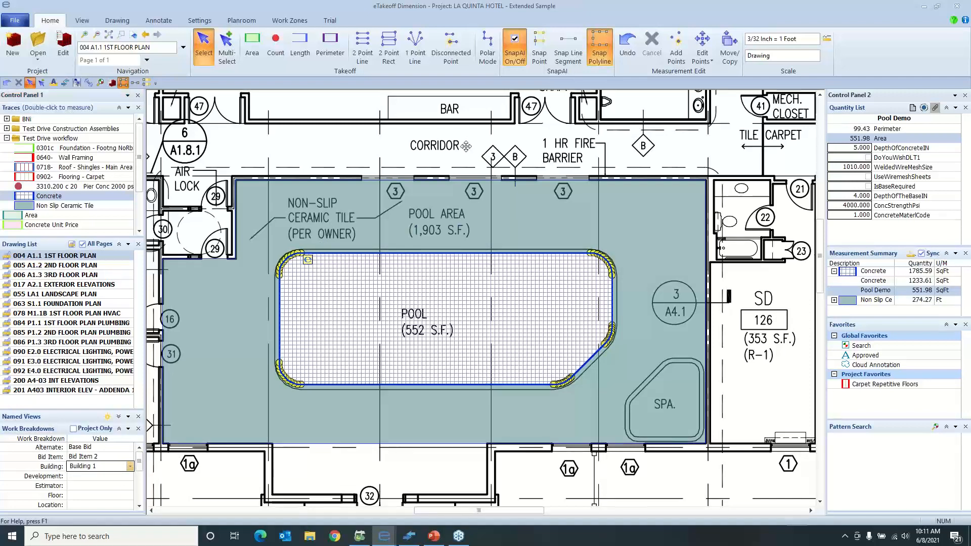
Measure the corridor wall below the bar with the 0640- Wall Framing trace, using Snap Line Segment
middle_click_drag(465, 146, 487, 243)
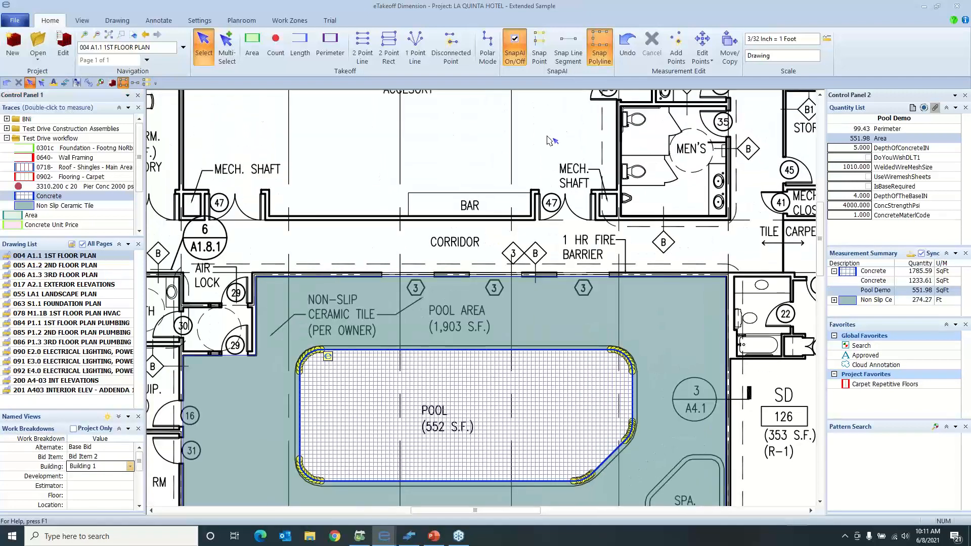
left_click(567, 55)
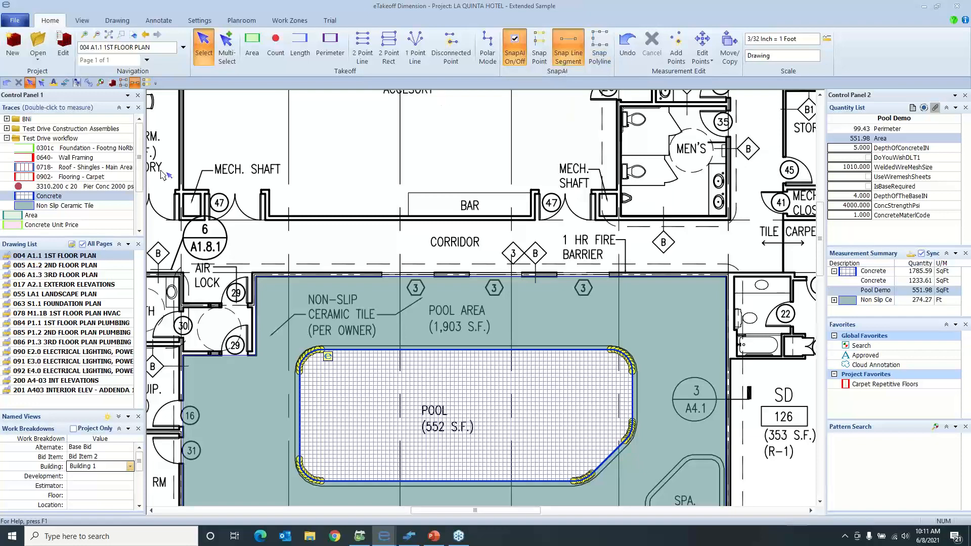
left_click(76, 159)
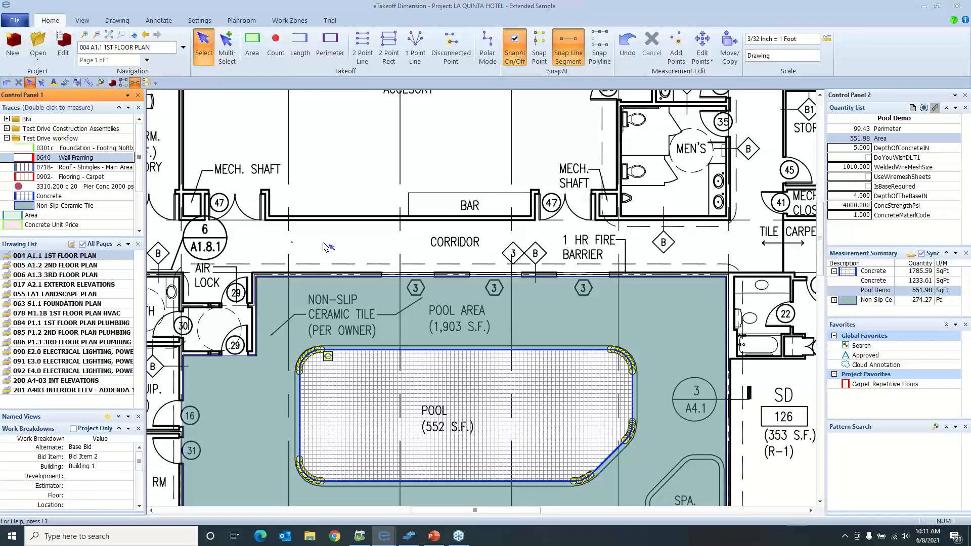
double_click(115, 159)
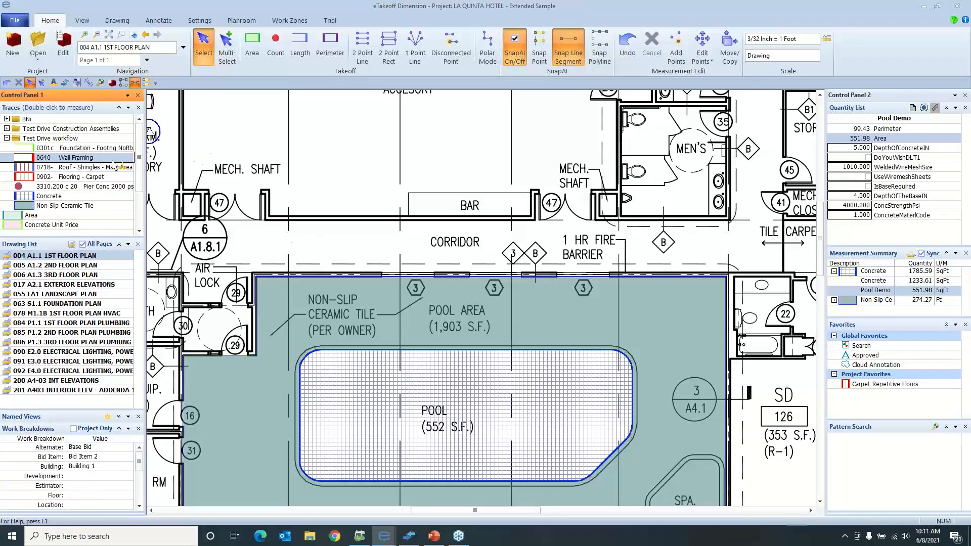
left_click(348, 215)
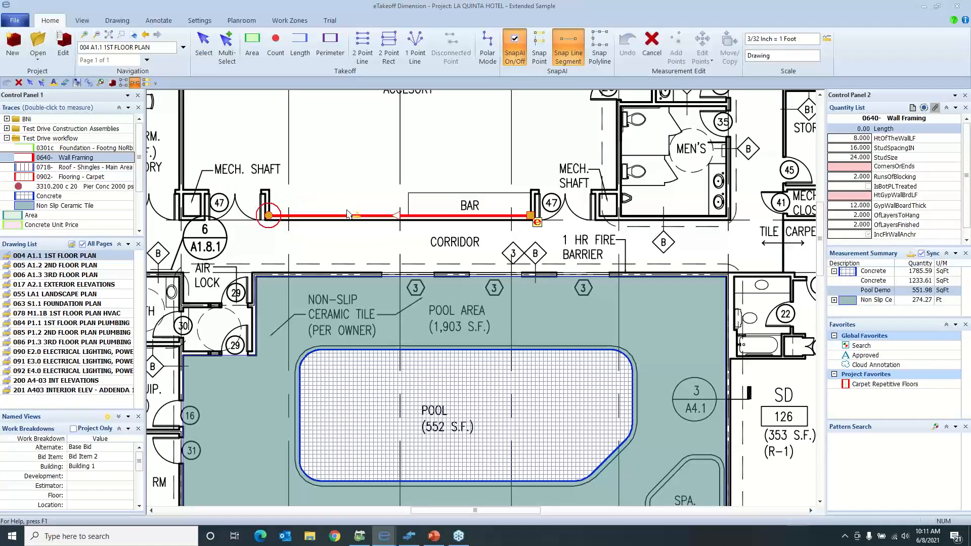
right_click(361, 215)
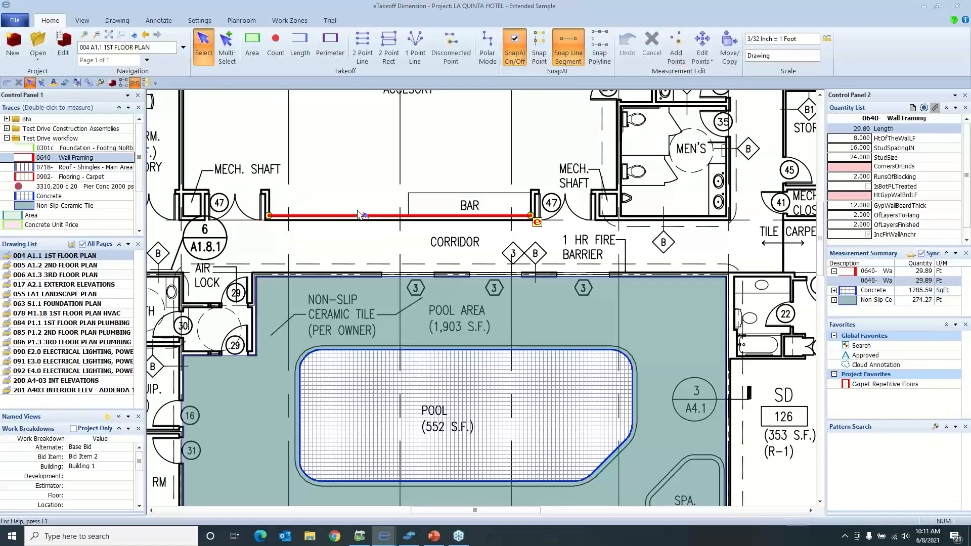
Edit the wall framing takeoff's extension, setting the corners or ends to 4 and the gypsum wall board height to 10 ft
left_click(575, 448)
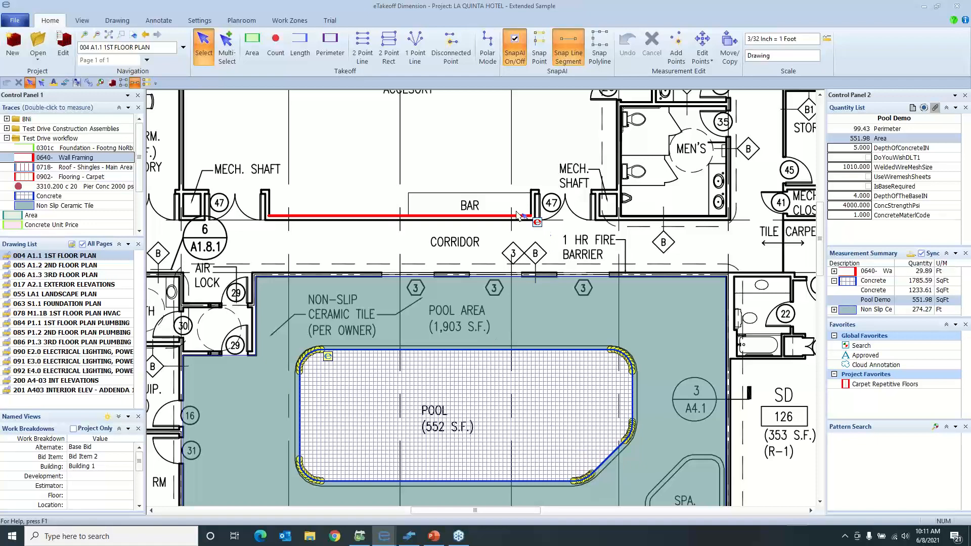
left_click(502, 217)
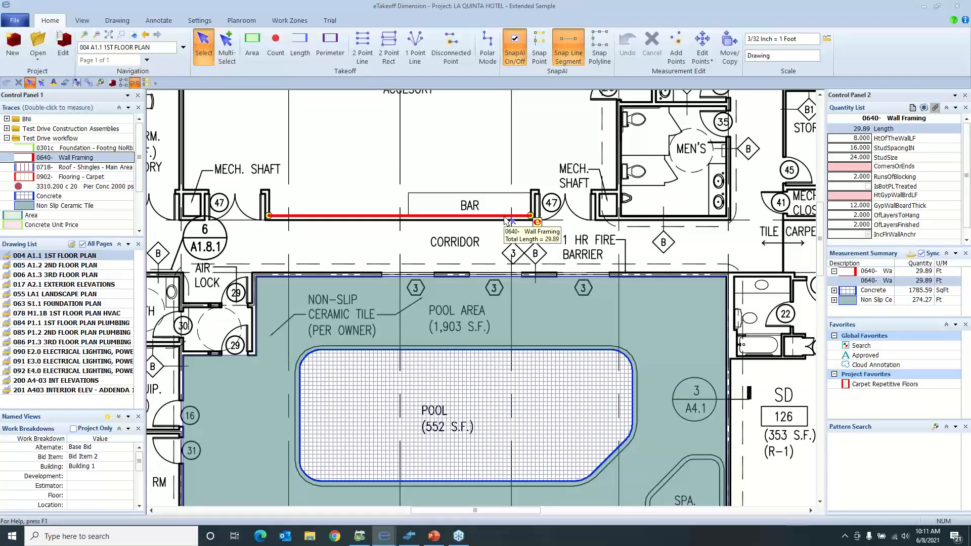
double_click(507, 218)
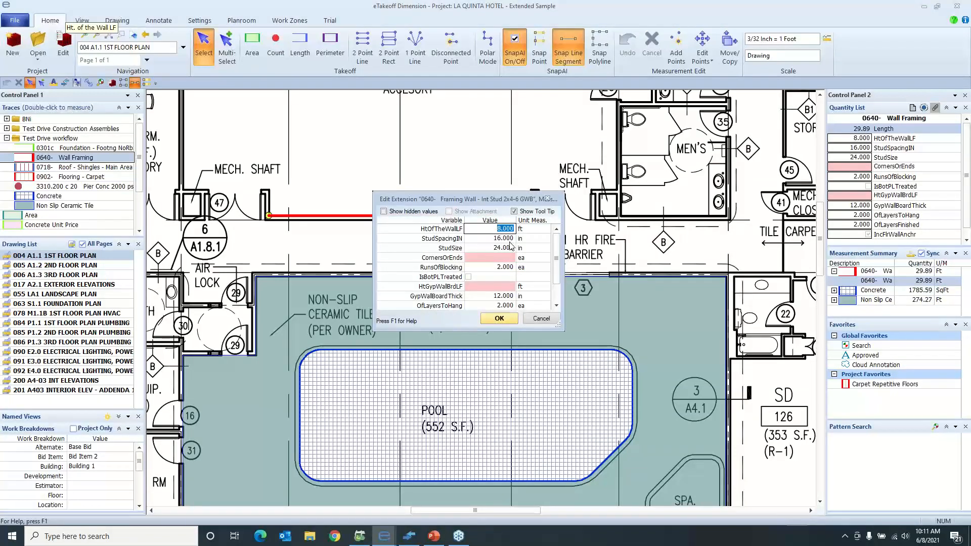
key("Tab")
key("Tab")
key("Tab")
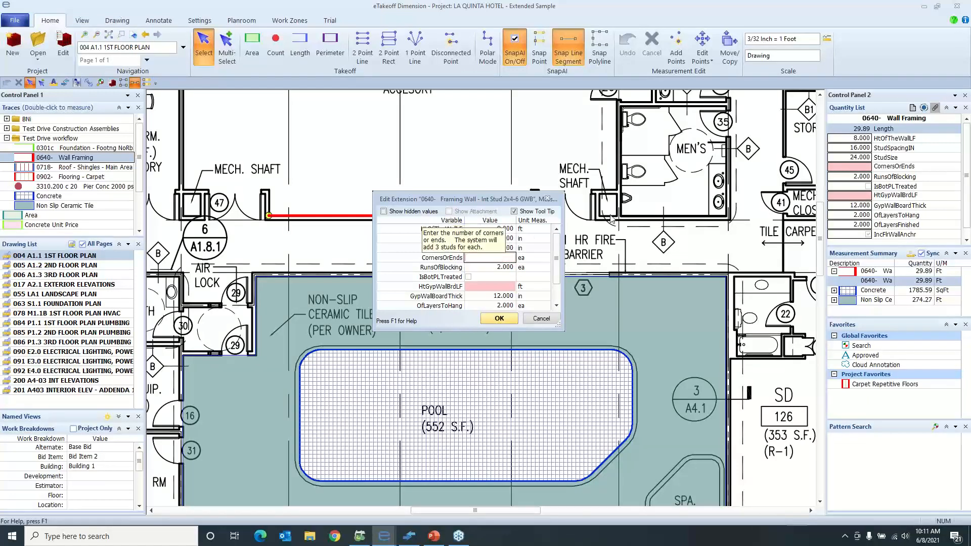
type("4")
key("Tab")
key("Tab")
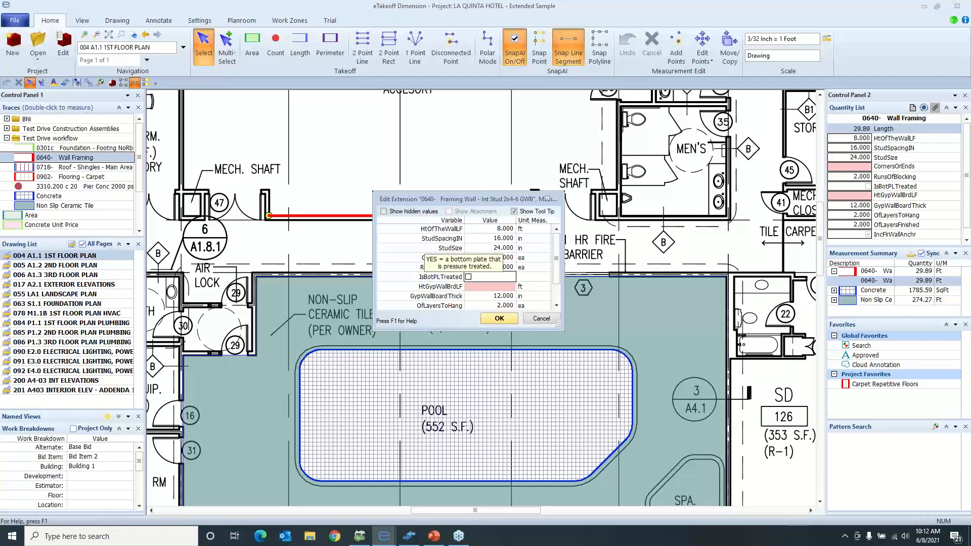
key("Tab")
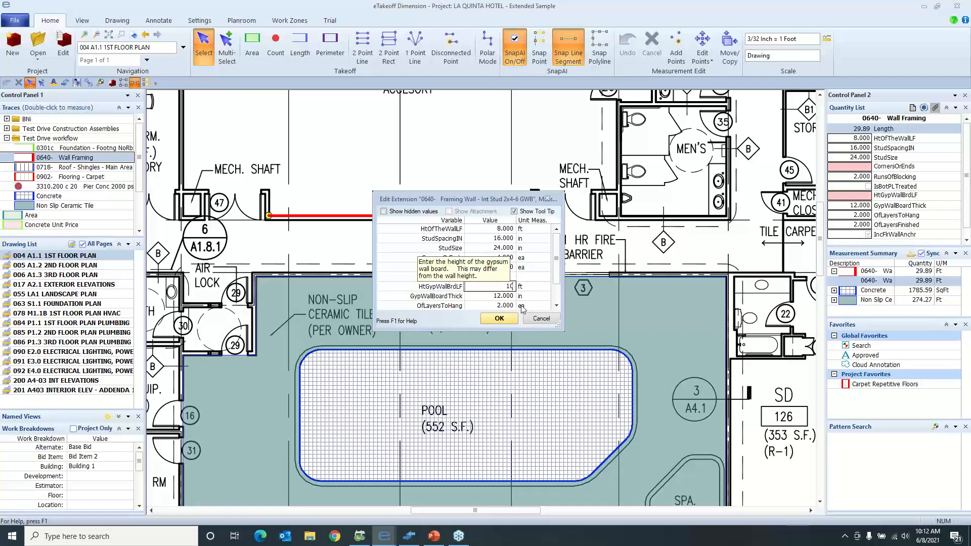
left_click(499, 318)
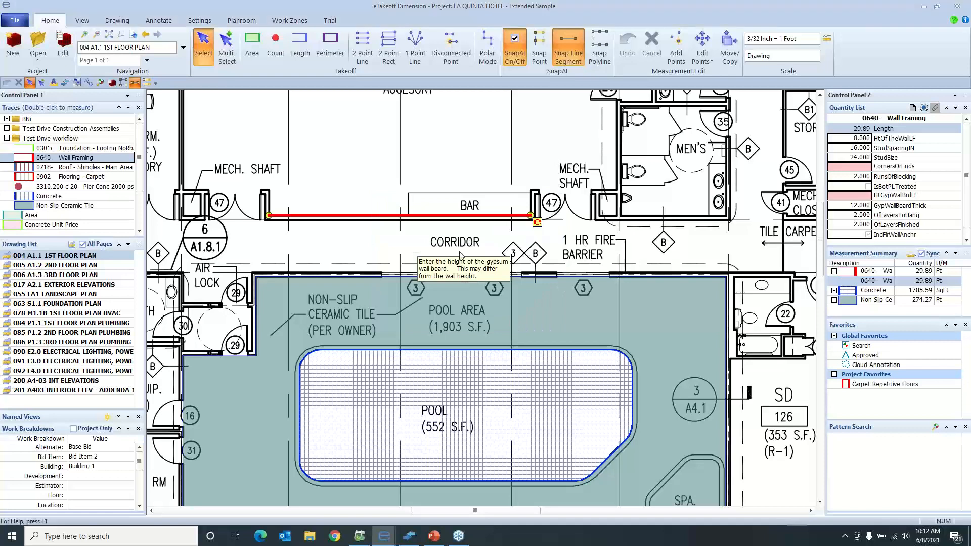
Change the description of the wall framing takeoff below the bar to "Wall Demo"
left_click(477, 216)
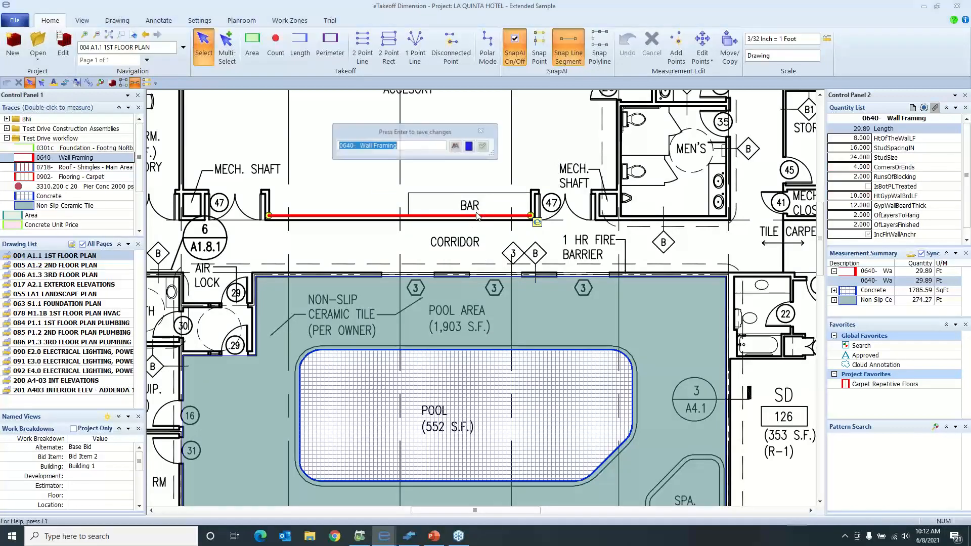
key("BackSpace")
type("Wall Demo")
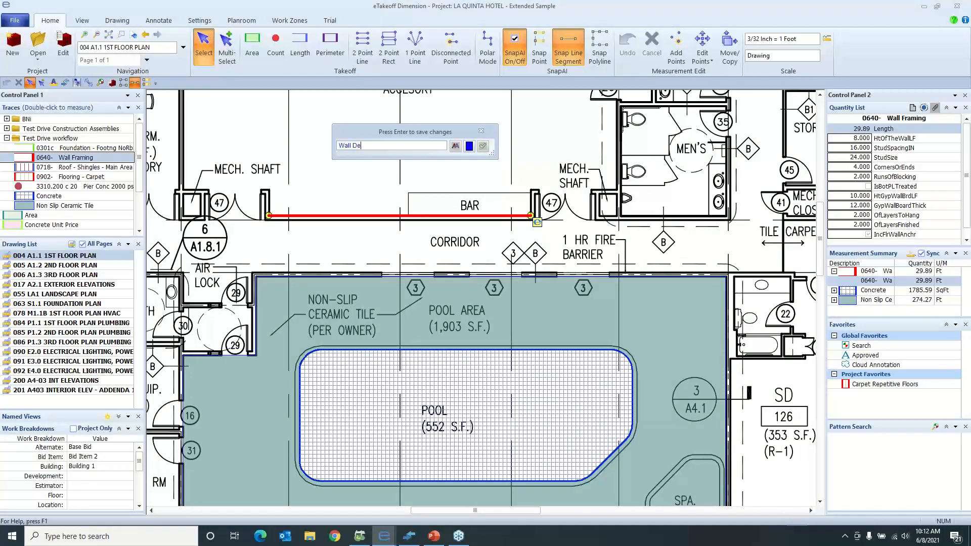
left_click(482, 147)
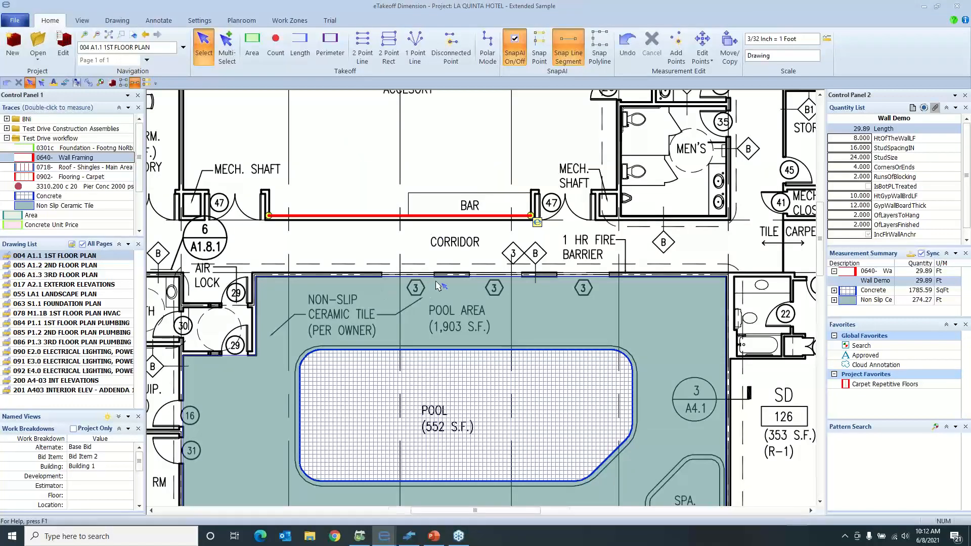
Open the drawing 063 S1.1 FOUNDATION PLAN
scroll(440, 285, "down", 1)
scroll(411, 304, "up", 1)
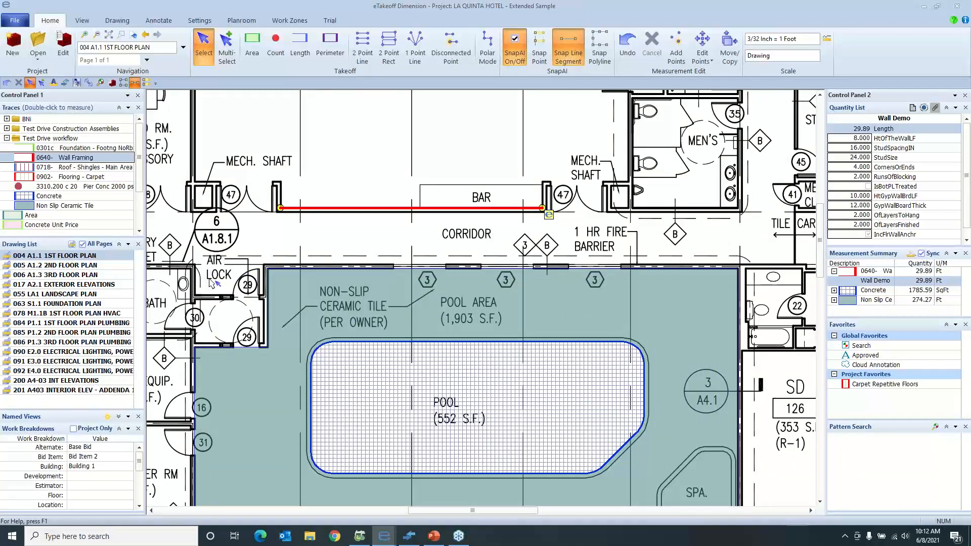
left_click(104, 304)
double_click(103, 304)
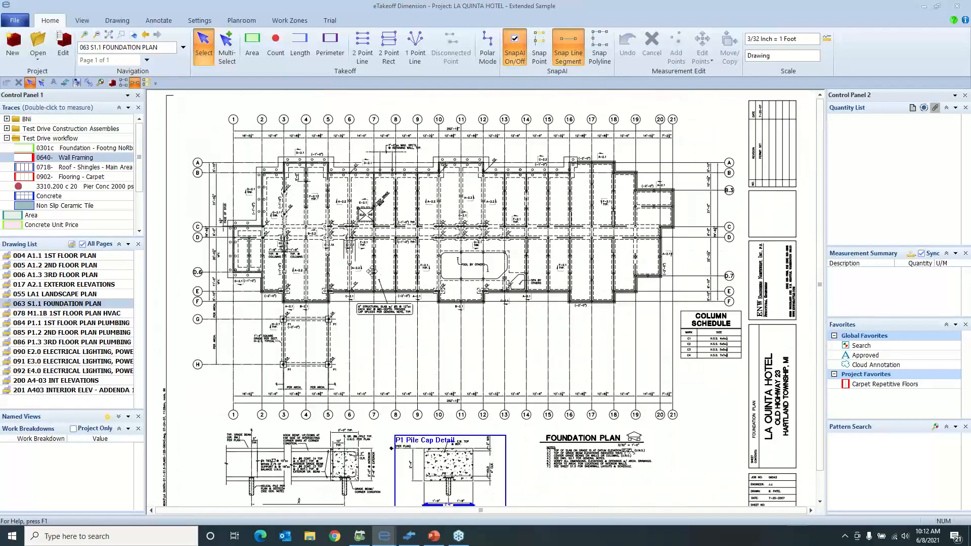
Measure the building's outer foundation outline with the 0301c Foundation footing trace, using Snap Polyline
left_click(609, 57)
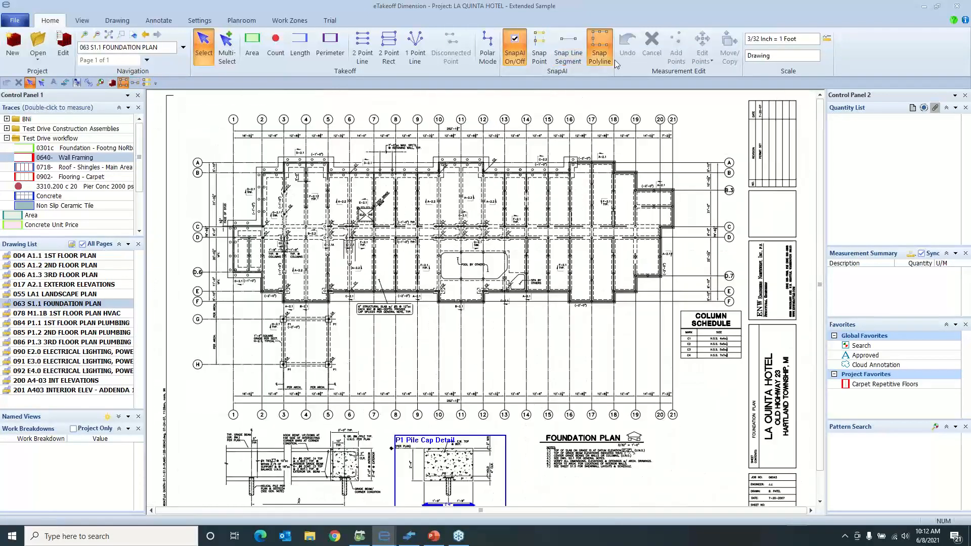
double_click(100, 149)
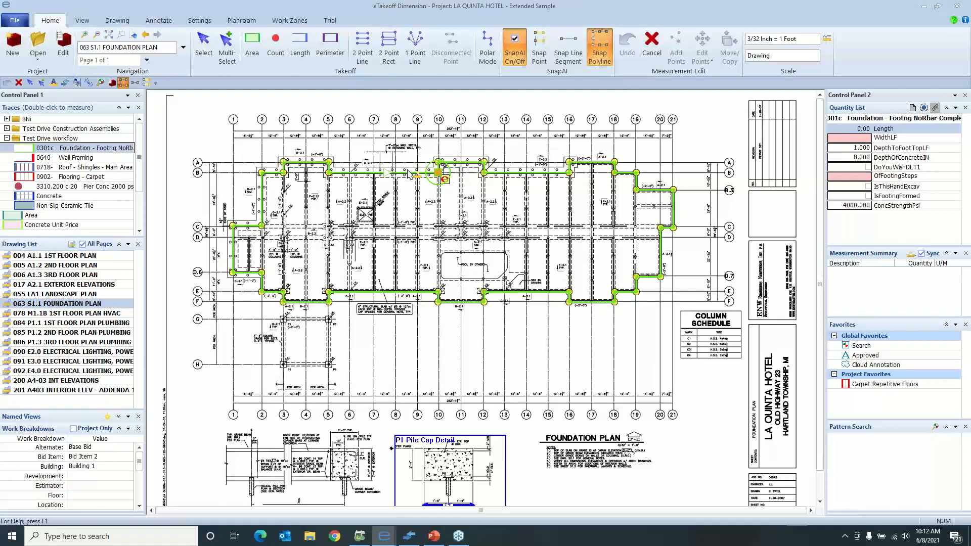
left_click(410, 174)
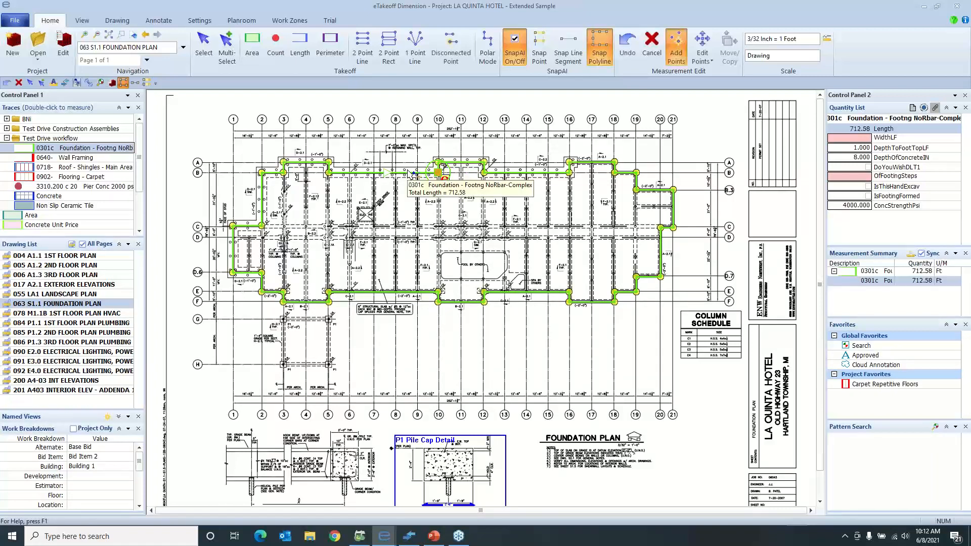
key("Escape")
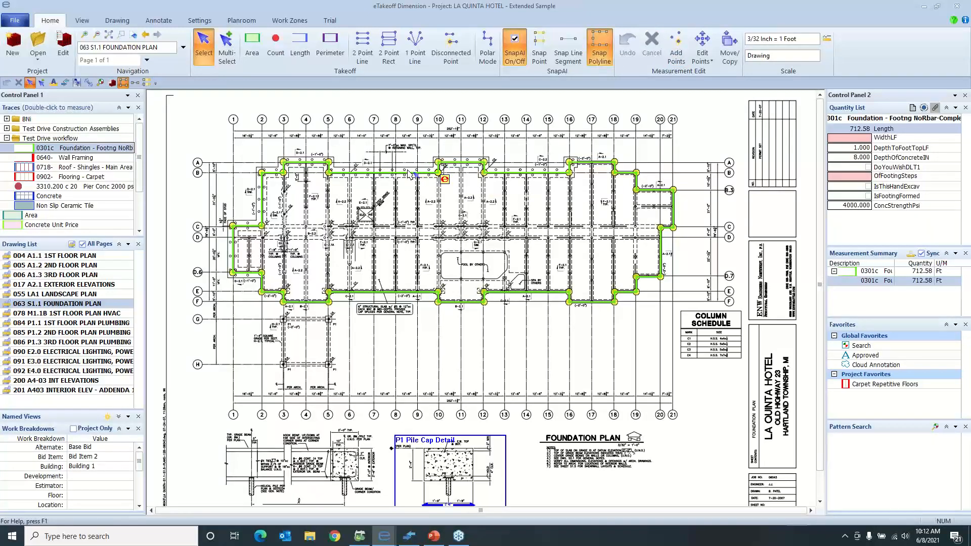
Change the description of the foundation footing takeoff to "Fpoundation Demo"
double_click(409, 173)
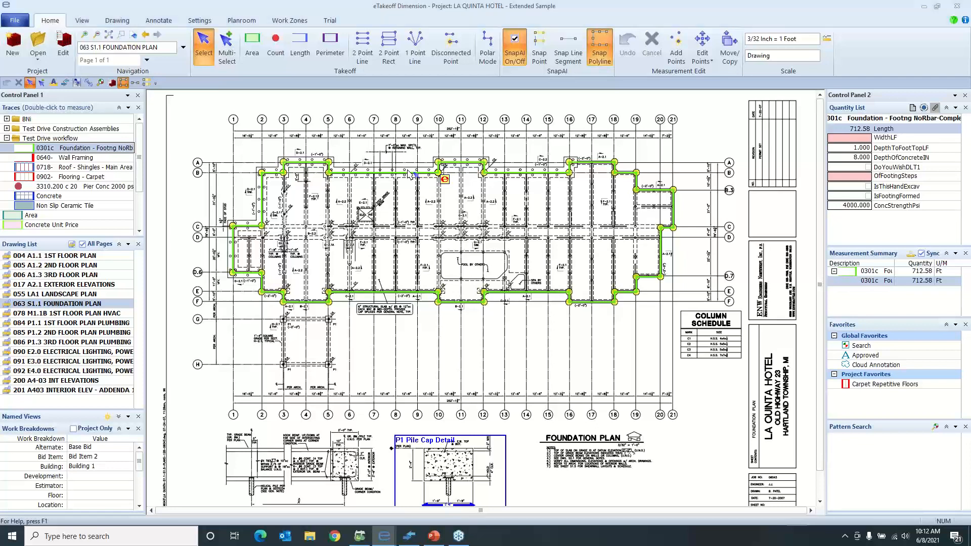
type("Fpounda")
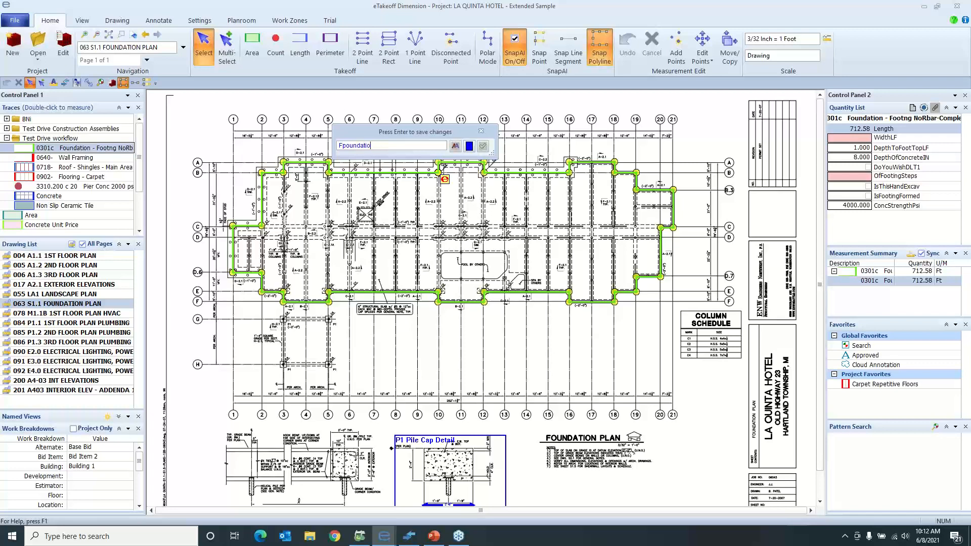
type("ti")
left_click(483, 147)
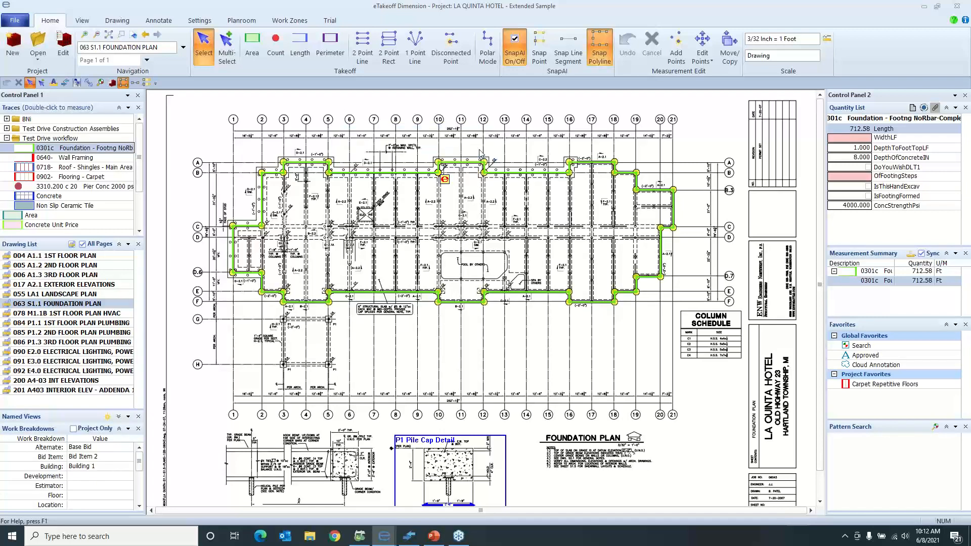
Set the foundation takeoff's extension values: WidthLF to 7 and OfFootingSteps to 10
left_click(865, 138)
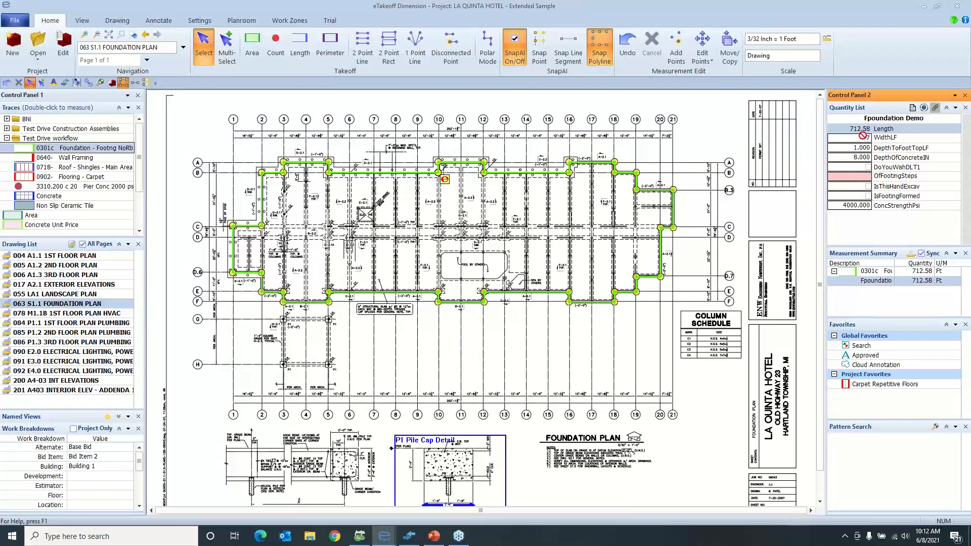
key("Tab")
key("Tab")
key("Tab")
key("Tab")
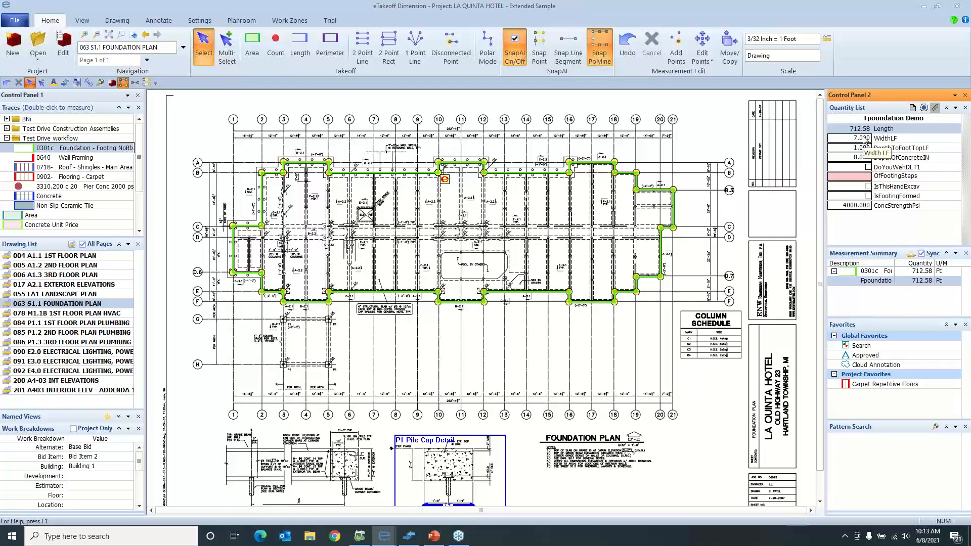
type("10")
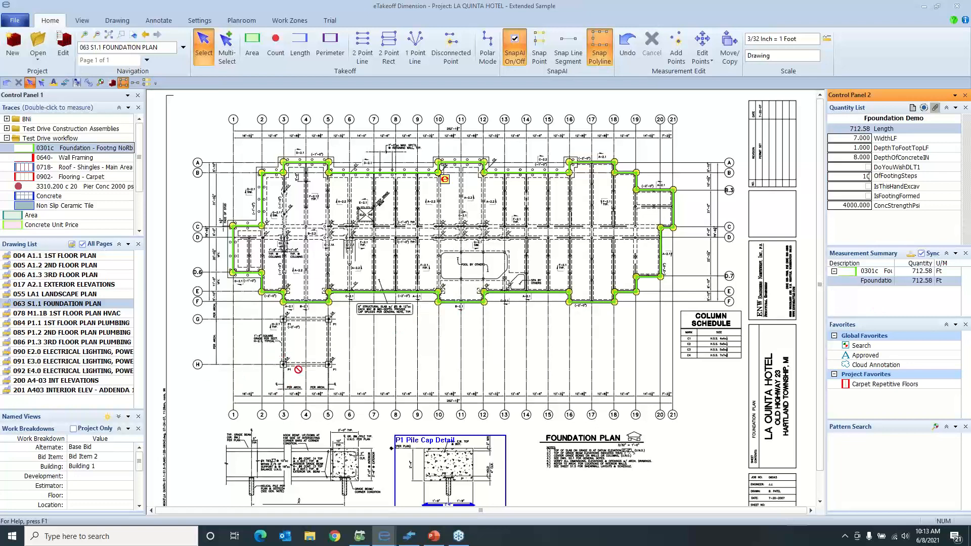
key("Return")
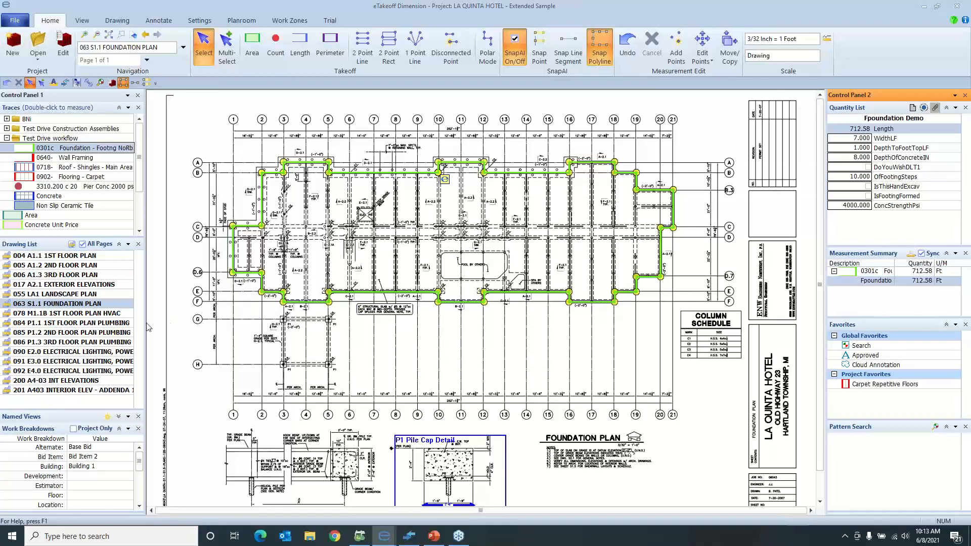
Open the drawing 084 P1.1 1ST FLOOR PLAN PLUMBING at the meeting room's corridor side
double_click(128, 324)
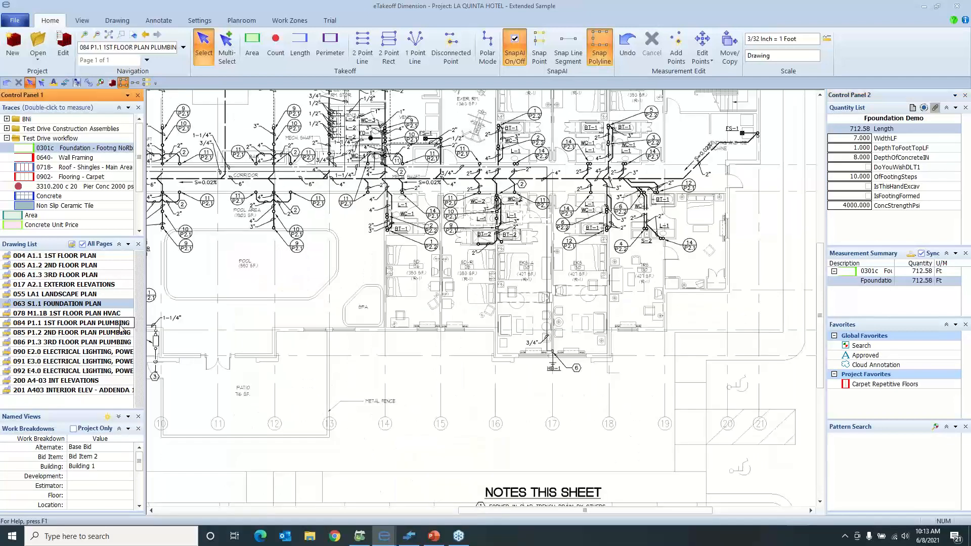
scroll(276, 306, "down", 2)
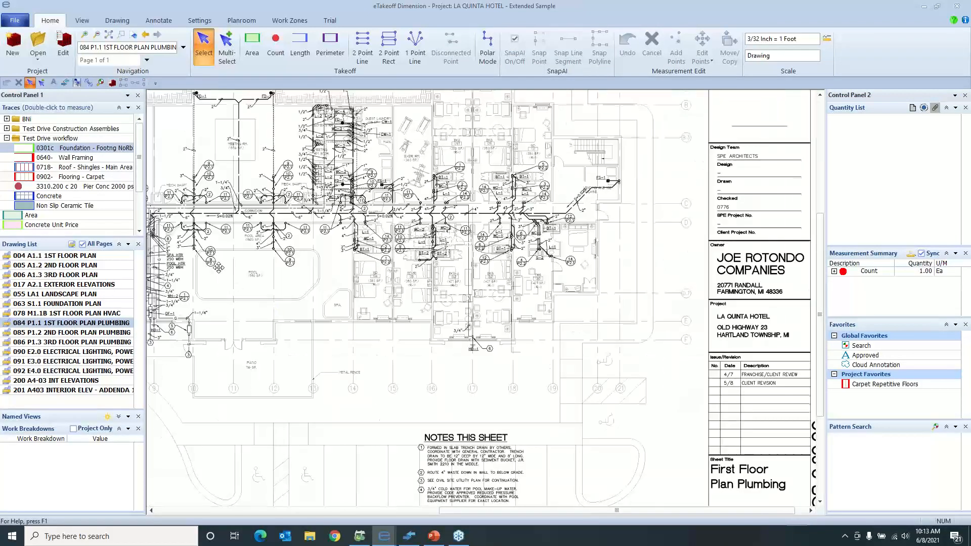
mouse_move(221, 267)
middle_mouse_down()
mouse_move(237, 288)
mouse_move(331, 316)
middle_mouse_up()
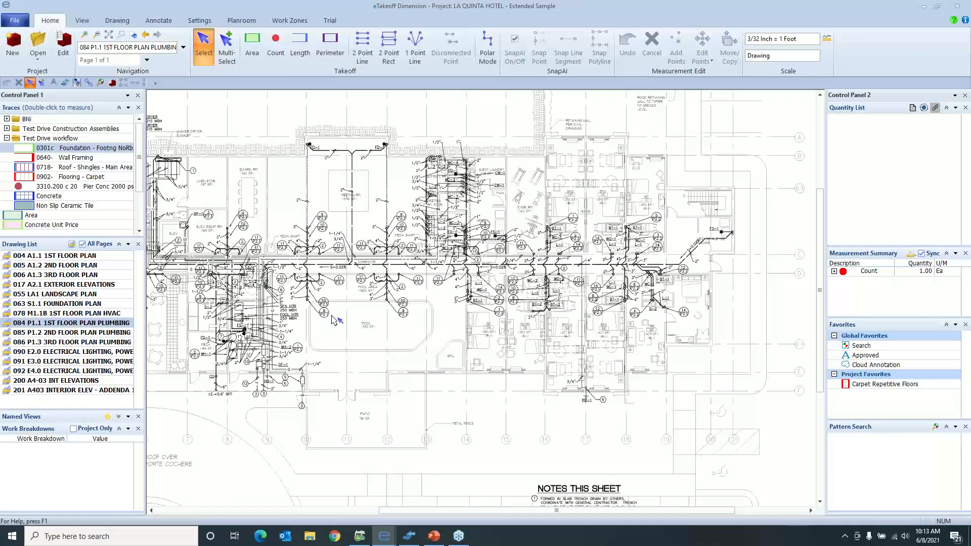
middle_click_drag(414, 257, 471, 310)
scroll(397, 285, "up", 2)
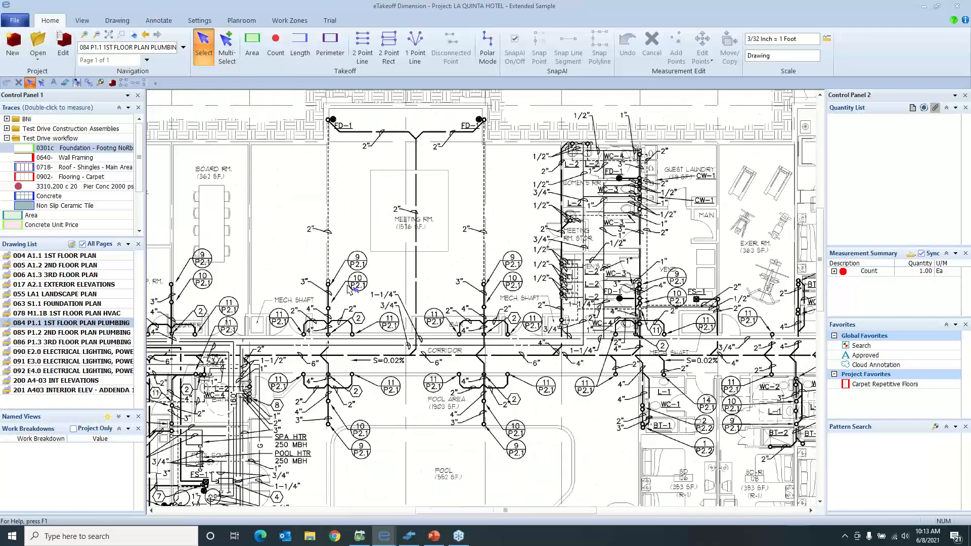
scroll(345, 289, "up", 2)
middle_click_drag(344, 289, 353, 301)
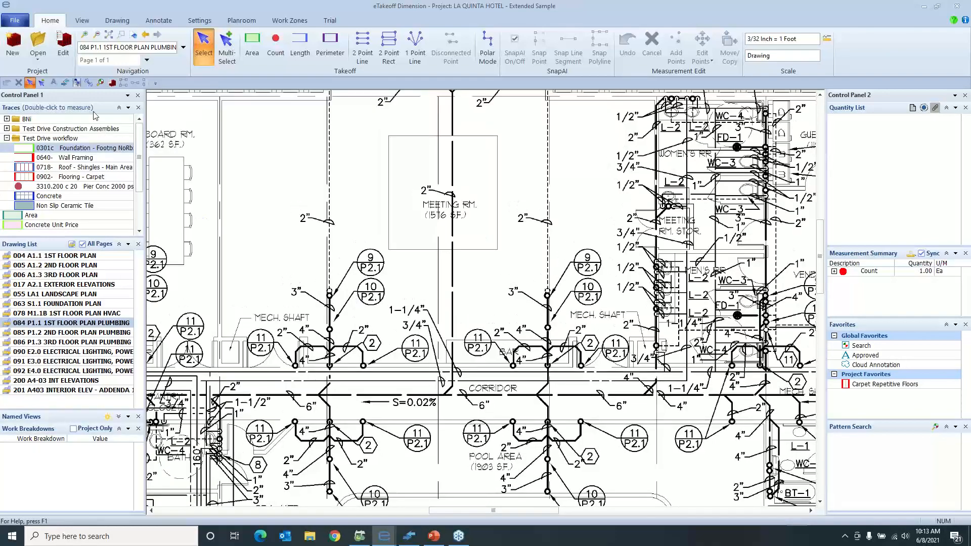
Capture the riser circle beside the 3" pipe label as a search pattern and trim it tightly around the symbol
left_click(100, 83)
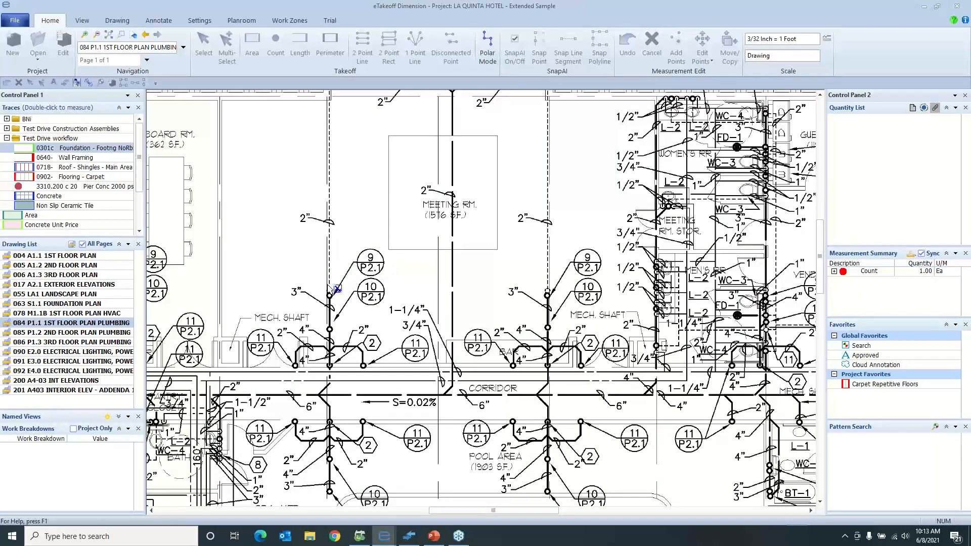
scroll(327, 285, "up", 1)
left_click_drag(321, 293, 340, 307)
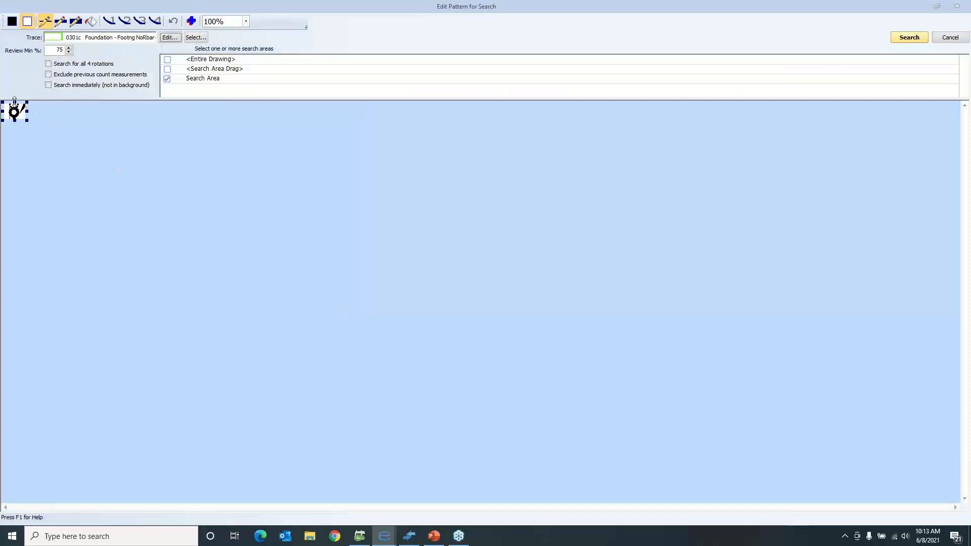
mouse_move(15, 102)
left_mouse_down()
mouse_move(4, 109)
mouse_move(19, 111)
left_mouse_up()
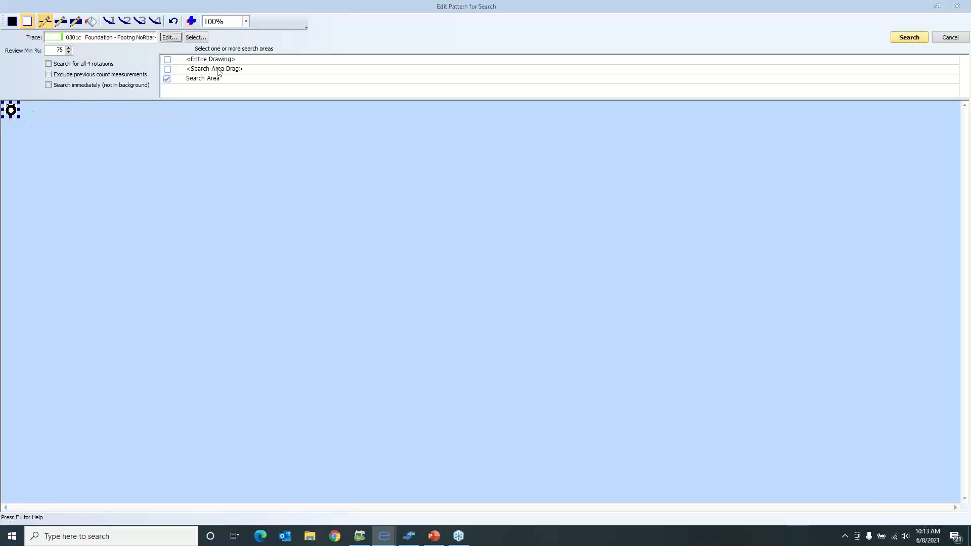
Assign the Riser trace to the pattern and run the search within the saved Search Area
left_click(196, 37)
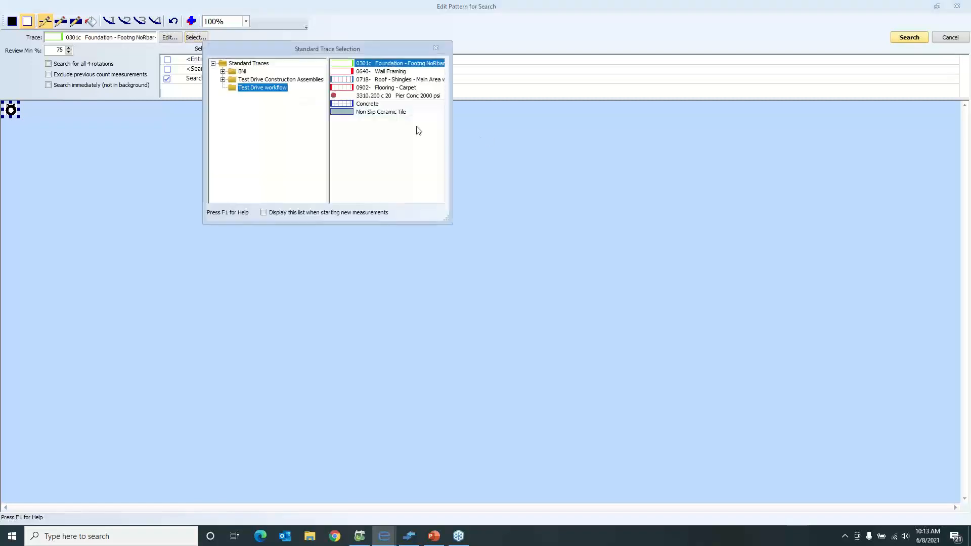
left_click(263, 66)
double_click(361, 104)
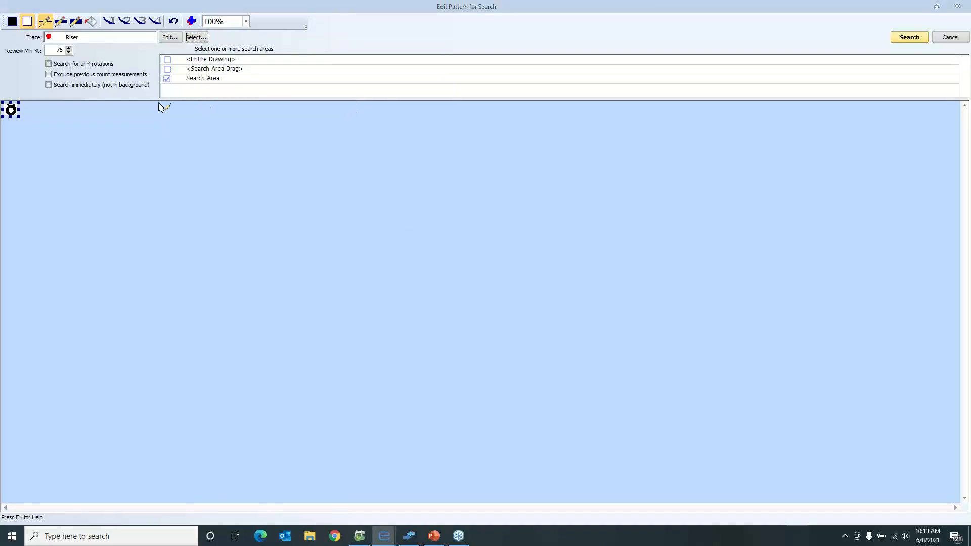
left_click(909, 38)
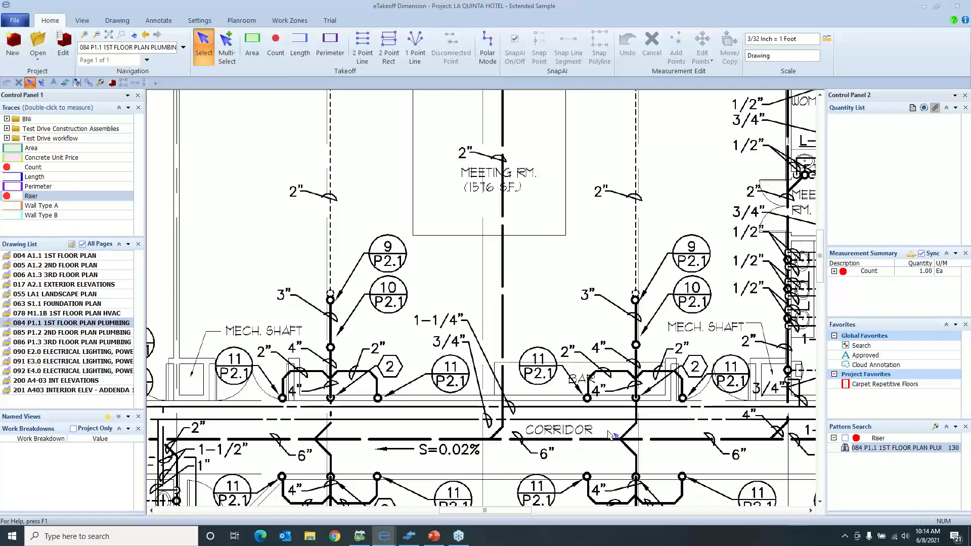
Open the Riser search results in a maximized review window, enlarge the match thumbnails and deselect five matches in the last row
scroll(630, 464, "down", 2)
double_click(900, 448)
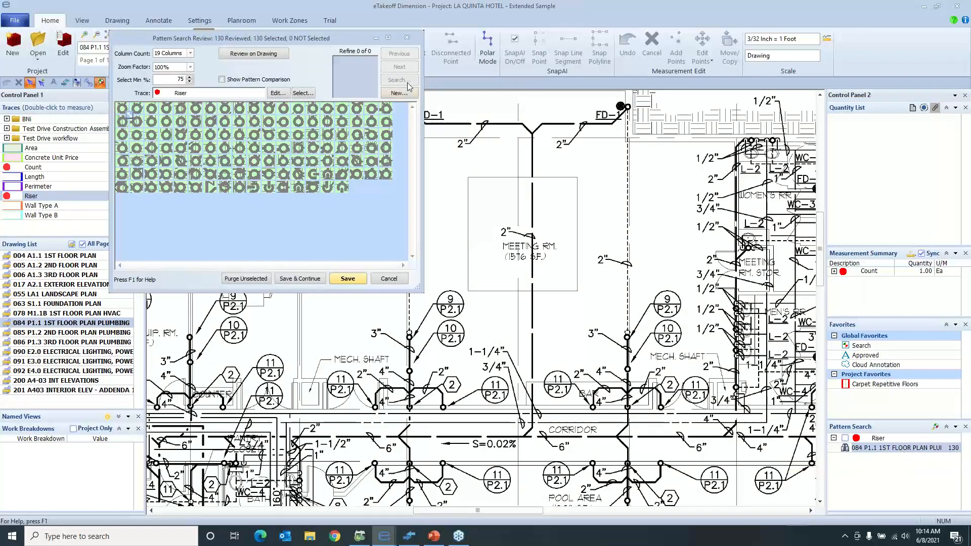
left_click(389, 38)
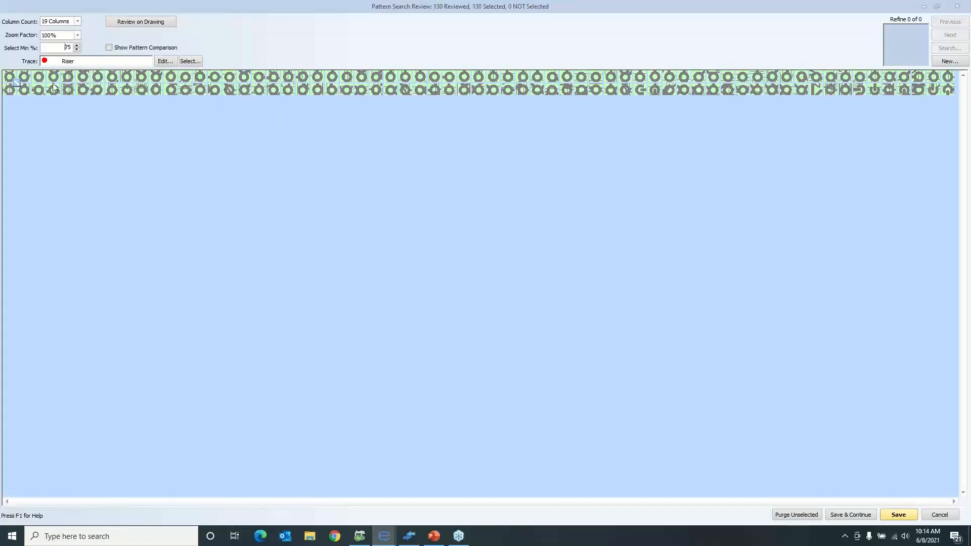
left_click_drag(41, 107, 44, 110)
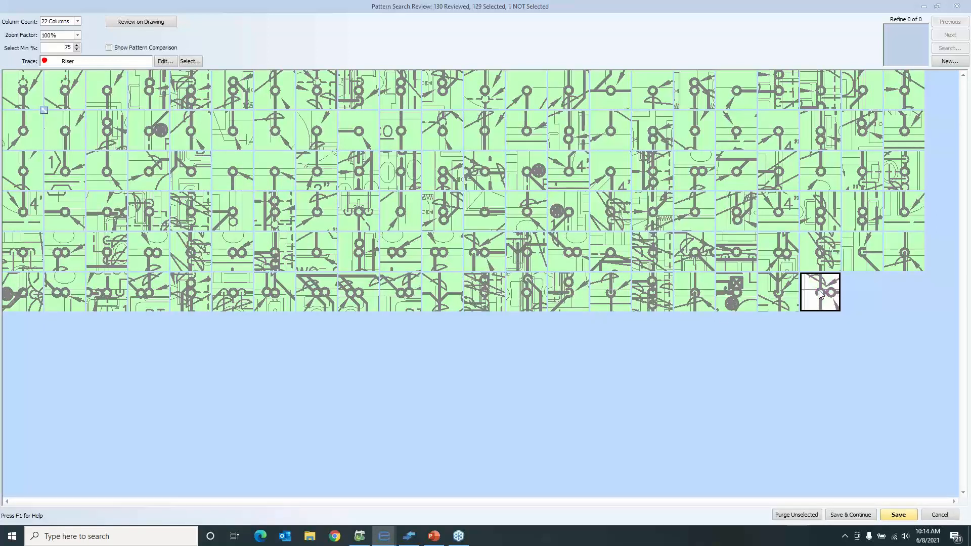
left_click(720, 310)
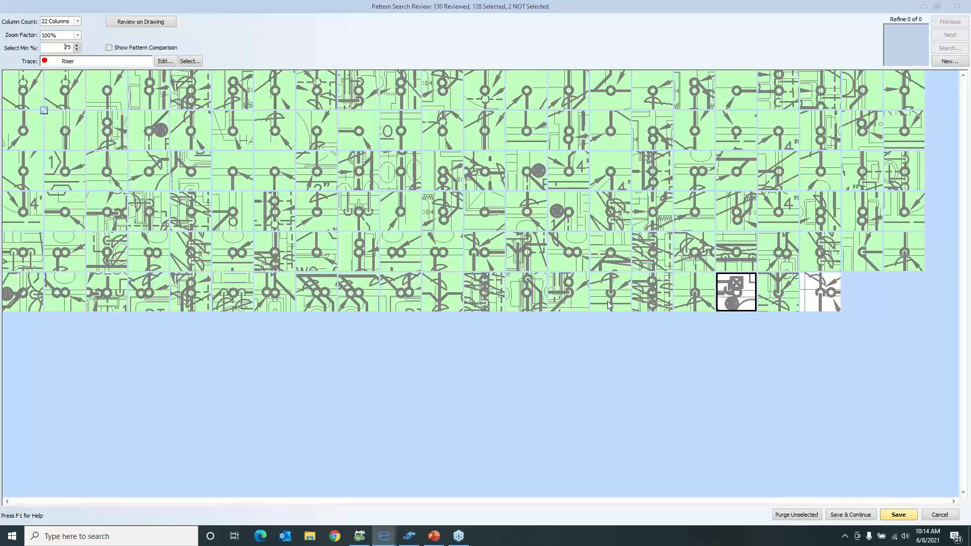
left_click(646, 292)
left_click(467, 298)
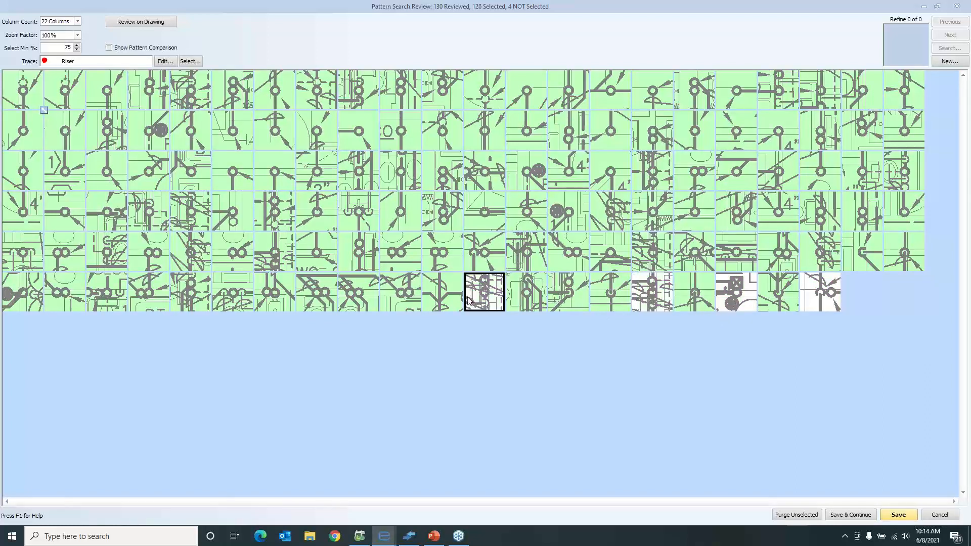
left_click(361, 297)
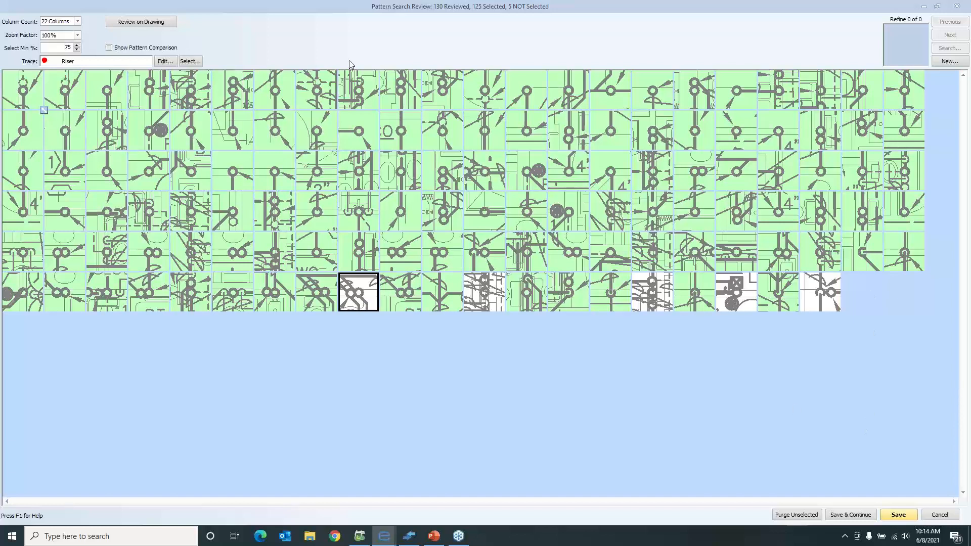
Review the selected and rejected riser matches directly on the plumbing drawing, including those near the mechanical shafts, and return to the match thumbnails
left_click(170, 22)
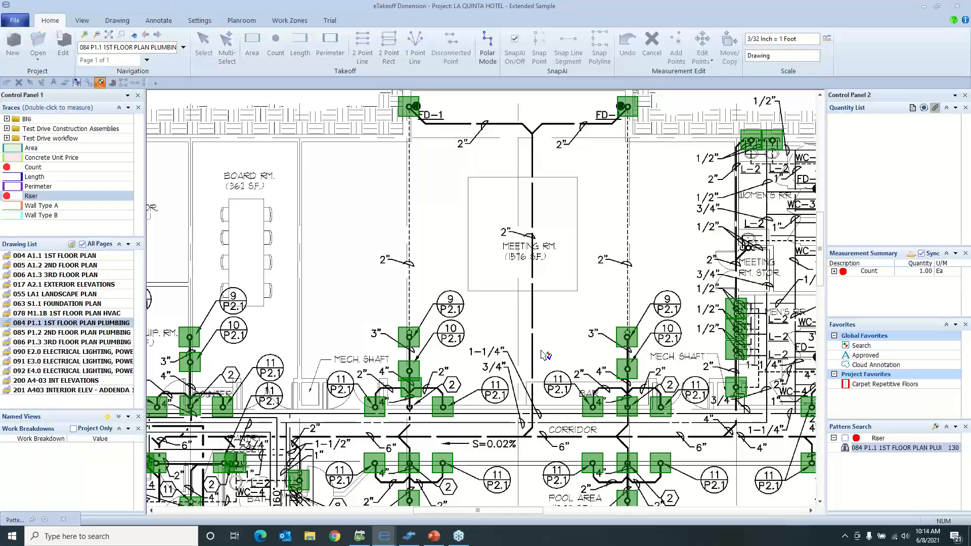
scroll(541, 355, "down", 1)
scroll(560, 356, "down", 1)
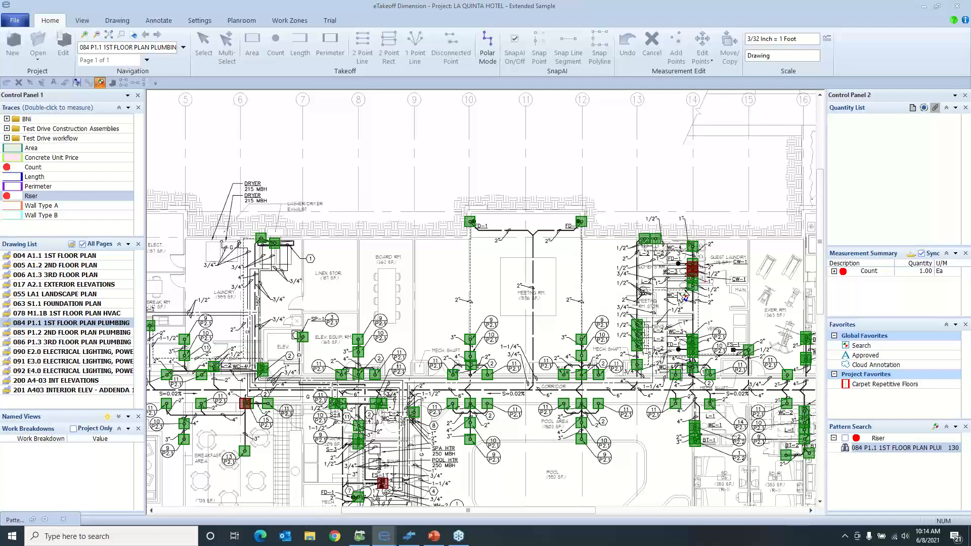
left_click(474, 340)
left_click(363, 343, "ctrl")
left_click(359, 340)
left_click(470, 340)
left_click(45, 519)
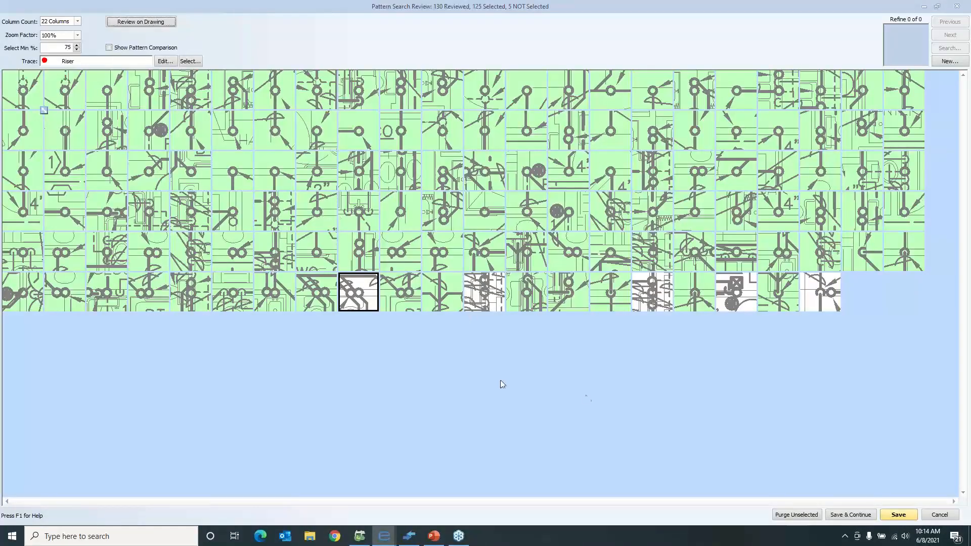
Save the selected riser matches as takeoffs and discard the remaining search results without keeping them for review
left_click(860, 516)
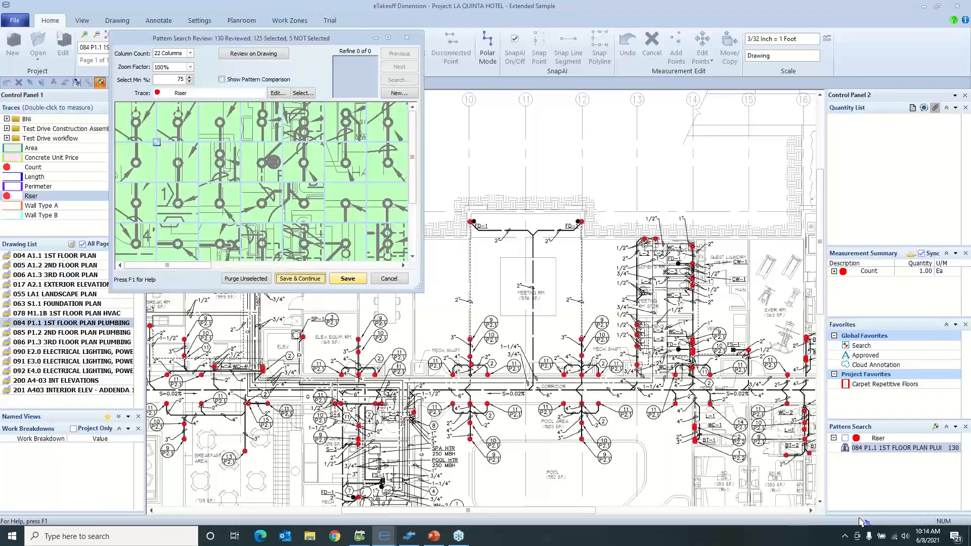
left_click(407, 38)
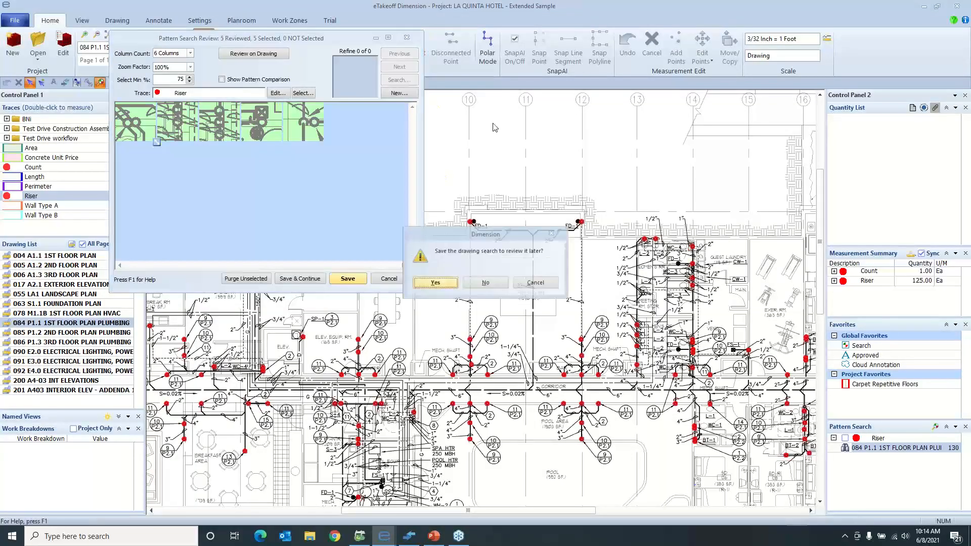
left_click(467, 283)
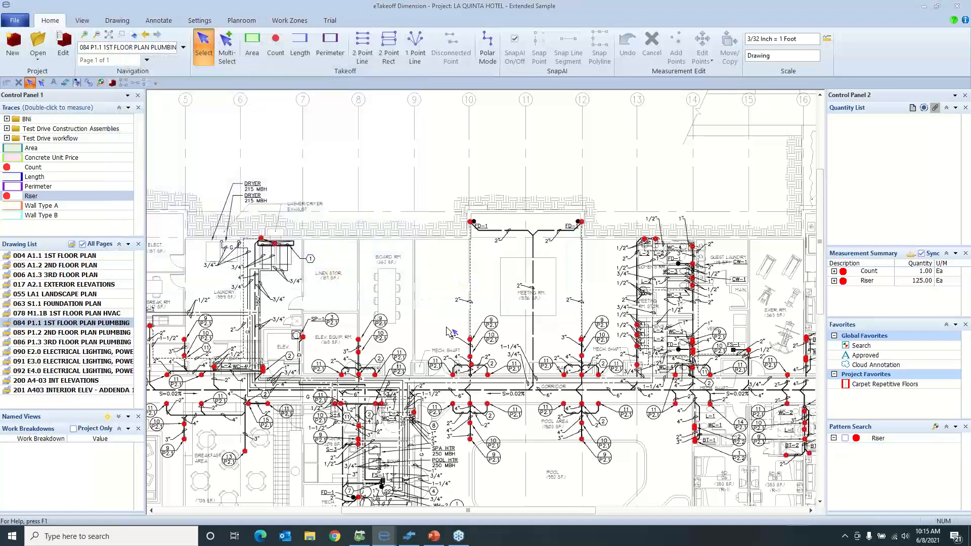
Search for the Riser pattern within the saved Search Area of drawings 085 P1.2 and 086 P1.3, the 2nd and 3rd floor plumbing plans
scroll(450, 331, "down", 1)
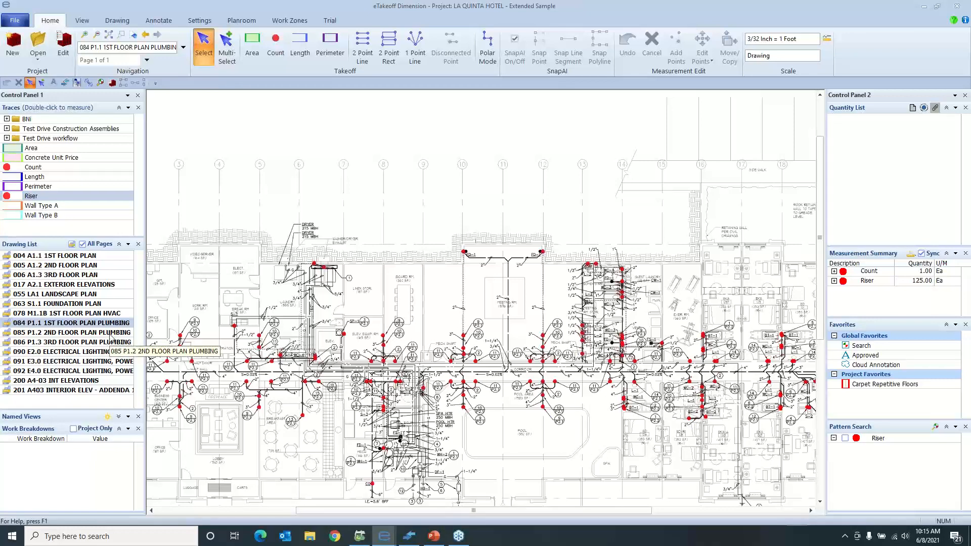
left_click(845, 438)
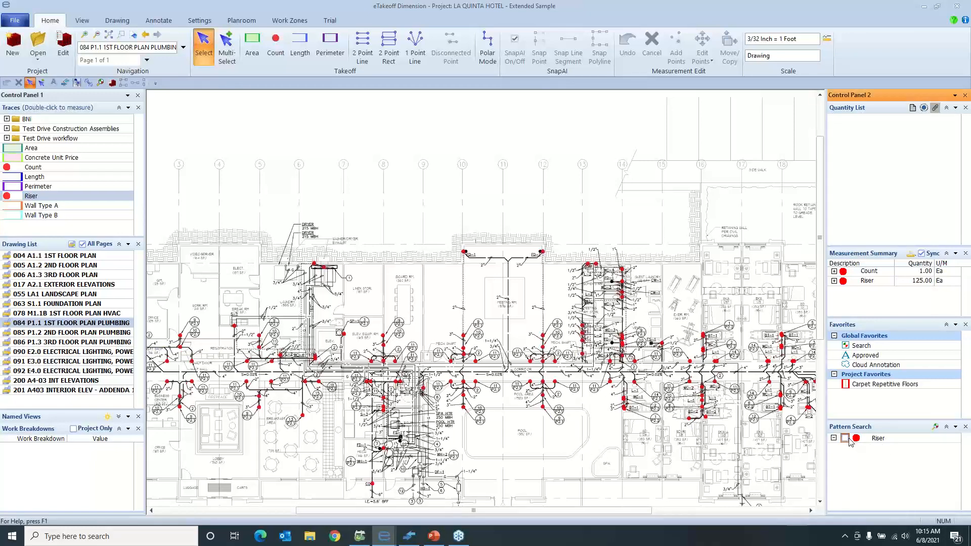
left_click(936, 427)
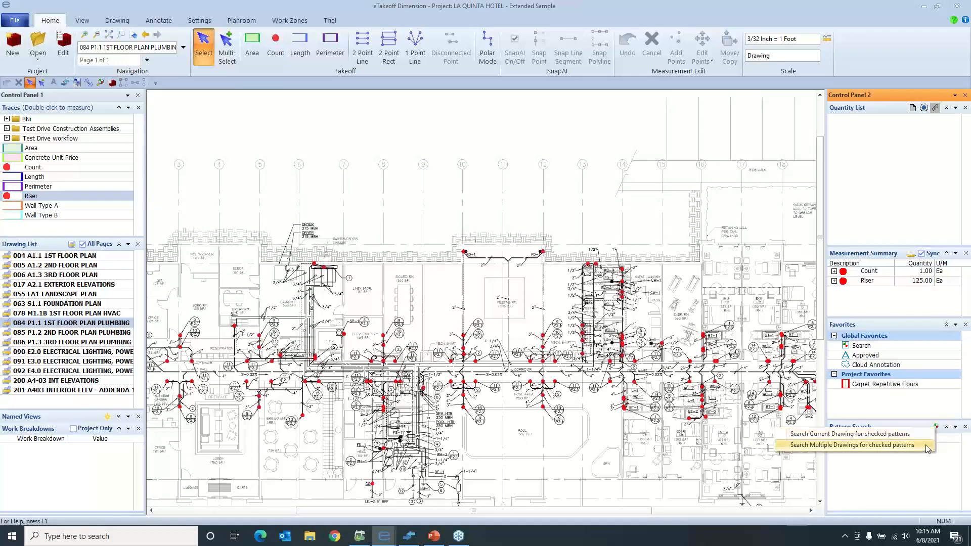
left_click(927, 448)
scroll(469, 346, "down", 2)
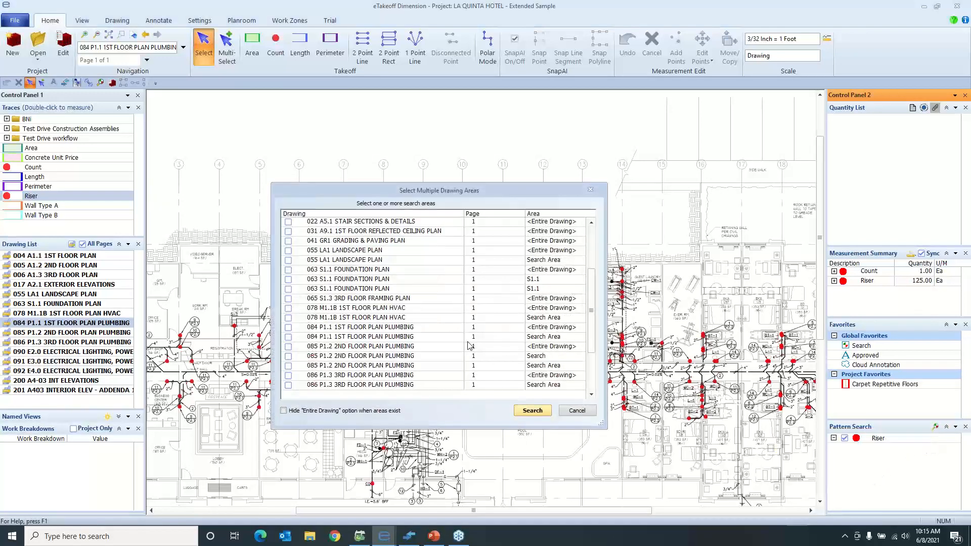
scroll(470, 346, "down", 1)
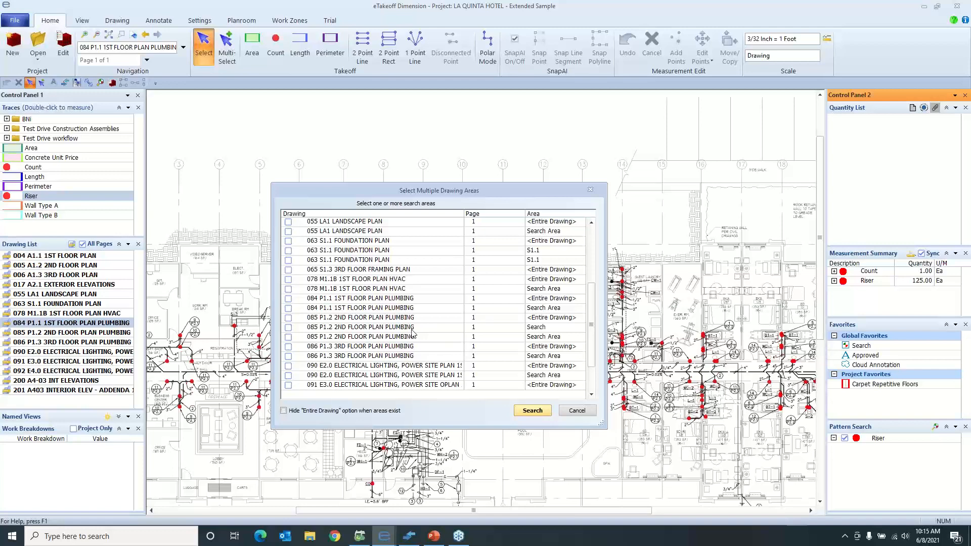
left_click(287, 337)
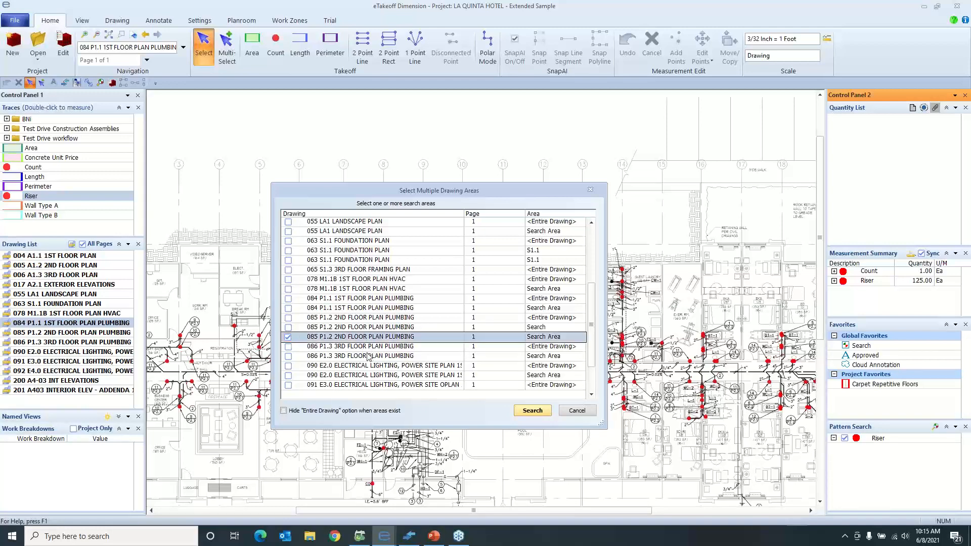
left_click(288, 356)
left_click(530, 411)
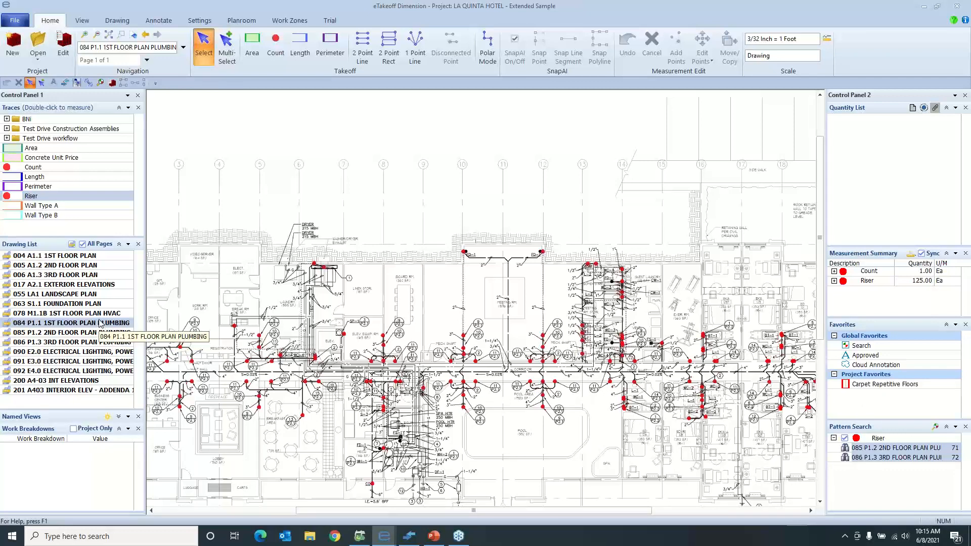
Open drawing 005 A1.2 2ND FLOOR PLAN and place the Approved and Cloud Annotation favorites in the blank area below the plan
left_click(90, 266)
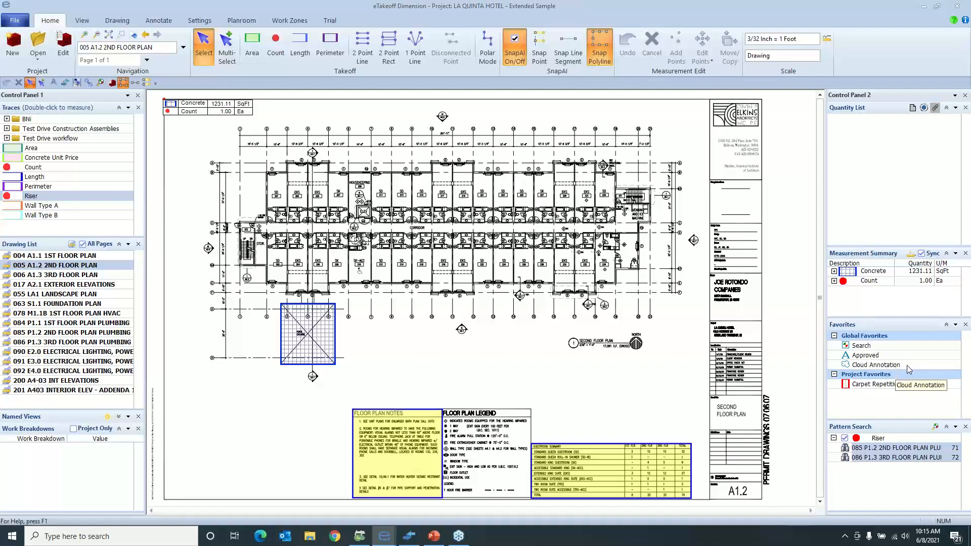
mouse_move(916, 355)
left_mouse_down()
mouse_move(761, 383)
mouse_move(482, 369)
left_mouse_up()
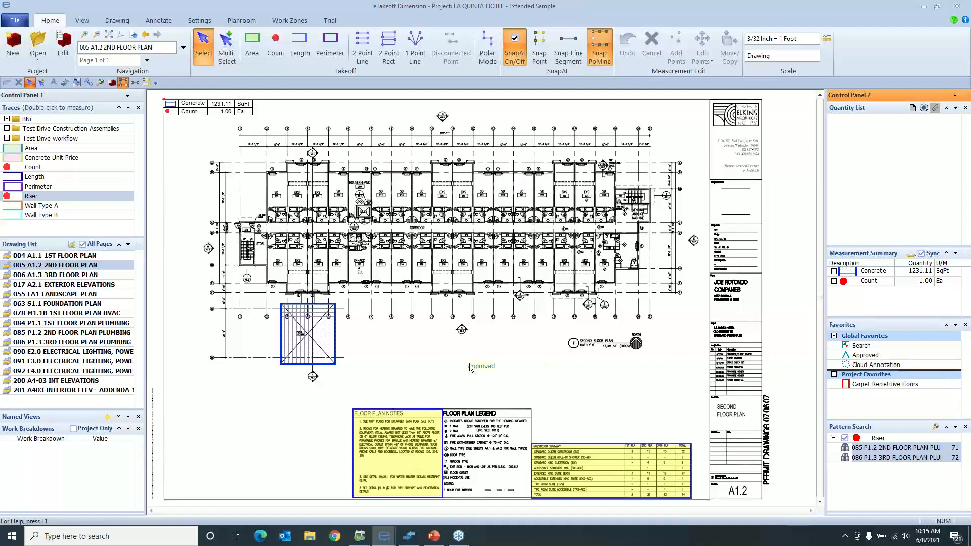
left_click_drag(926, 364, 650, 374)
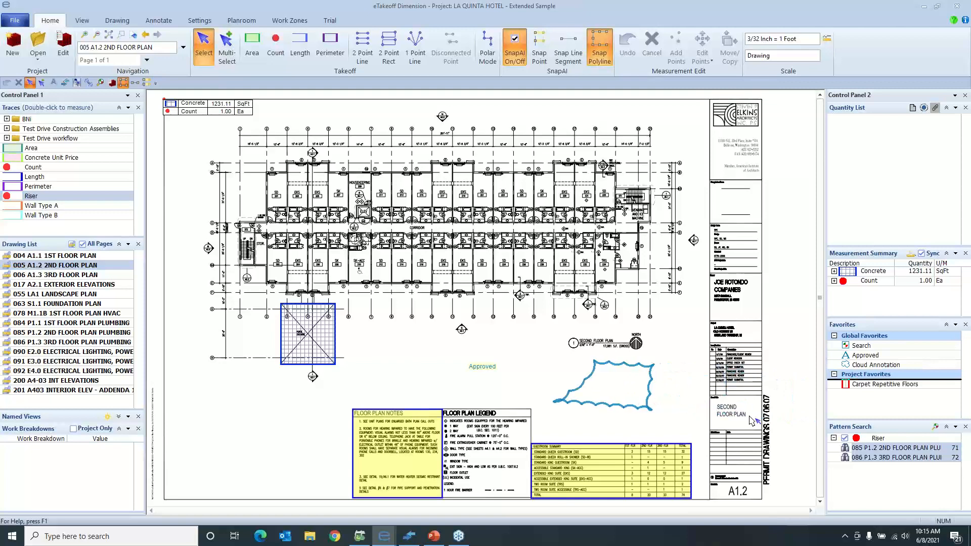
Place the Carpet Repetitive Floors favorite over the second-floor guest rooms and change its description to "2nd Floor Carpeting"
left_click(877, 385)
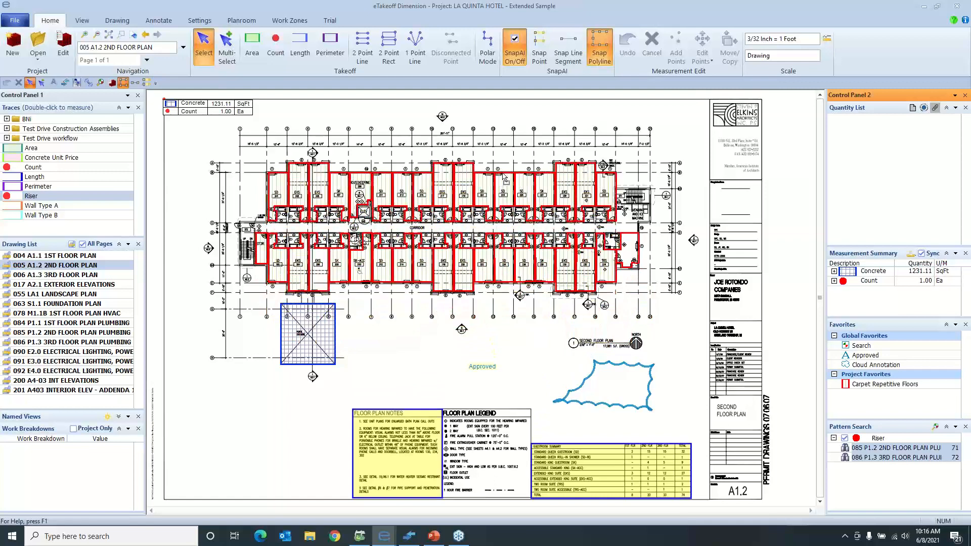
left_click(504, 176)
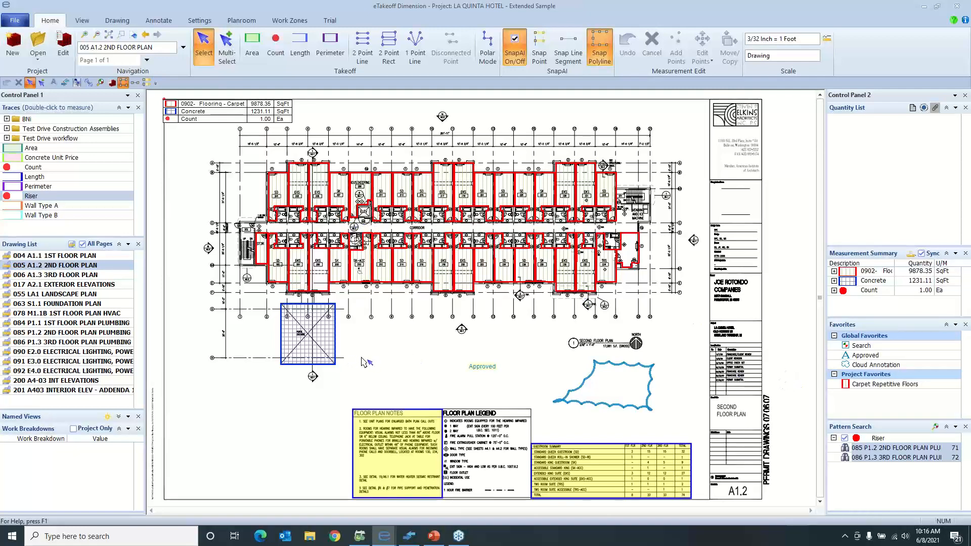
left_click(377, 278)
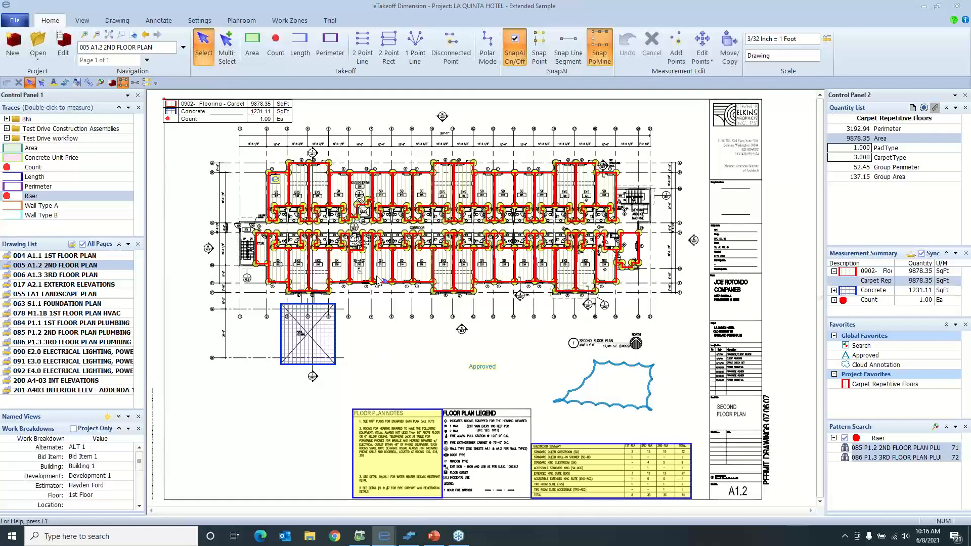
key("F2")
key("BackSpace")
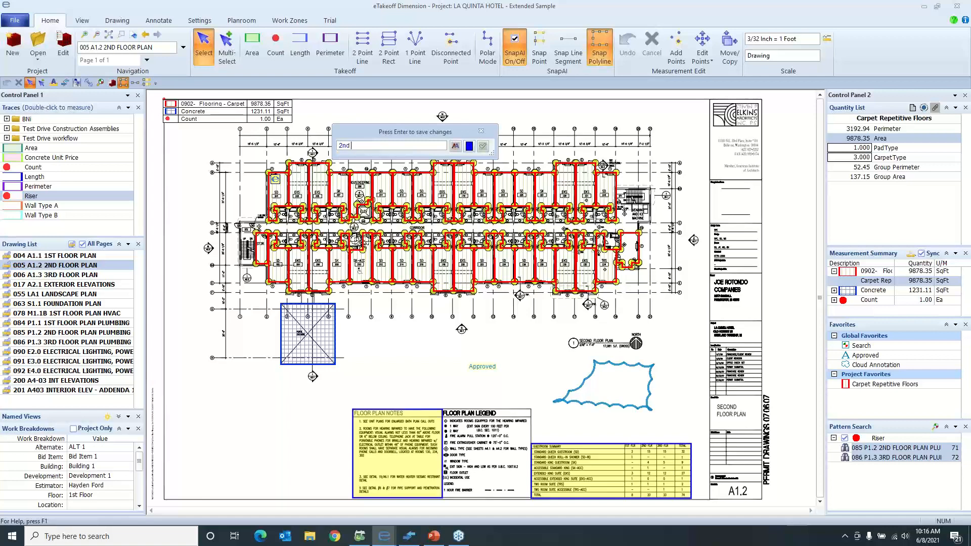
type("2nd Floor Carpeting")
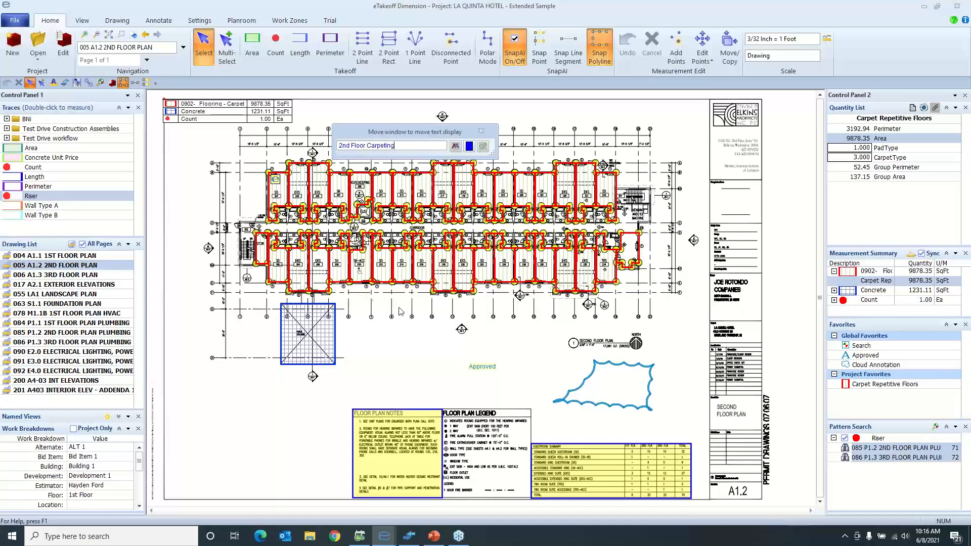
left_click(481, 147)
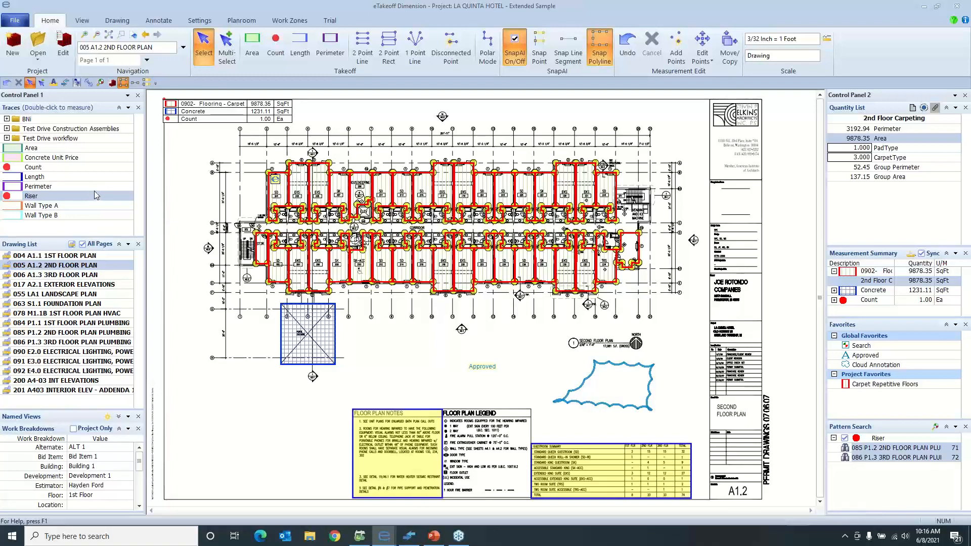
Switch to eTakeoff Bridge, refresh the assignments and drill down to the 0640 Wall Framing - Wall Demo takeoff on its drawing
left_click(65, 83)
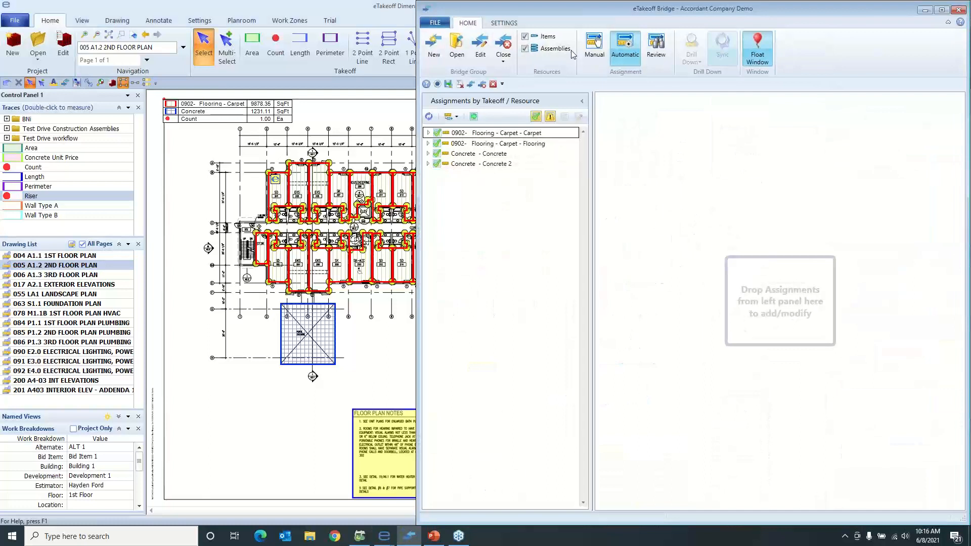
left_click(429, 117)
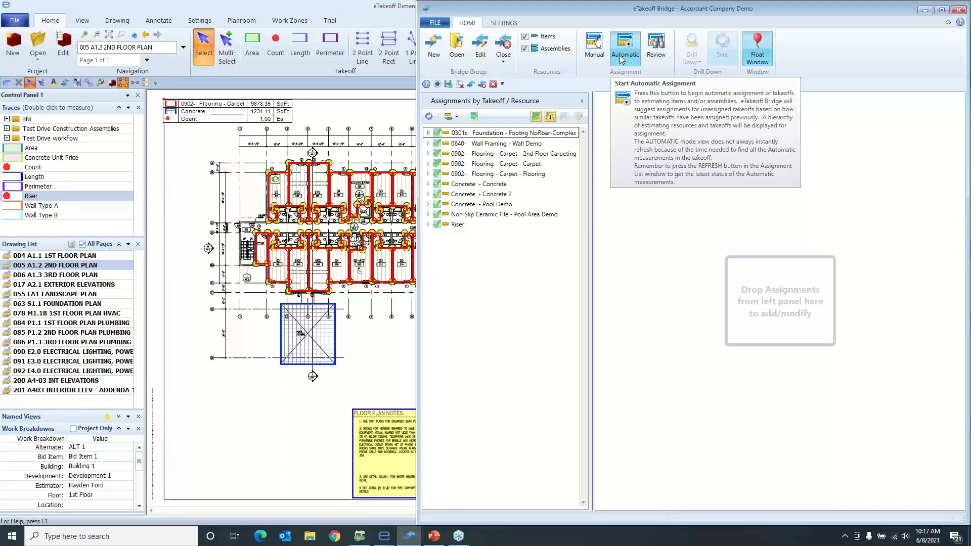
right_click(456, 145)
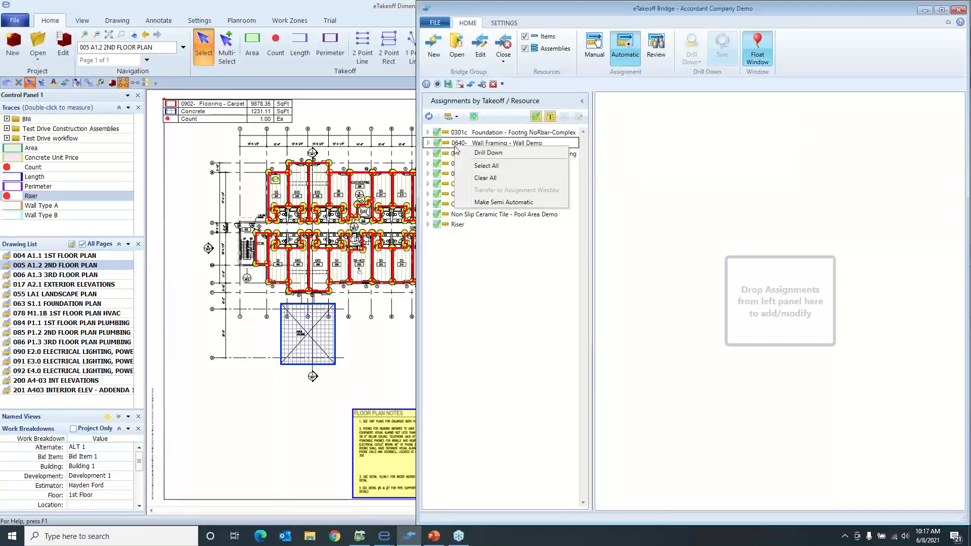
left_click(481, 153)
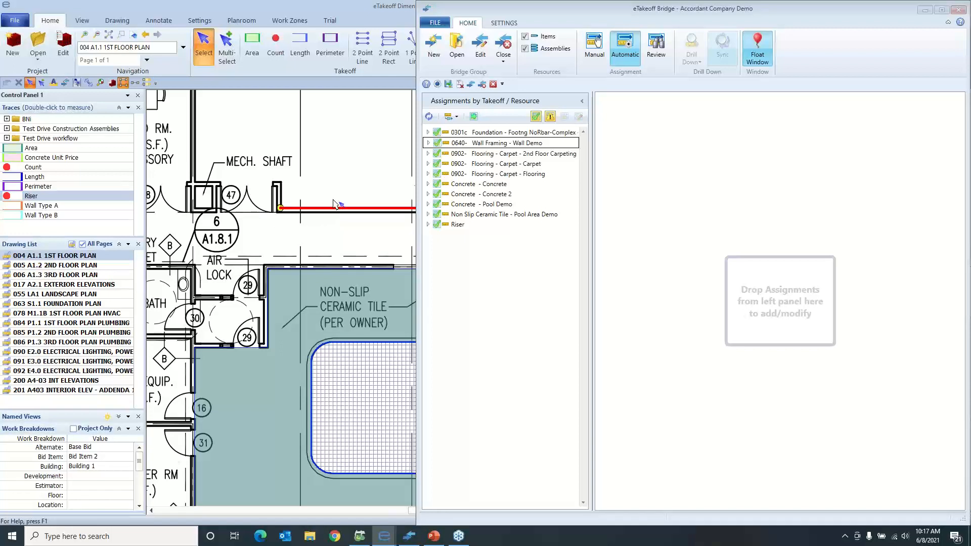
Group the assignments by UserID / Takeoff and expand the estimator's entry to list its takeoffs
left_click(460, 117)
left_click(460, 118)
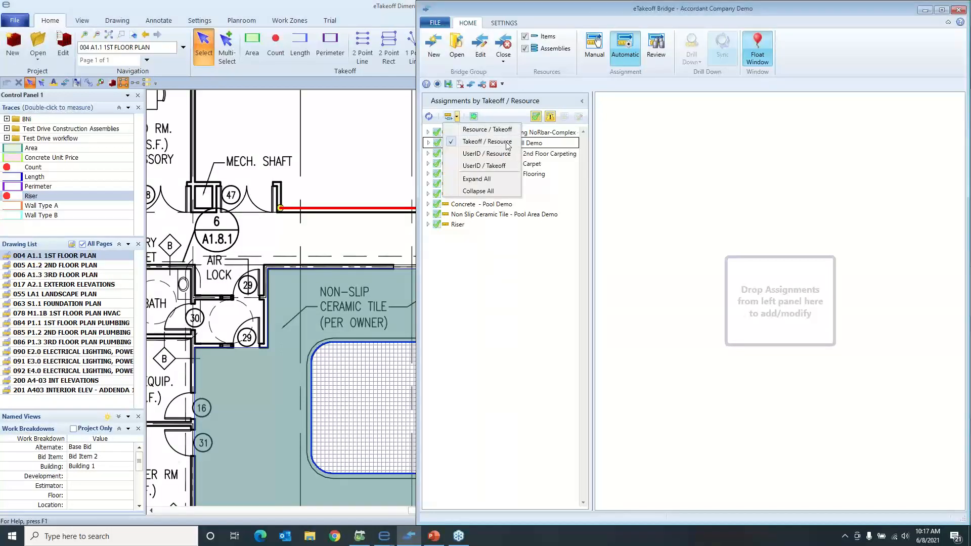
left_click(507, 167)
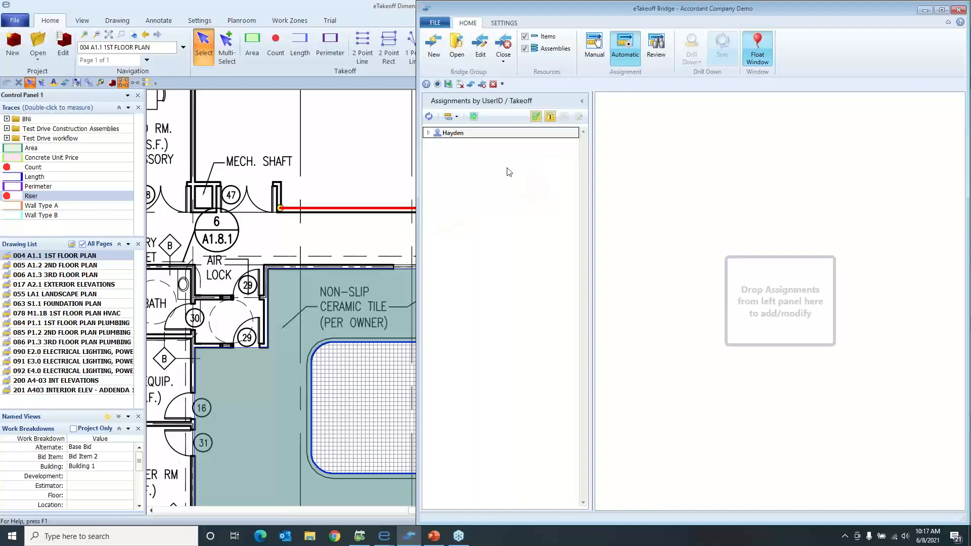
left_click(430, 134)
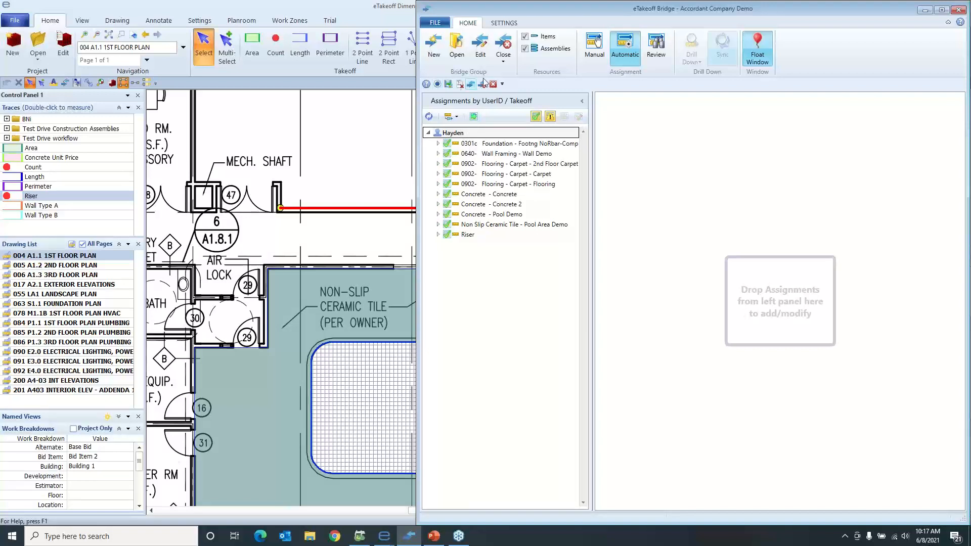
Add all automatic assignments to the estimate and list the sent takeoffs in Review mode
left_click(657, 62)
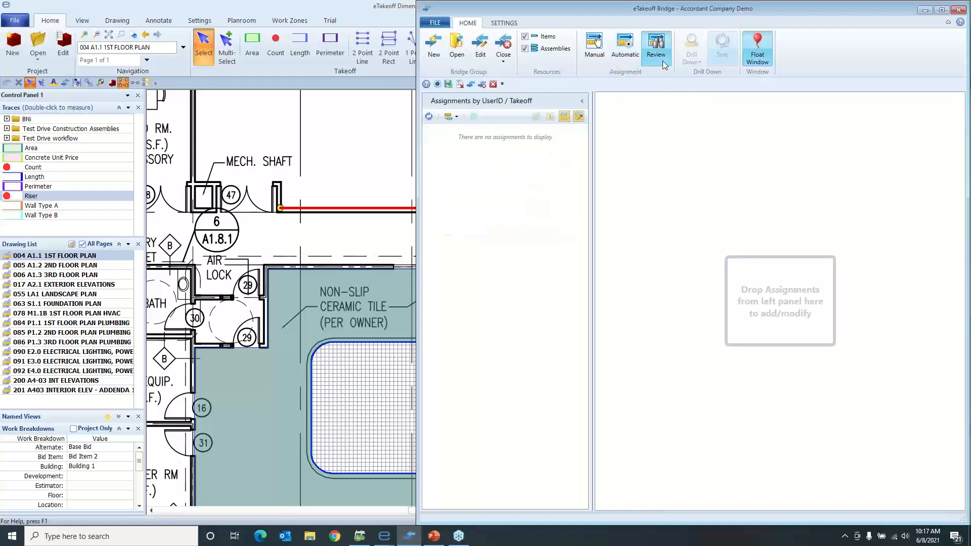
left_click(638, 54)
left_click(474, 118)
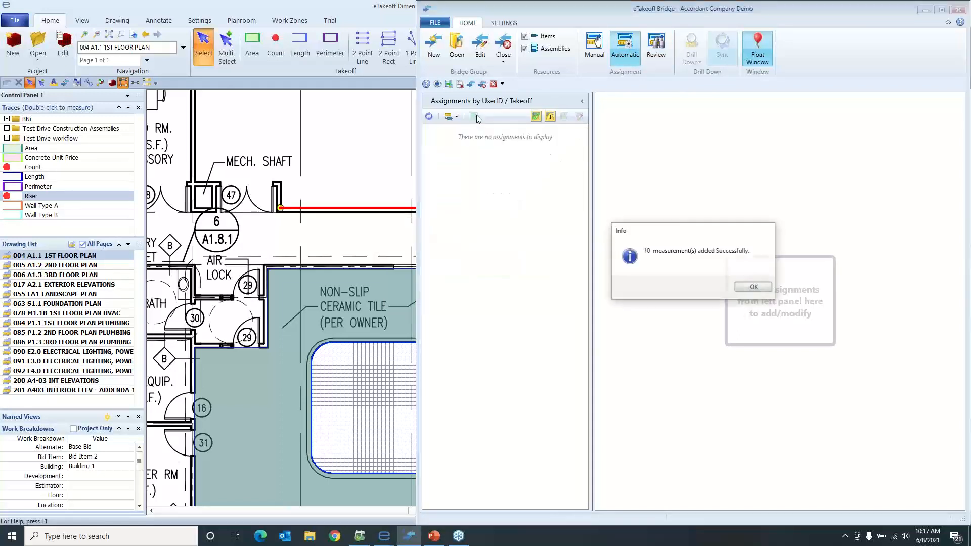
left_click(761, 288)
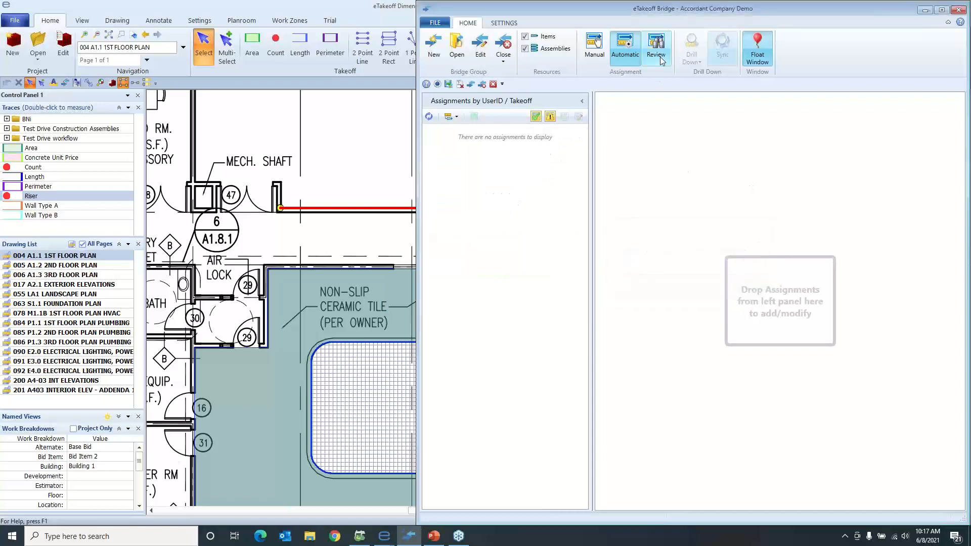
left_click(657, 54)
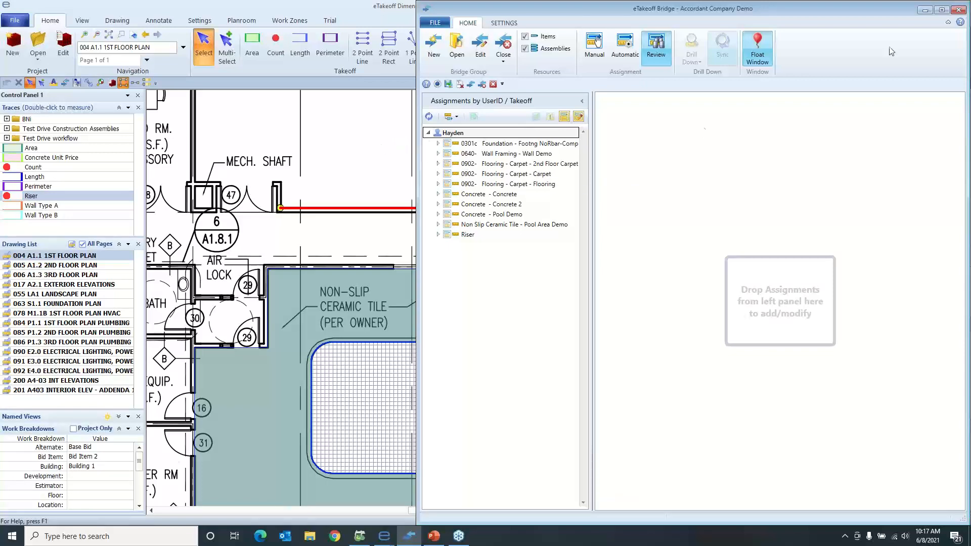
Return to eTakeoff Dimension and set the project's ConcStrengthPsi extension default to 70
left_click(923, 10)
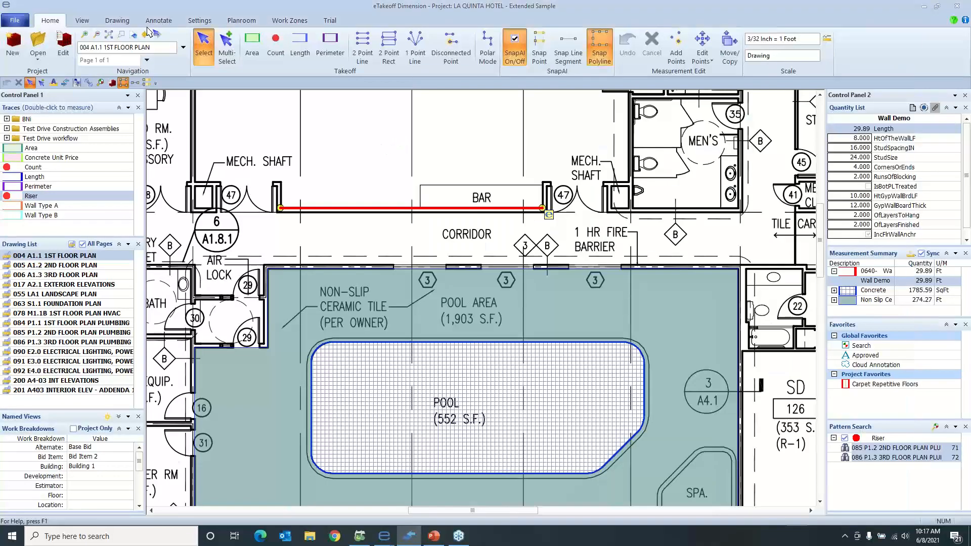
left_click(64, 50)
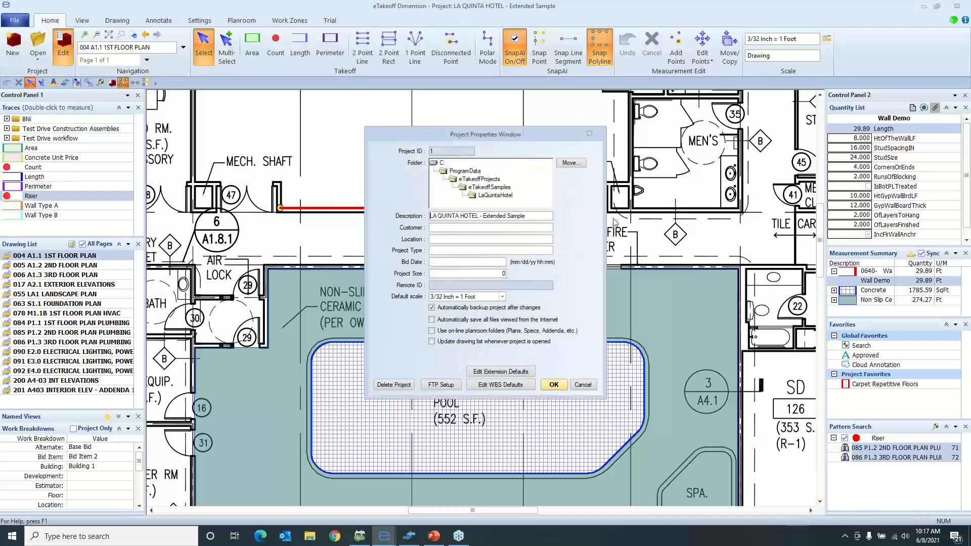
left_click(500, 371)
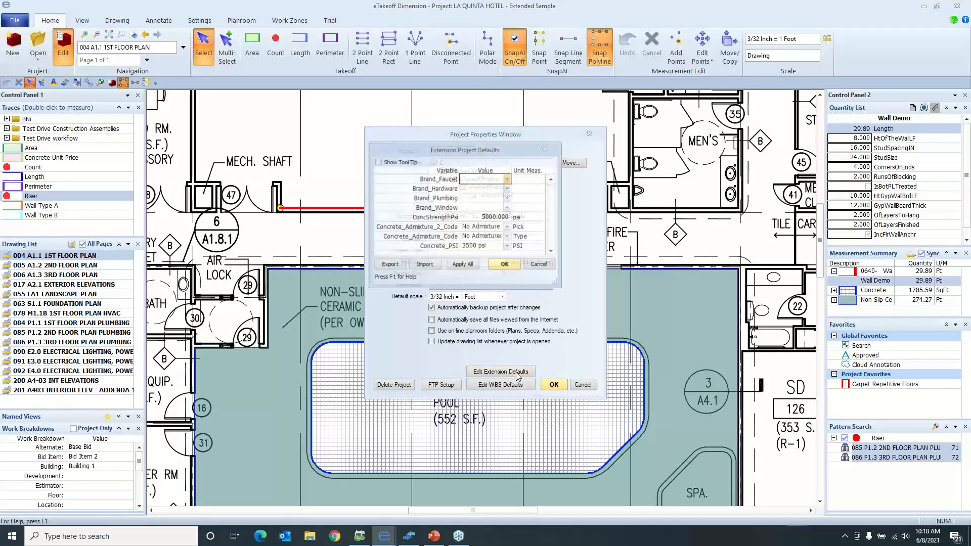
left_click(490, 221)
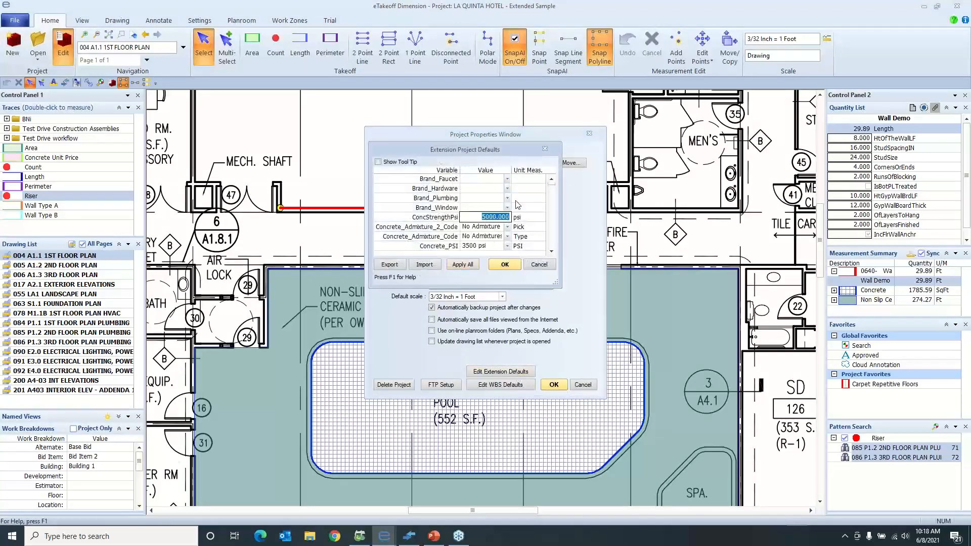
type("70")
left_click(504, 265)
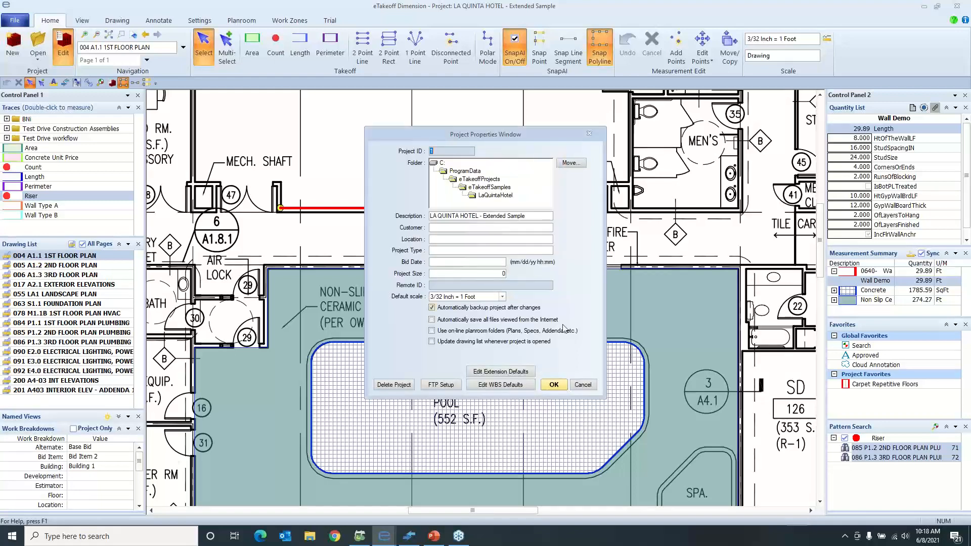
Accept the project properties, switch to eTakeoff Bridge and list only the changed assignments in Review mode
left_click(555, 385)
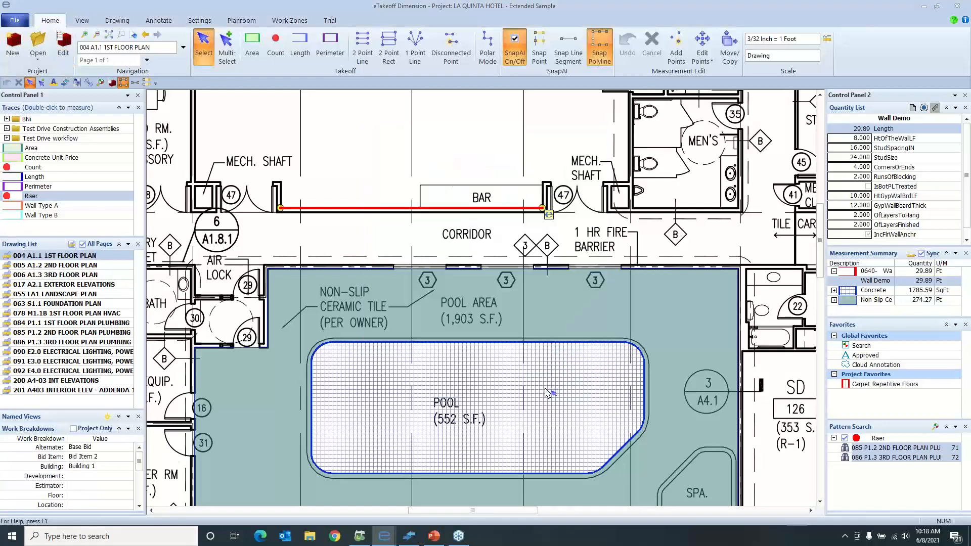
left_click(409, 536)
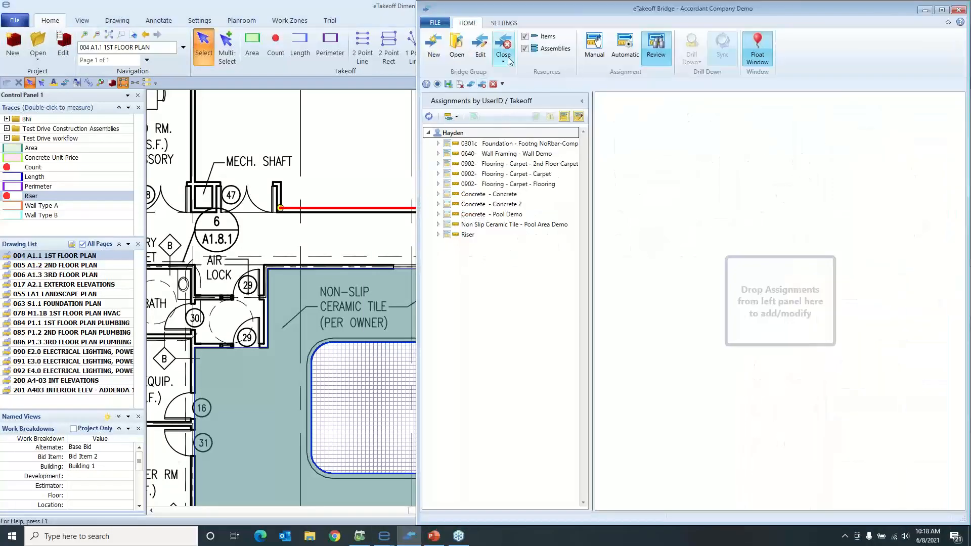
left_click(625, 48)
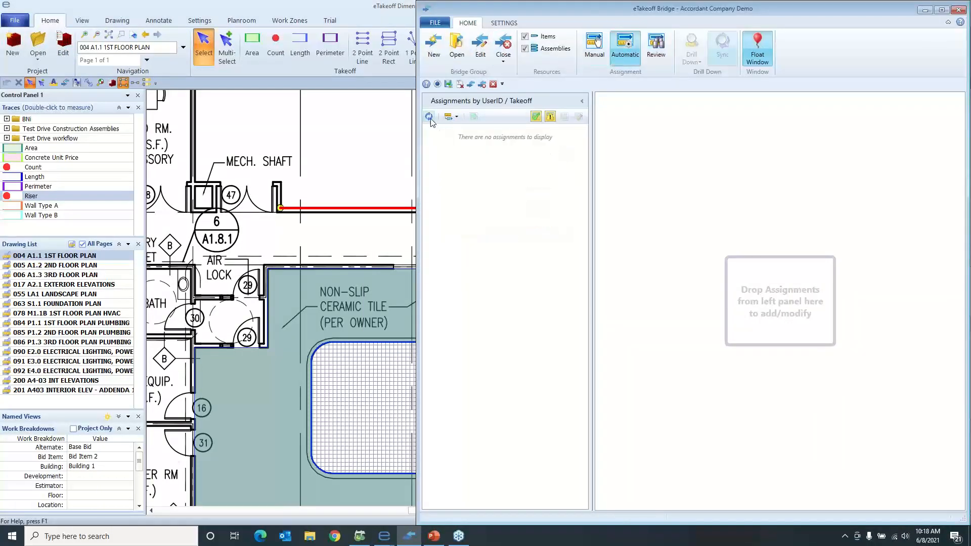
left_click(647, 65)
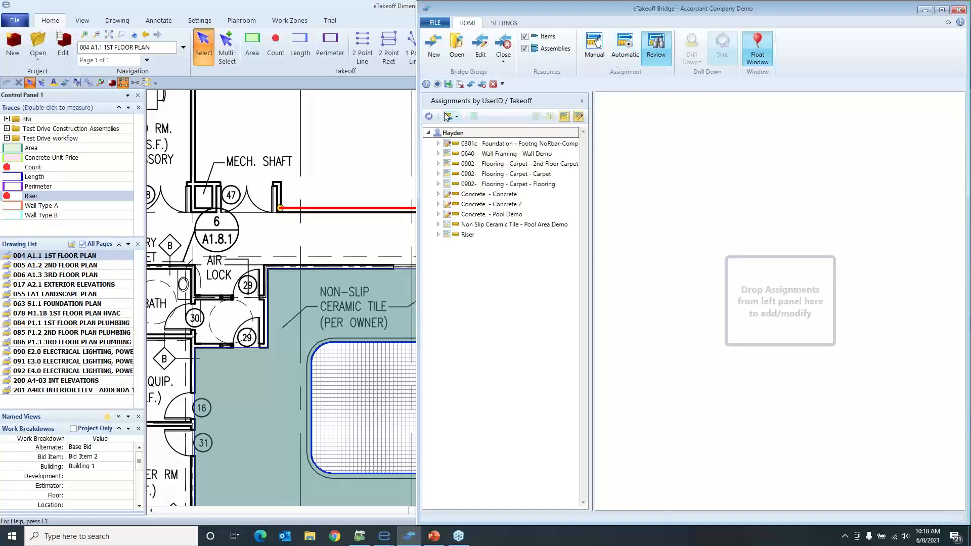
left_click(564, 118)
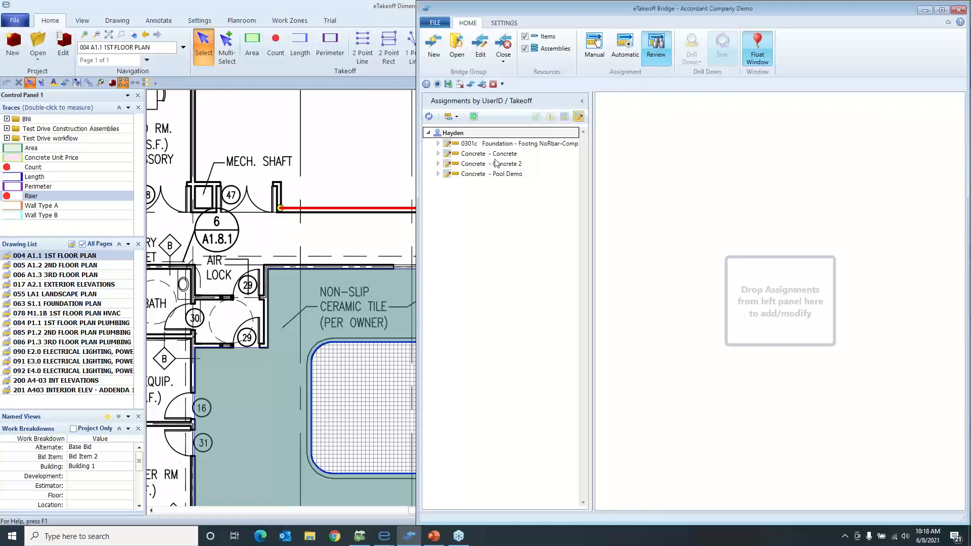
Open the 0301c Foundation - Footng NoRbar-Complex assignment to compare its assigned and takeoff values, and close it without applying the change
left_click(439, 145)
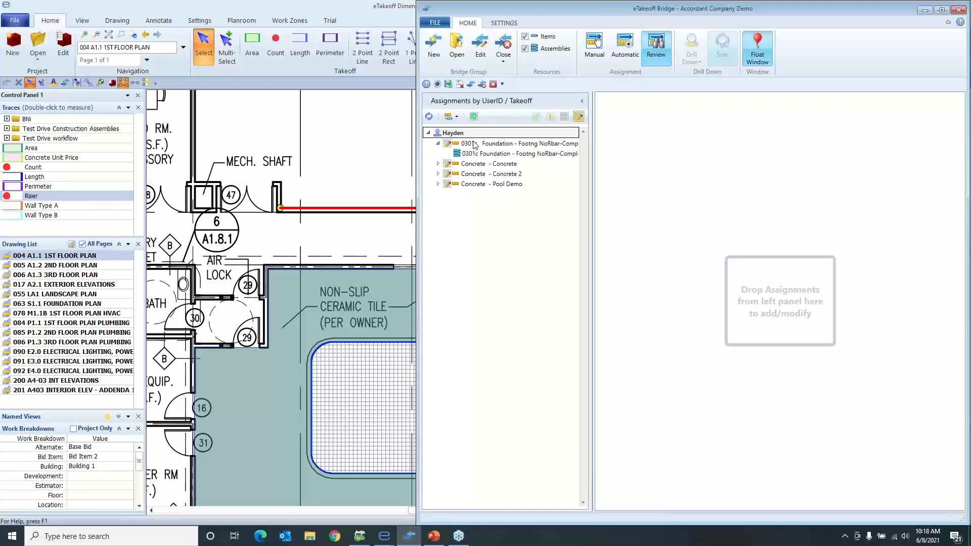
left_click(505, 152)
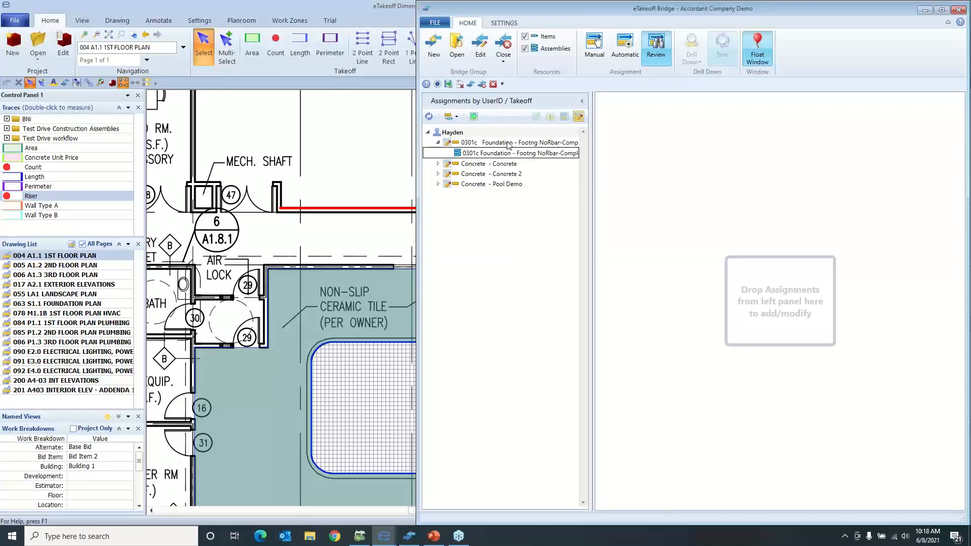
left_click(508, 143)
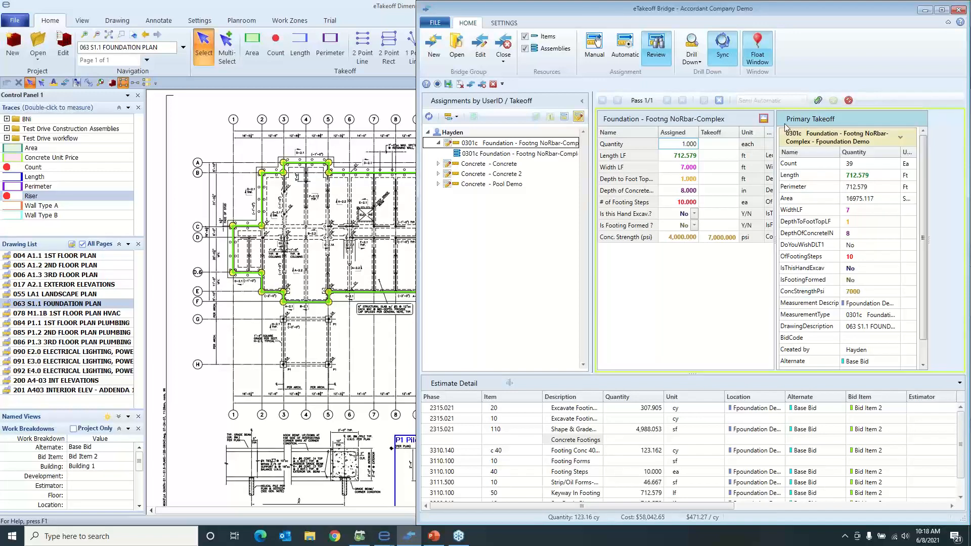
left_click(849, 100)
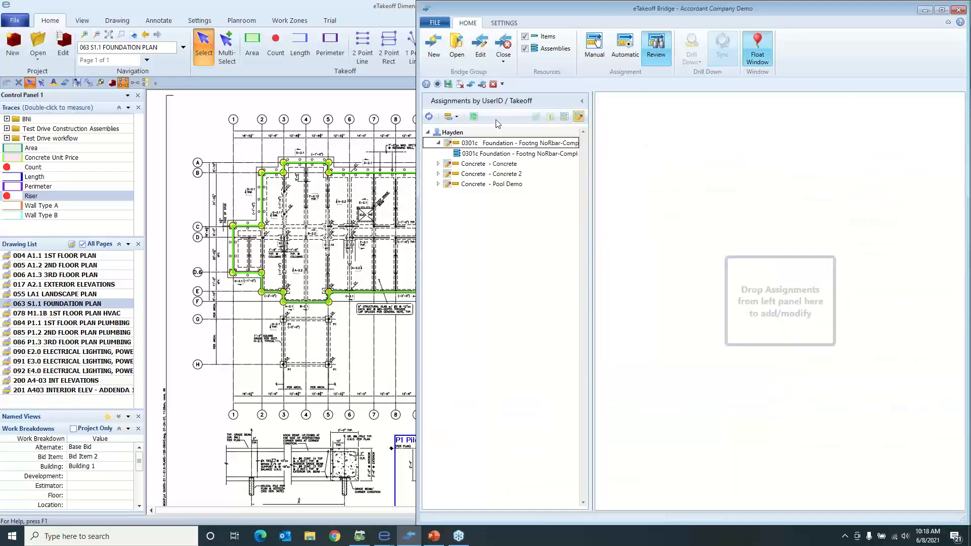
Update all changed assignments automatically with the appended description "Spec Change" and the assembly note "Changed from original revision."
left_click(473, 116)
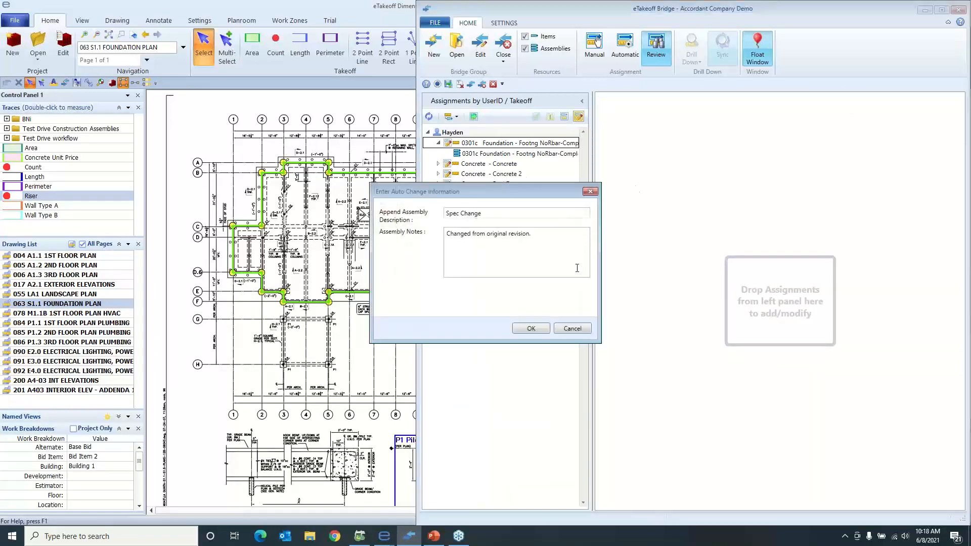
left_click(529, 329)
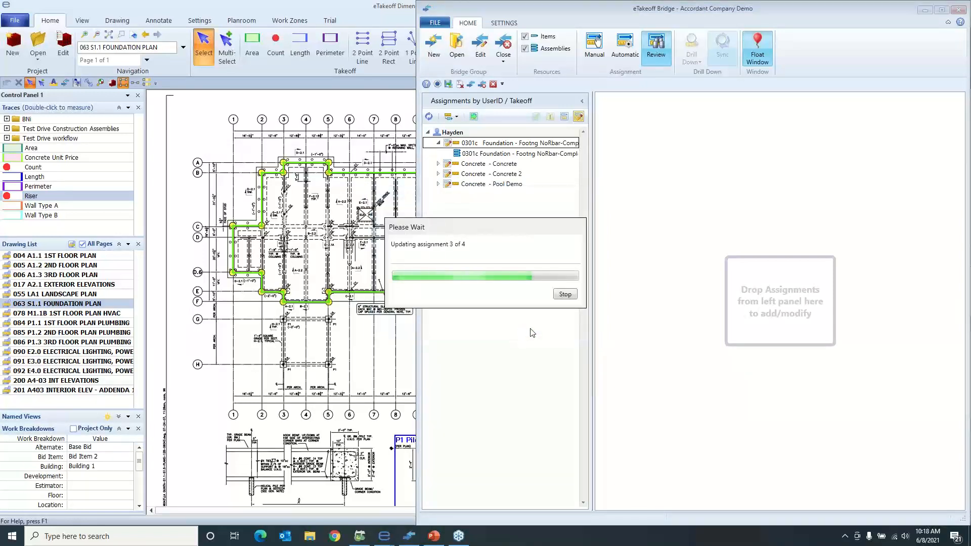
left_click(751, 288)
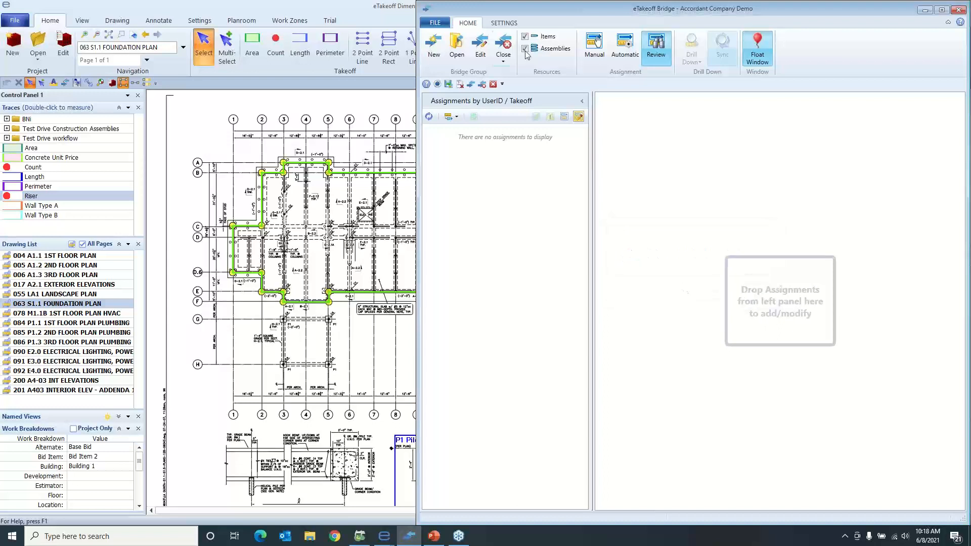
Go from Bridge to the Accordant Company Demo estimate in Sage Estimating and close the other open demonstration estimate
left_click(507, 59)
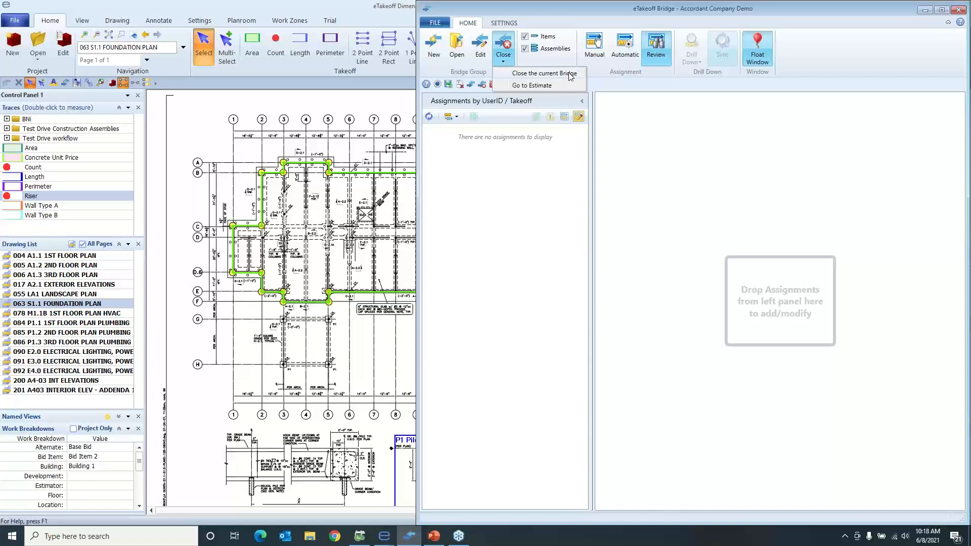
left_click(554, 87)
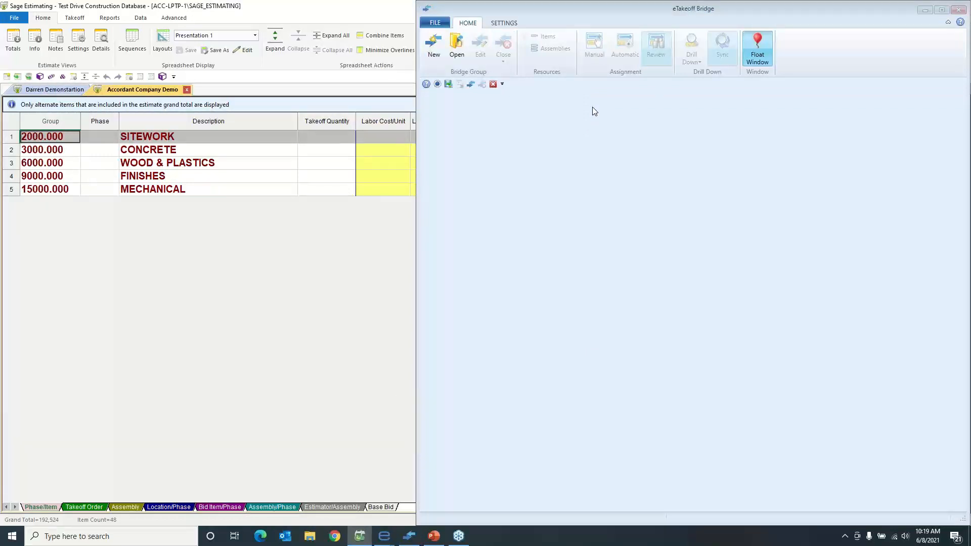
left_click(926, 10)
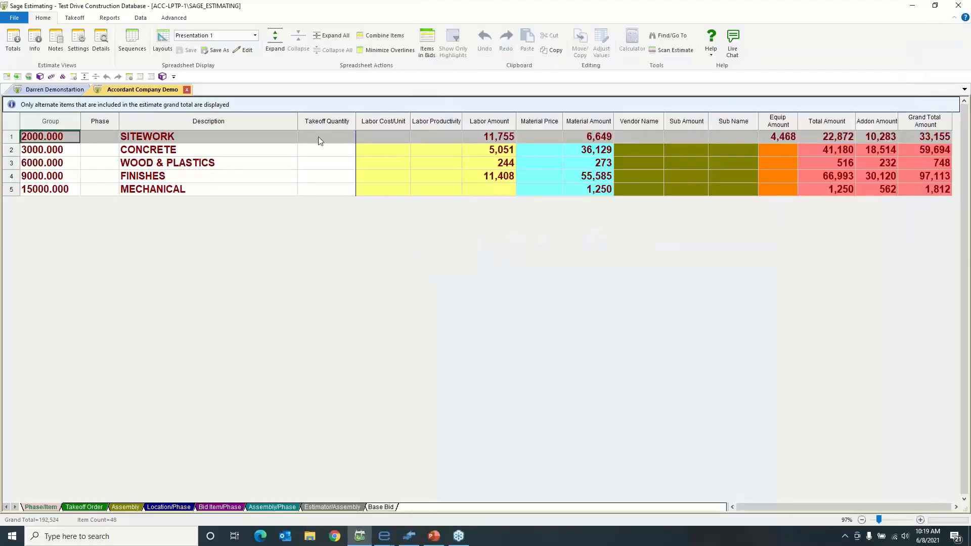
left_click(77, 91)
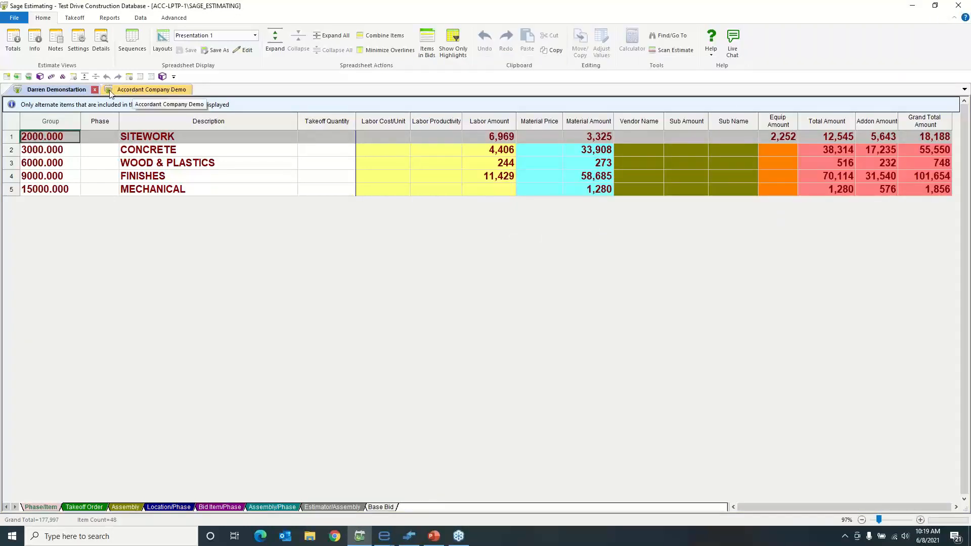
left_click(95, 90)
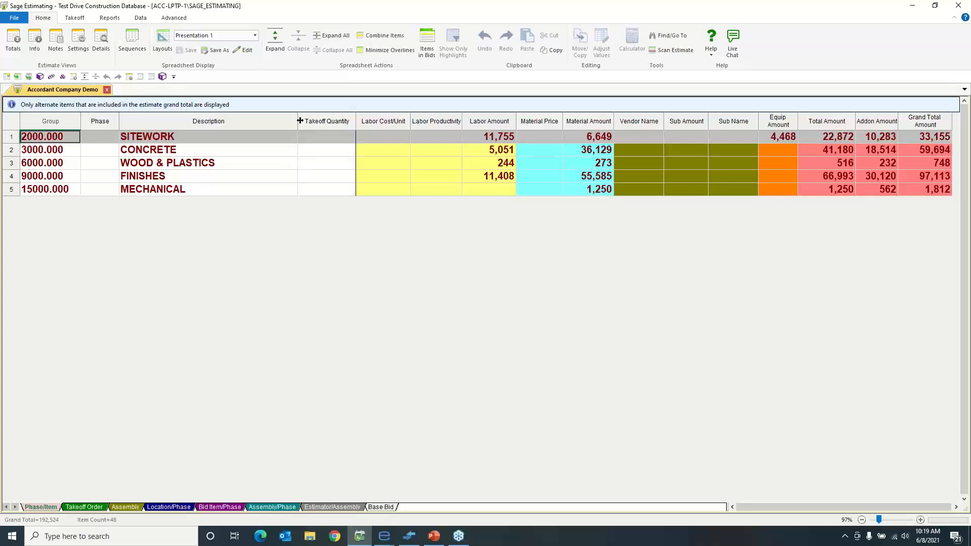
Expand the Phase/Item spreadsheet to phases and full item detail, and collapse it back to group level
left_click(276, 48)
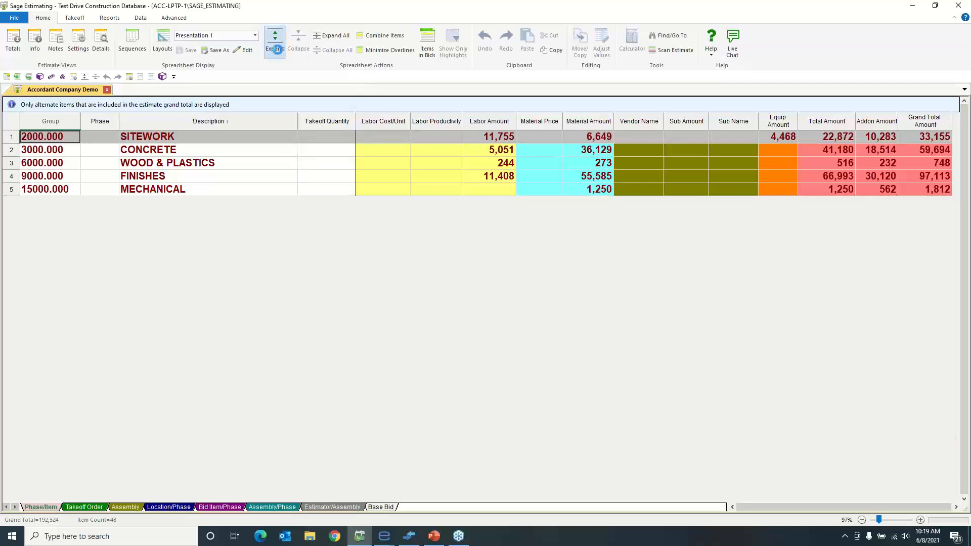
left_click(289, 46)
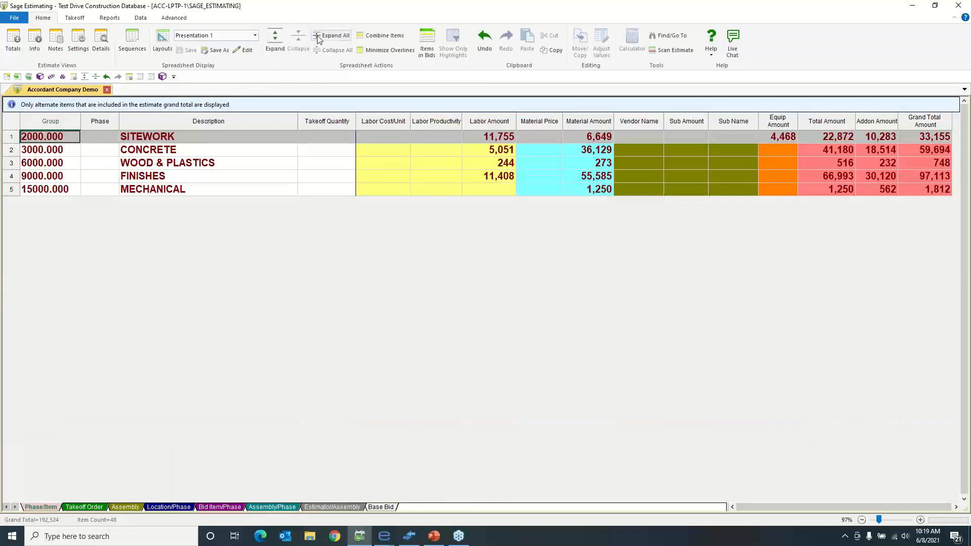
left_click(331, 35)
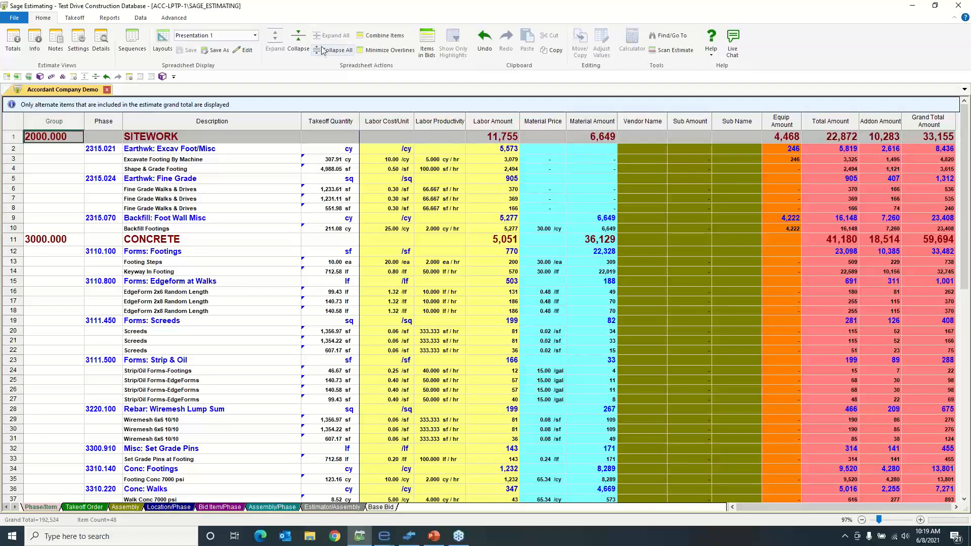
left_click(322, 50)
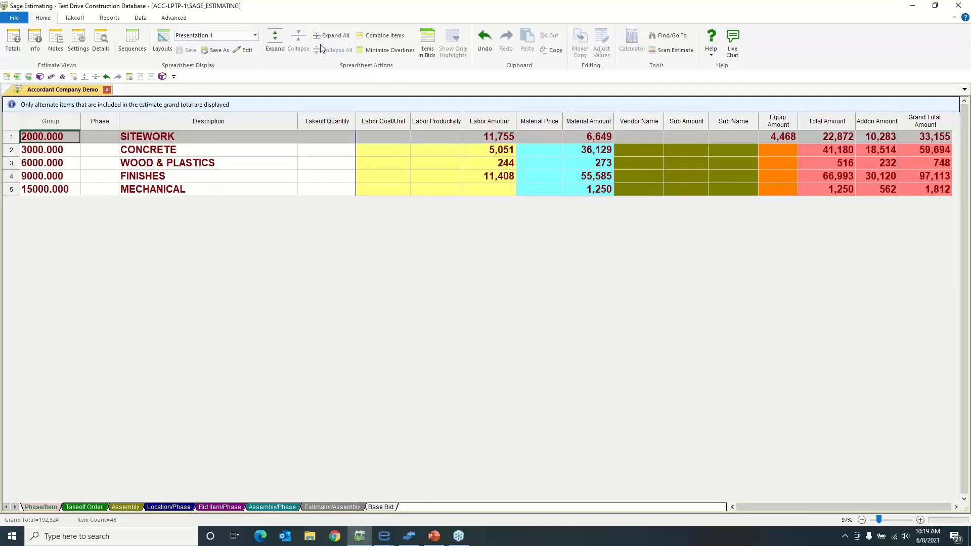
Apply the Presentation 1 Total layout to the Phase/Item spreadsheet and display the estimate by assembly
left_click(256, 36)
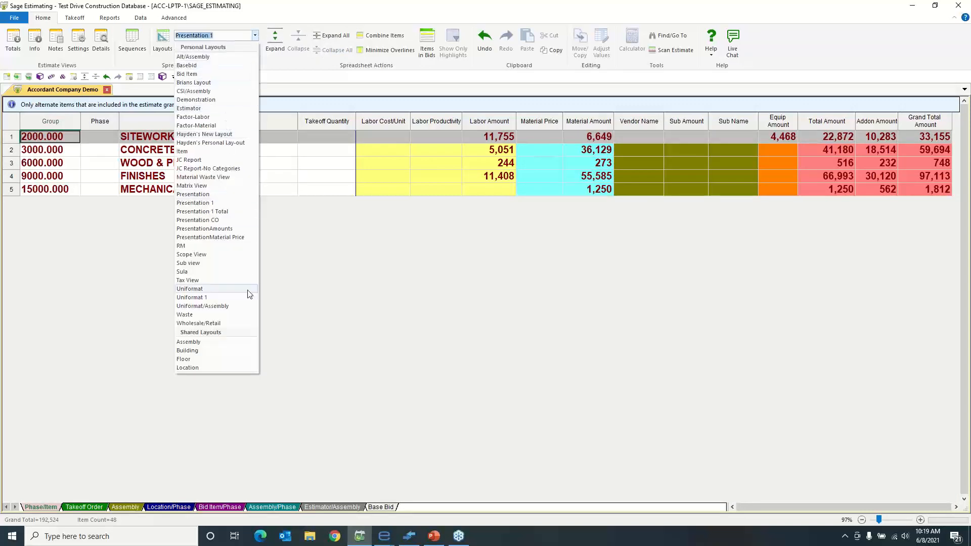
left_click(236, 212)
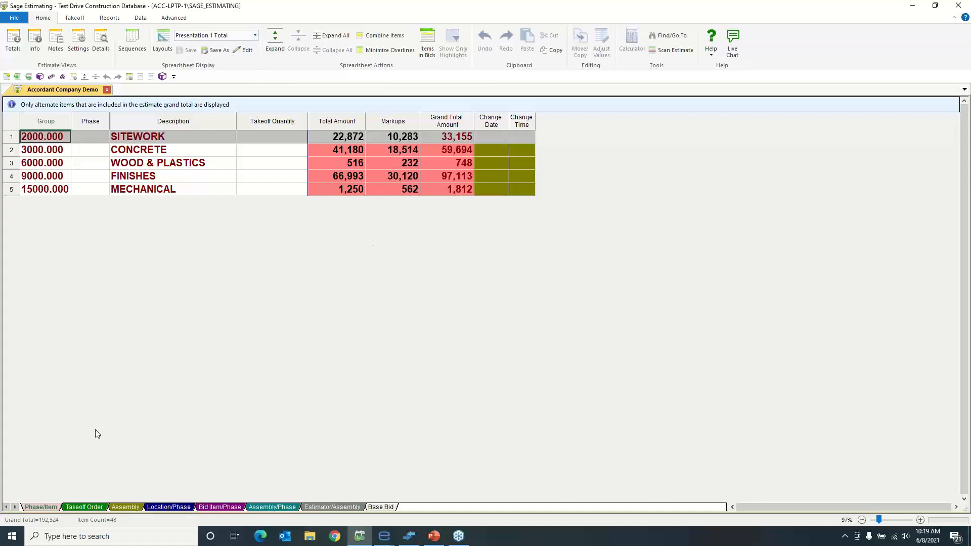
left_click(121, 505)
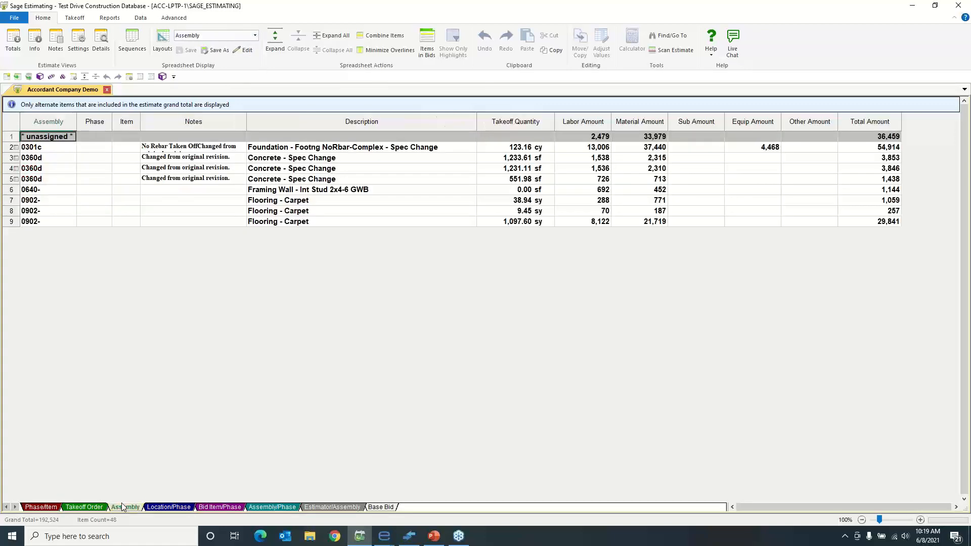
Review the pass audit of the first 0360d Concrete - Spec Change assembly and close the assembly takeoff without generating items
right_click(279, 161)
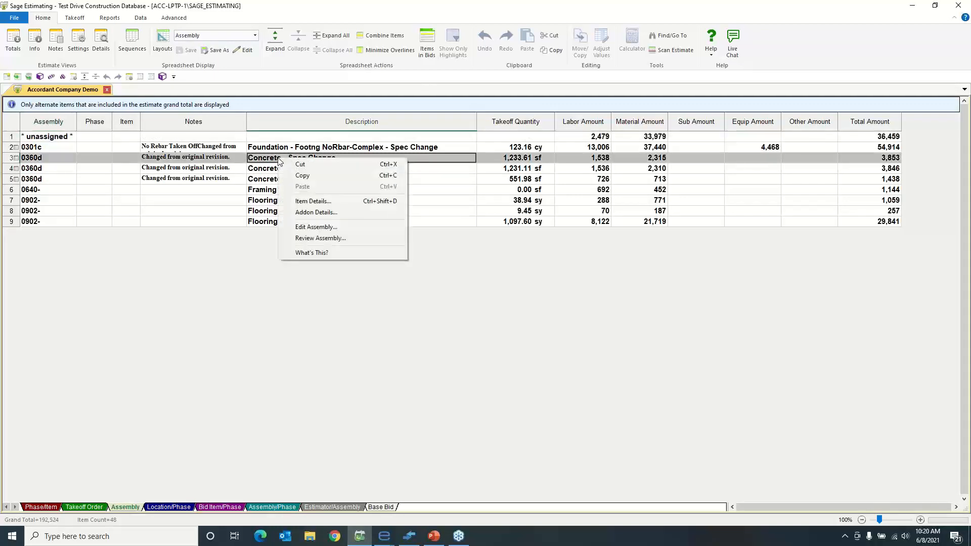
left_click(328, 237)
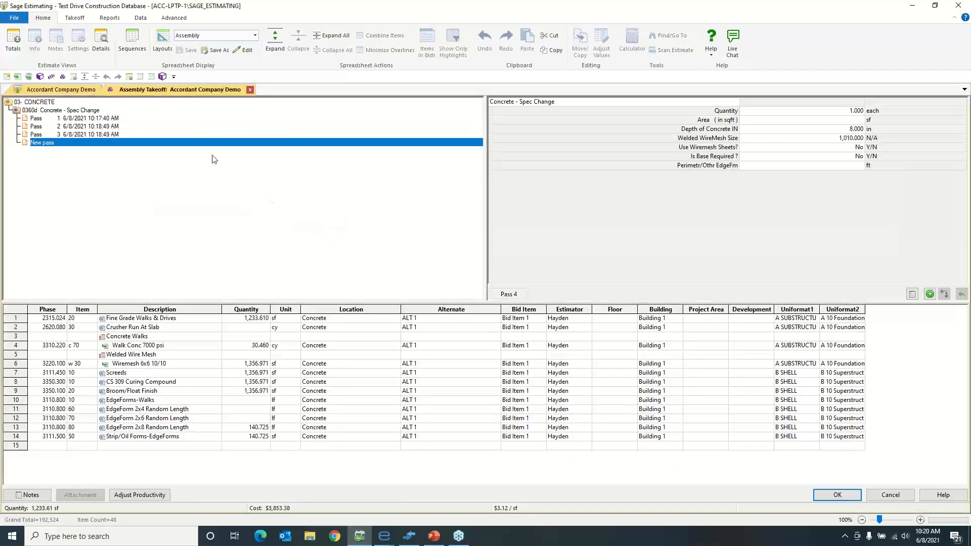
right_click(169, 142)
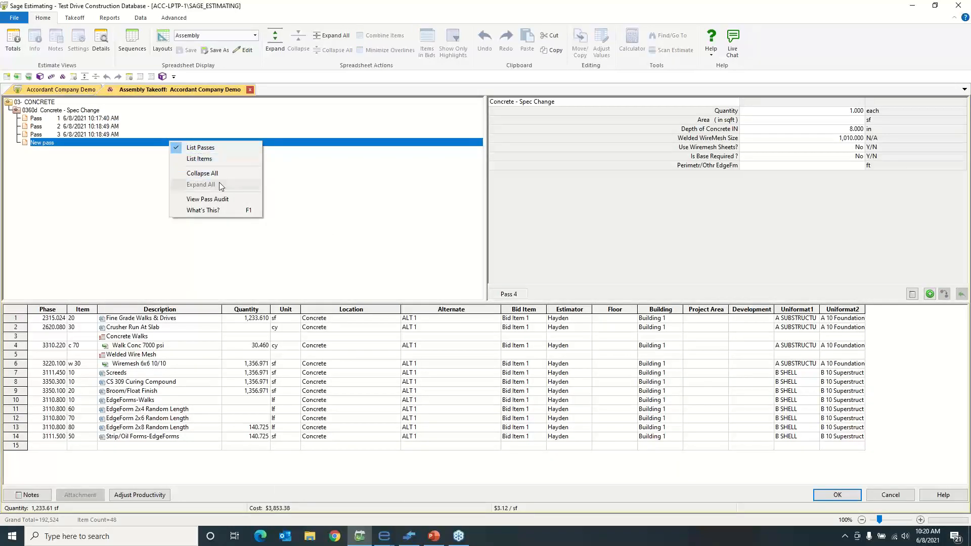
left_click(224, 199)
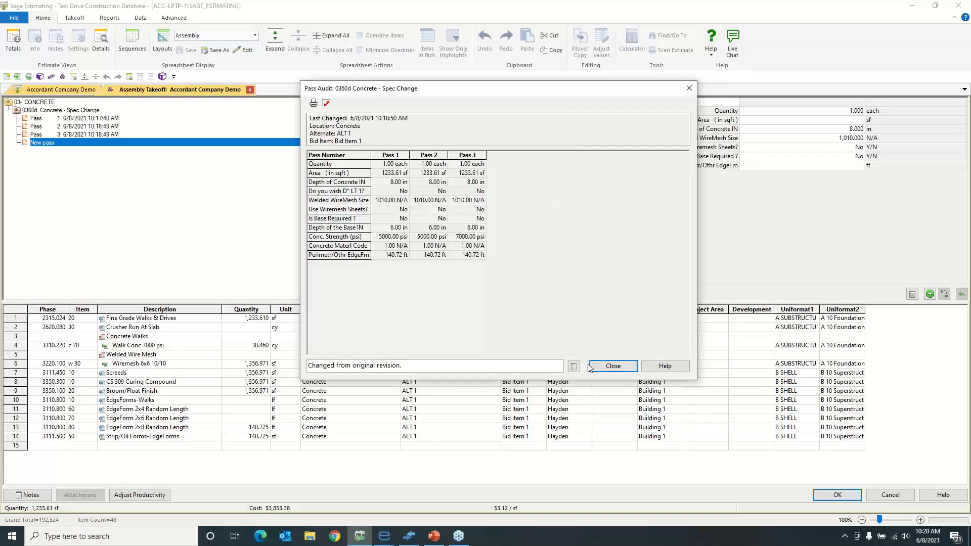
left_click(612, 365)
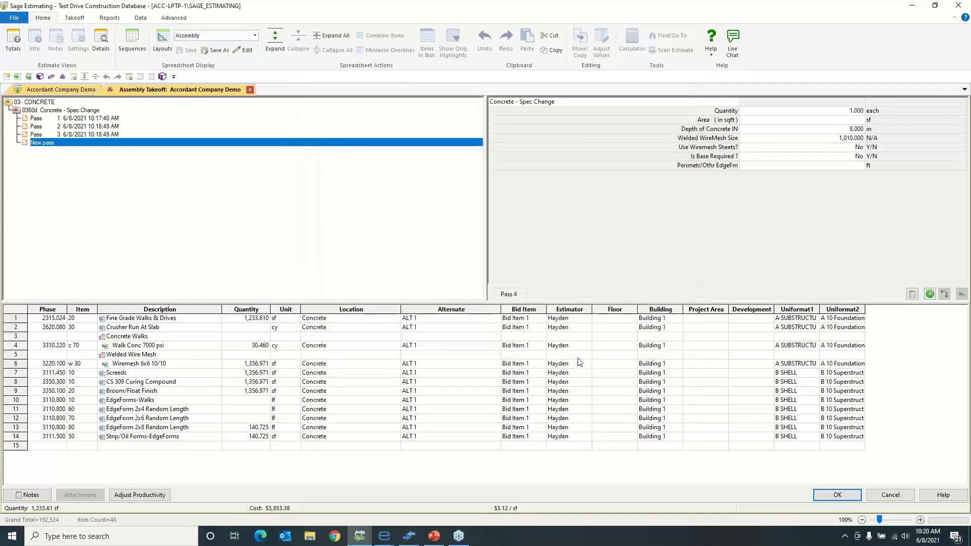
left_click(250, 90)
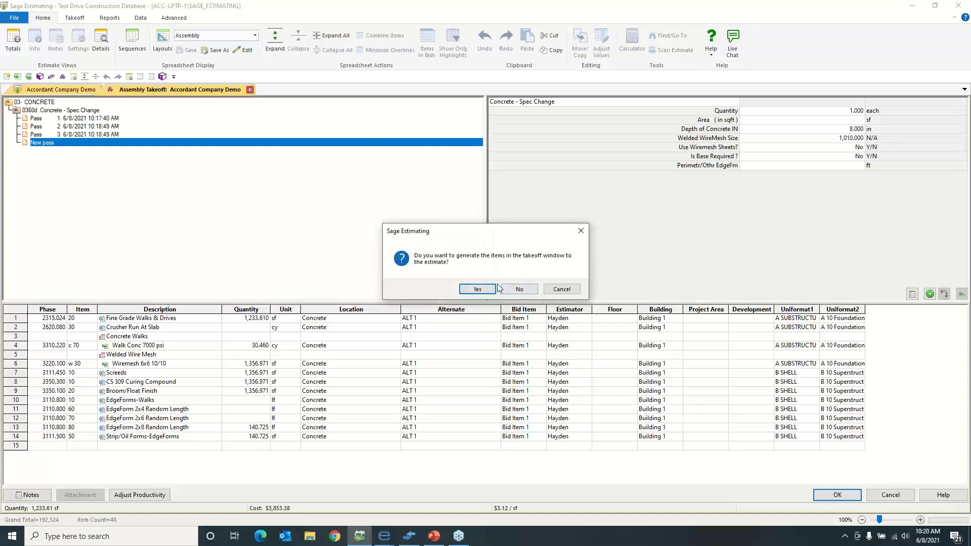
left_click(518, 289)
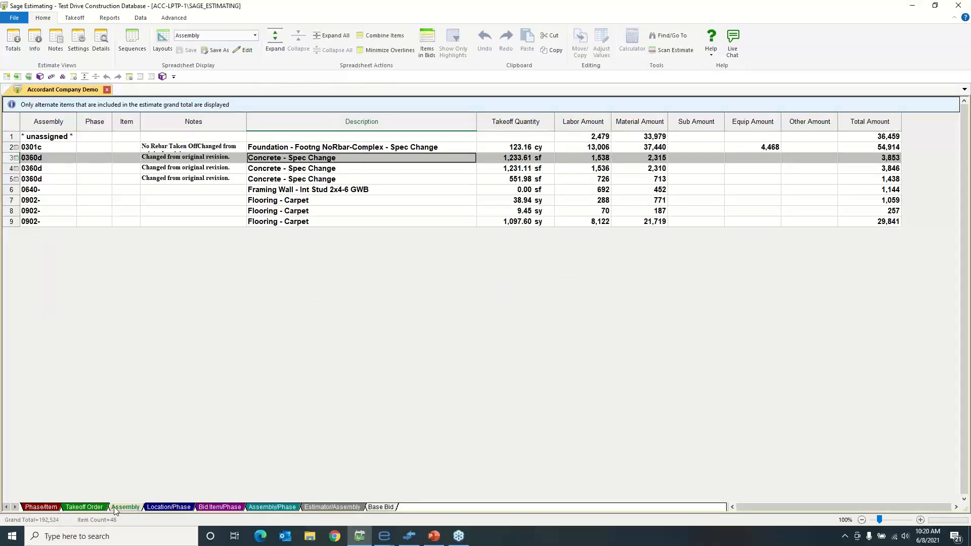
Examine the estimate totals by location with phases expanded, by bid item and by assembly/phase
left_click(162, 508)
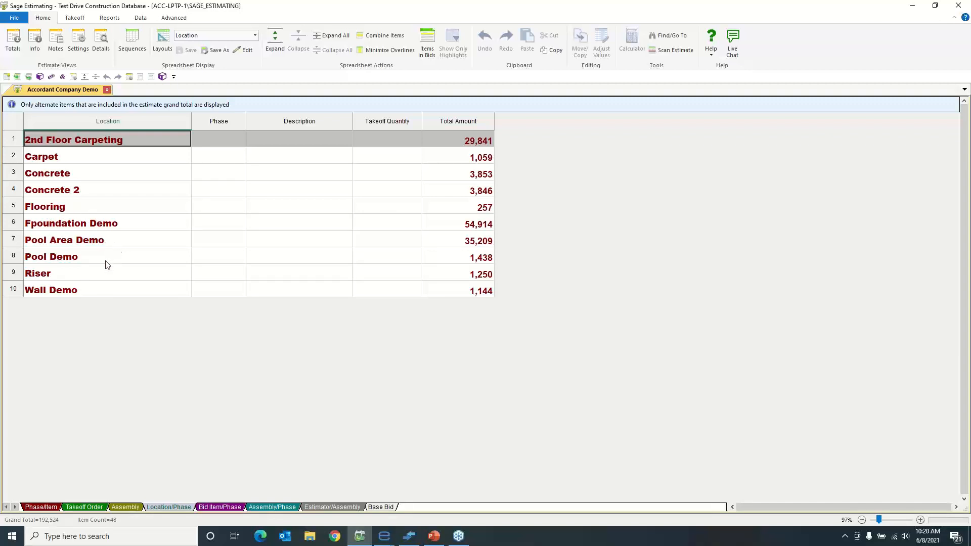
left_click(268, 43)
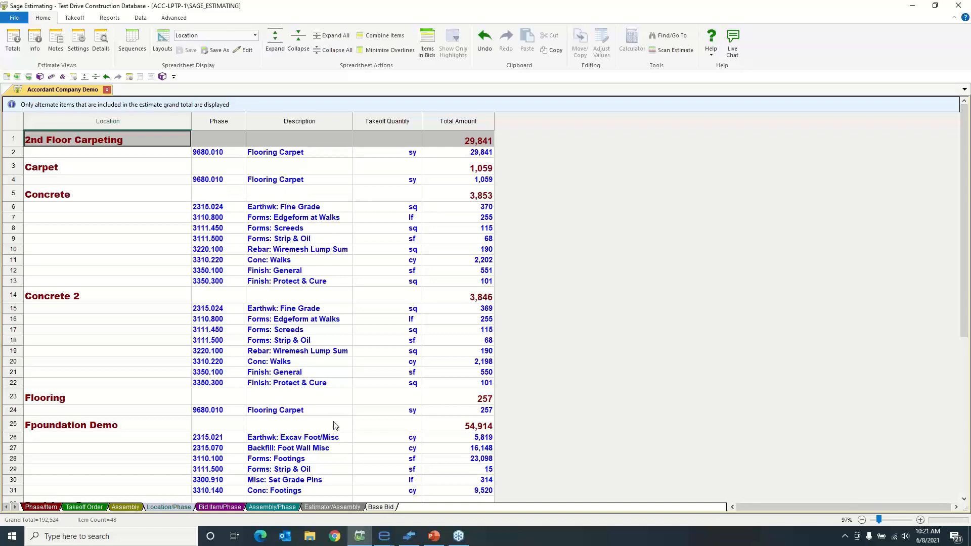
left_click(226, 507)
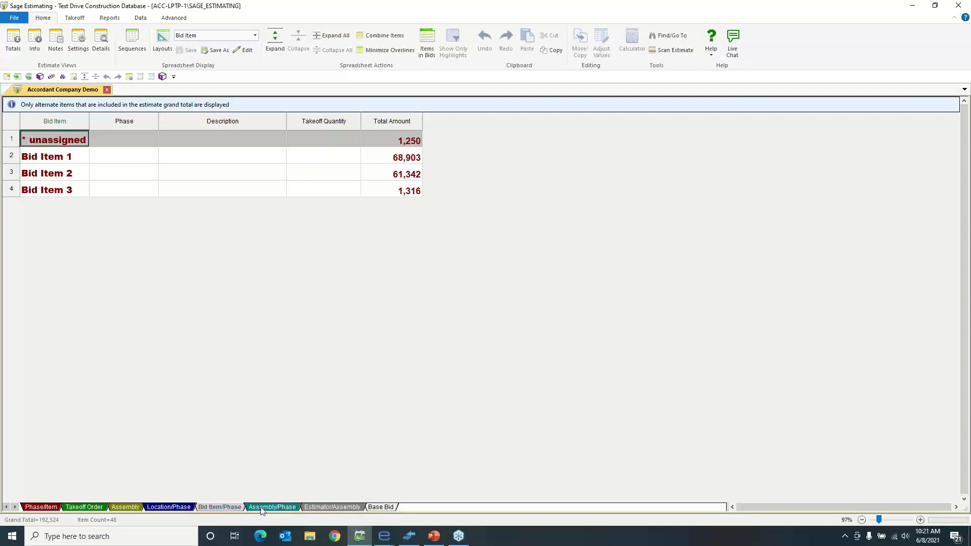
left_click(261, 508)
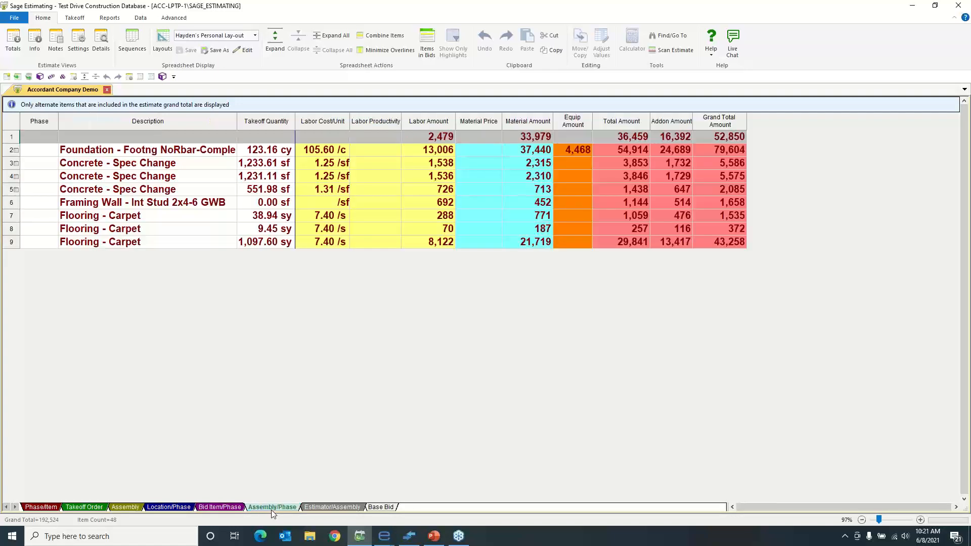
Examine the estimate totals grouped by estimator, by alternate and by location with phases
left_click(320, 505)
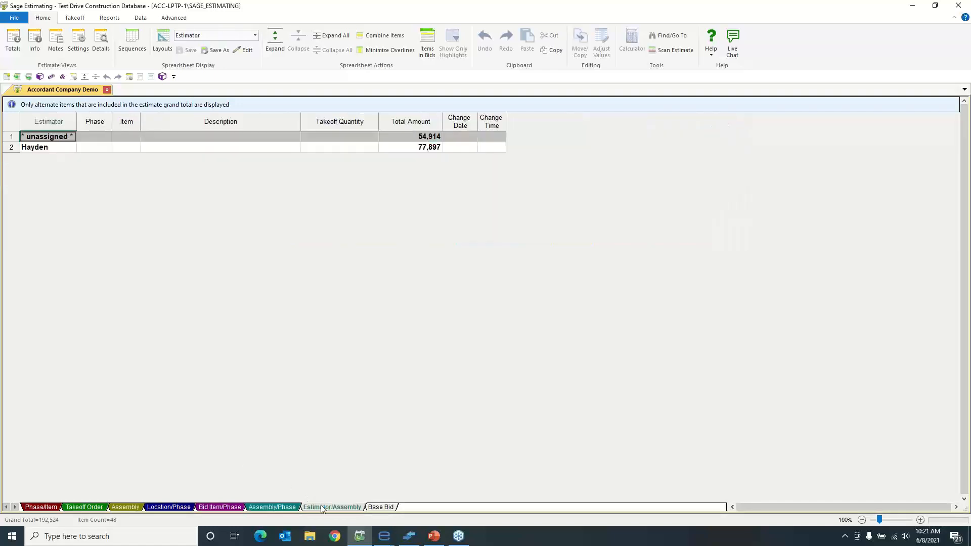
left_click(373, 506)
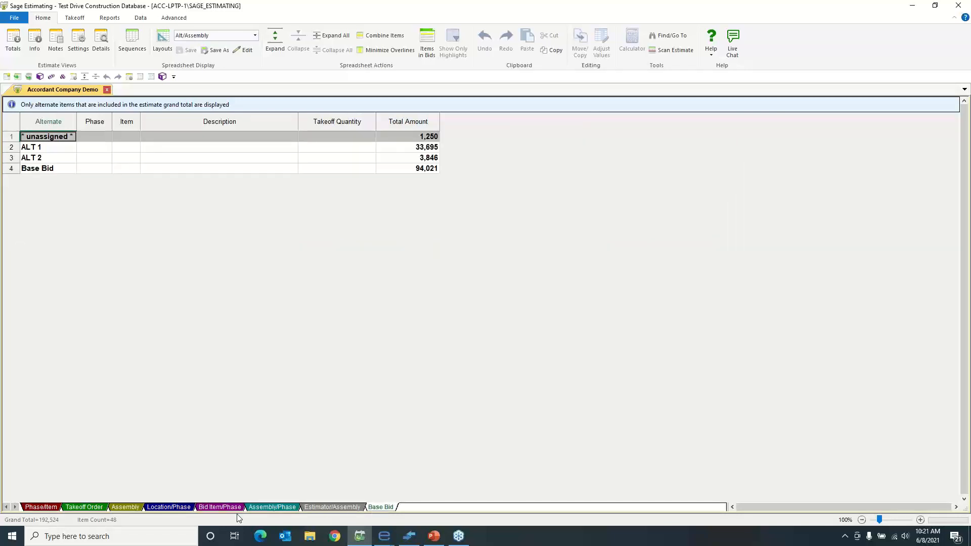
left_click(139, 507)
left_click(154, 509)
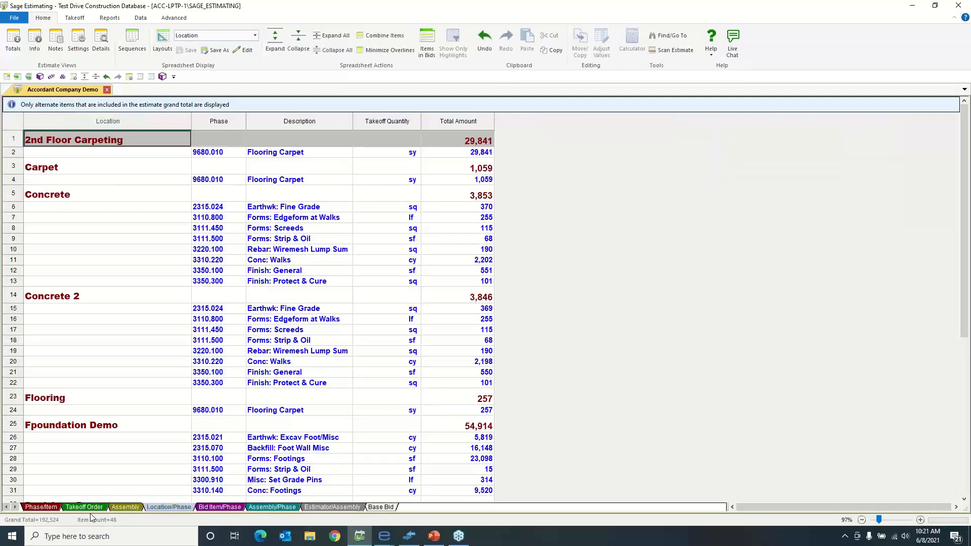
Show the estimate in takeoff order and drill down to eTakeoff Bridge from the takeoff quantity of EdgeForm 2x8 Random Length in row 22
left_click(53, 510)
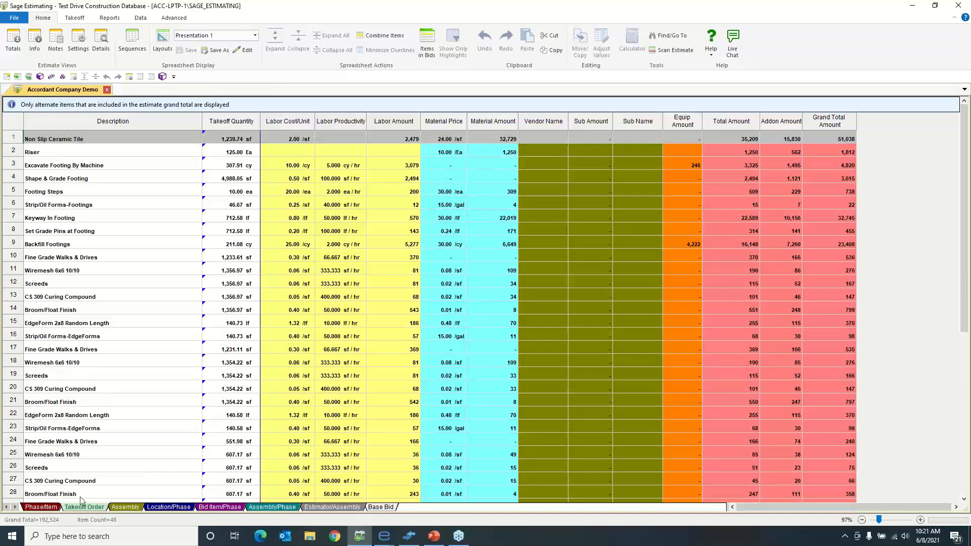
left_click(50, 507)
left_click(77, 507)
right_click(209, 419)
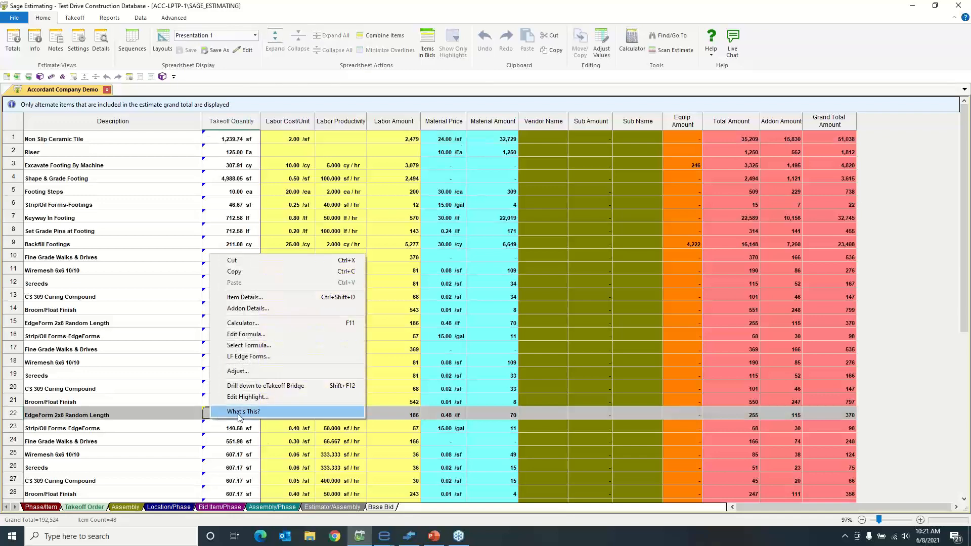
left_click(245, 386)
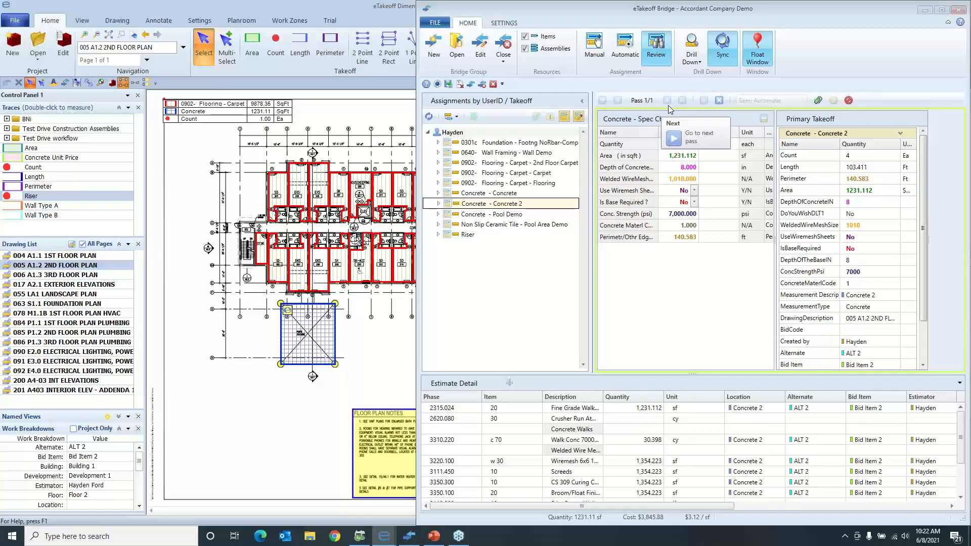
Inspect the assemblies assigned to the foundation takeoff, and expand the Flooring - Carpet - Carpet, Flooring - Carpet - Flooring and Concrete - Concrete takeoffs
left_click(438, 143)
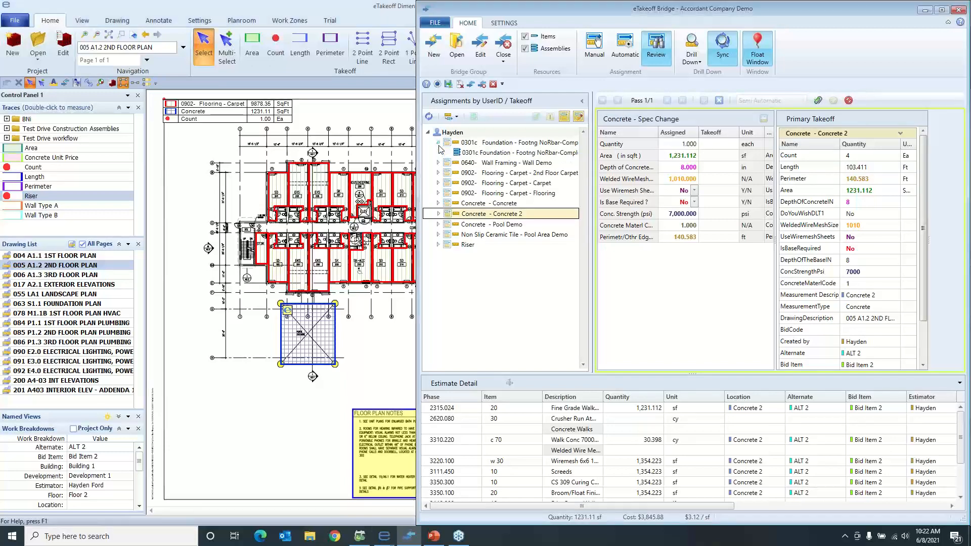
left_click(439, 144)
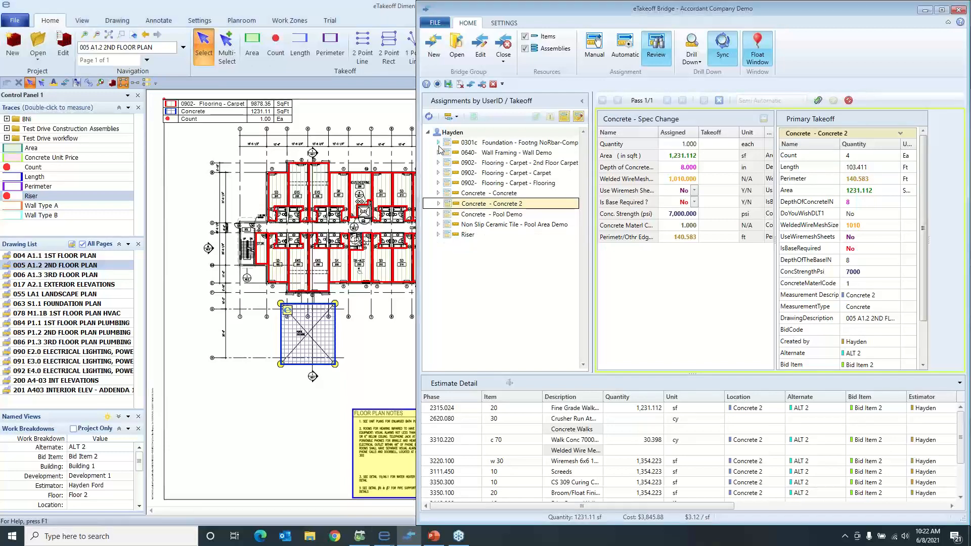
left_click(437, 172)
left_click(437, 193)
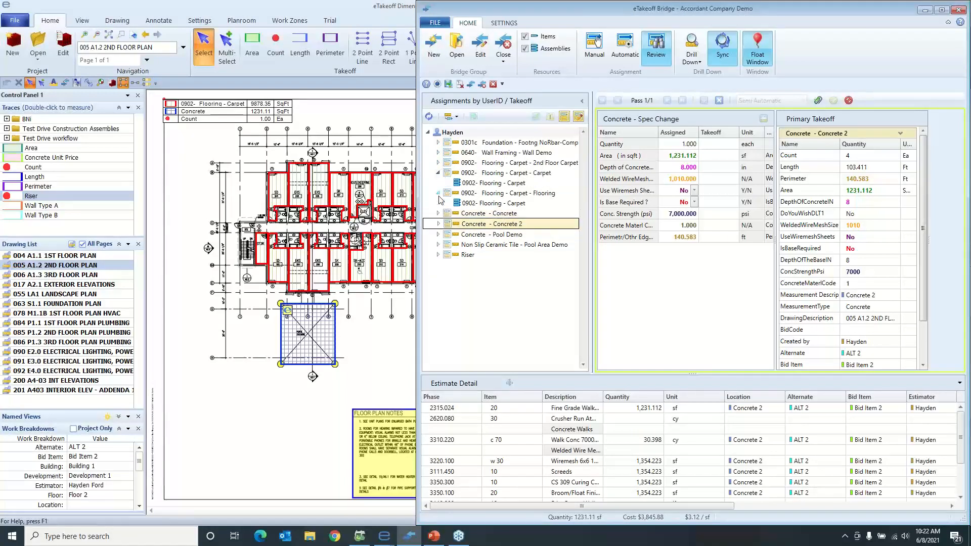
left_click(438, 213)
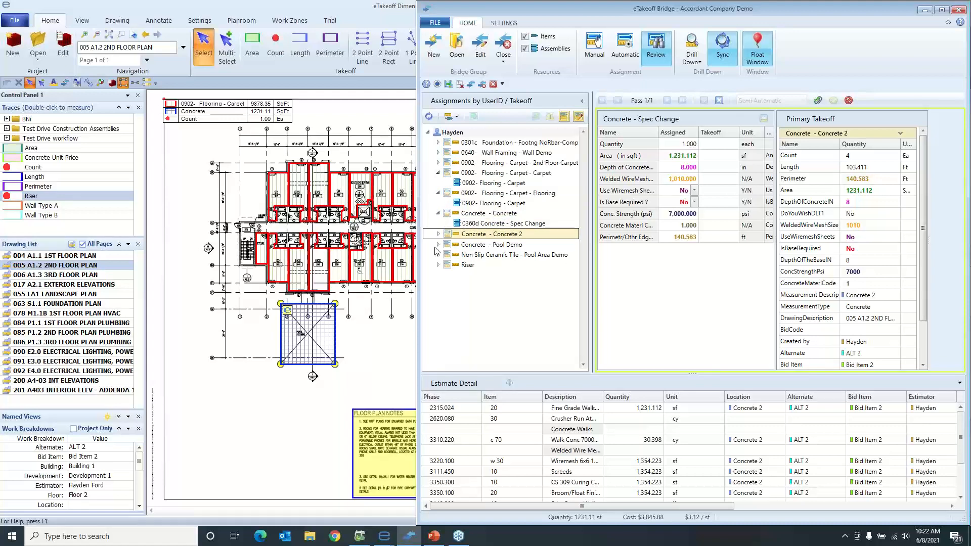